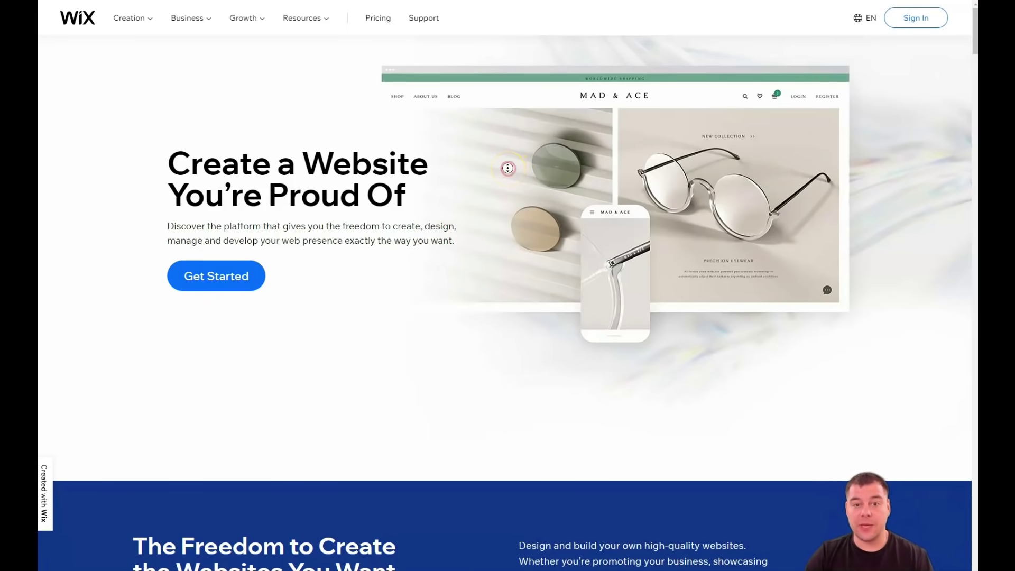
Scroll down the Wix homepage to the bottom and back up to the top.
scroll(507, 169, down, 4)
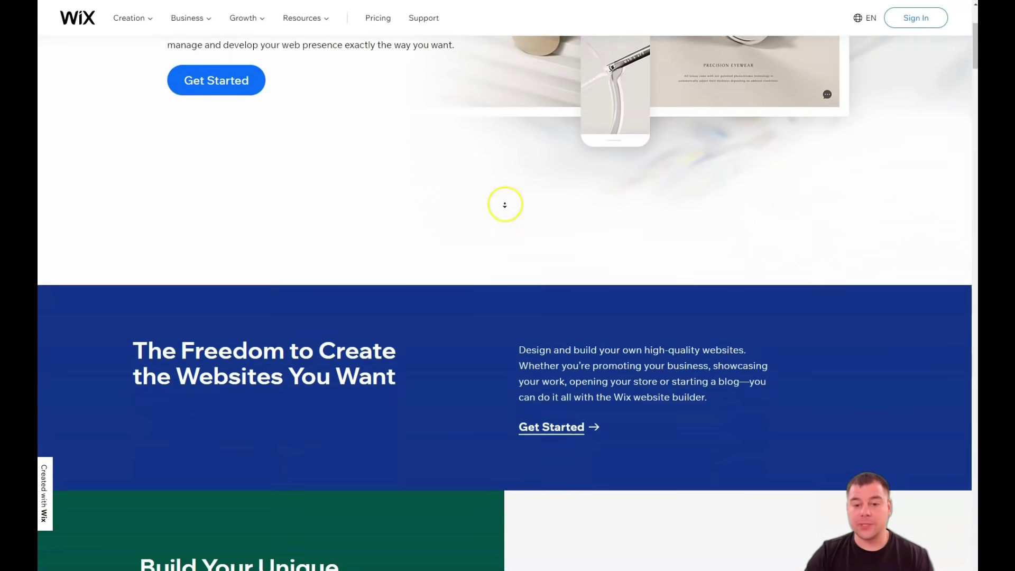
scroll(505, 204, down, 9)
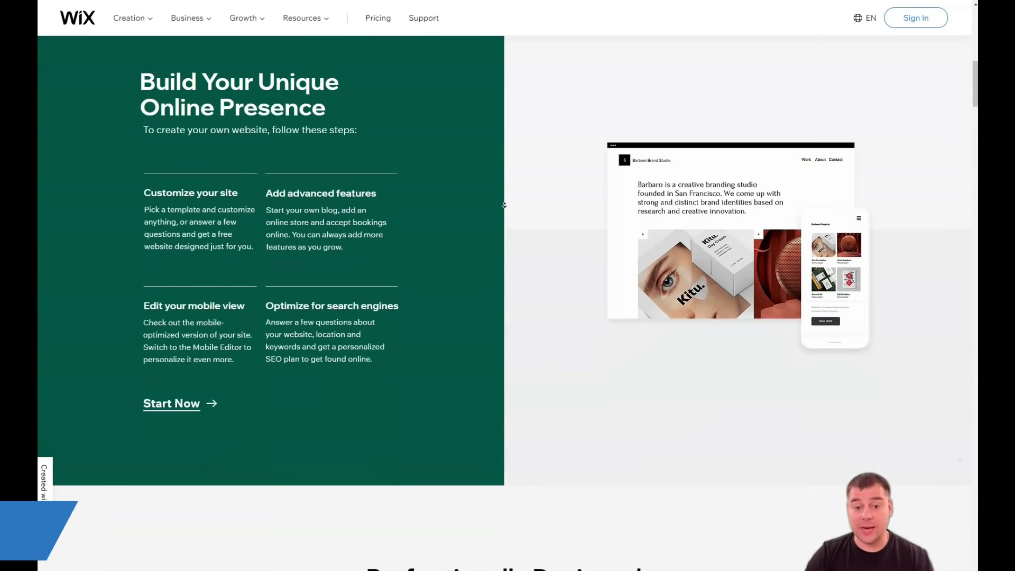
scroll(504, 205, down, 8)
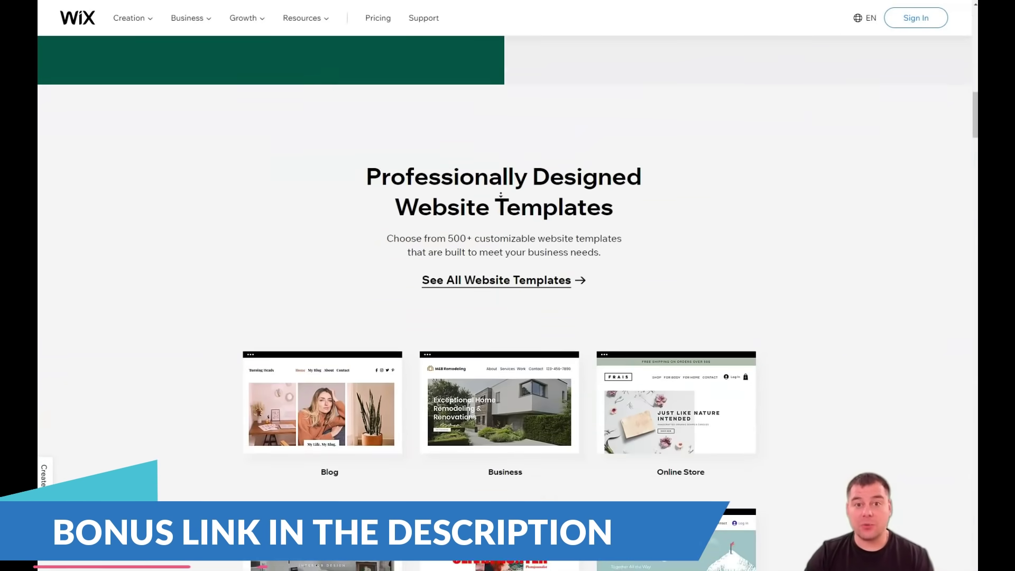
scroll(501, 194, down, 6)
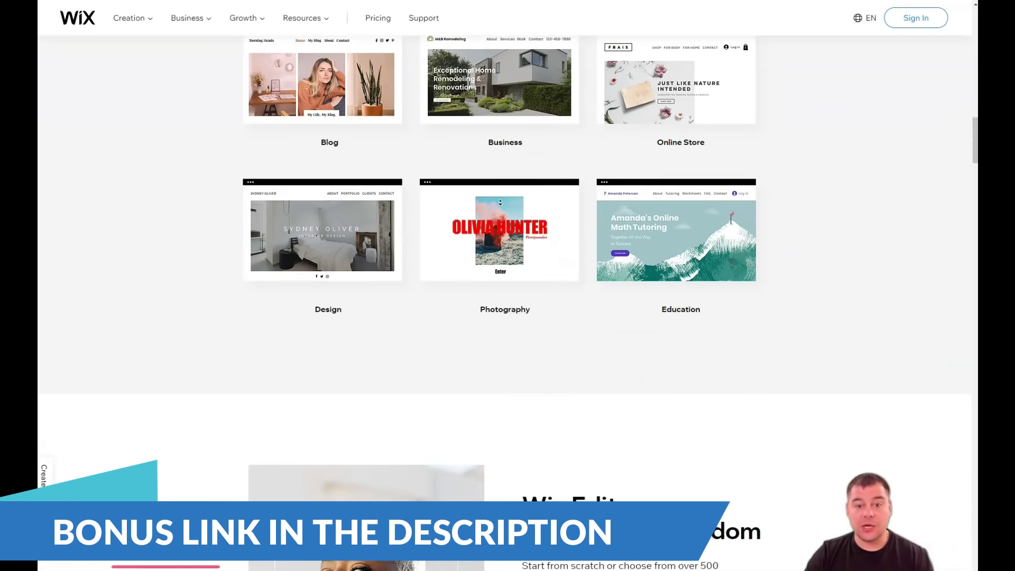
scroll(500, 202, down, 7)
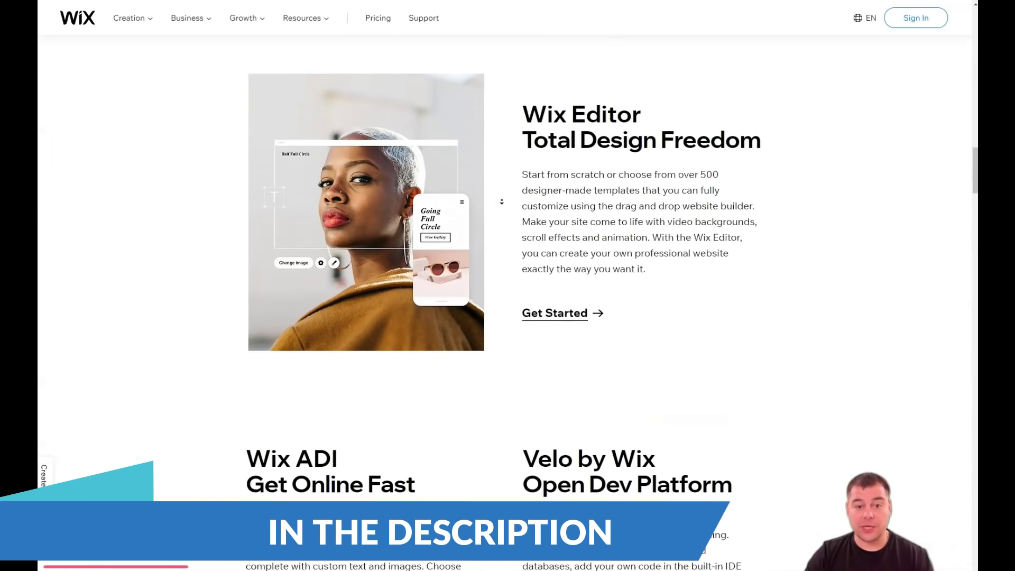
scroll(501, 201, down, 8)
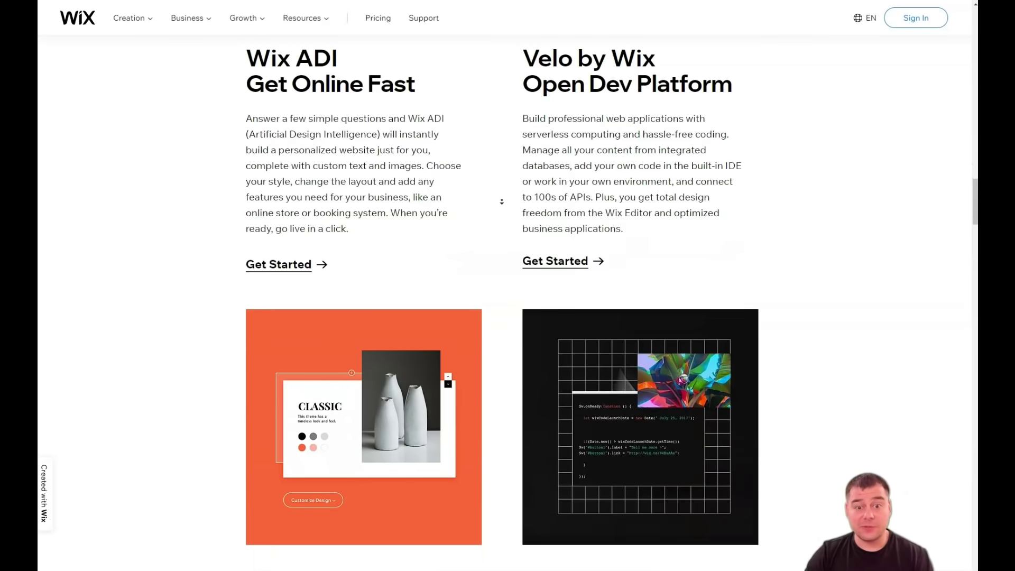
scroll(502, 201, down, 2)
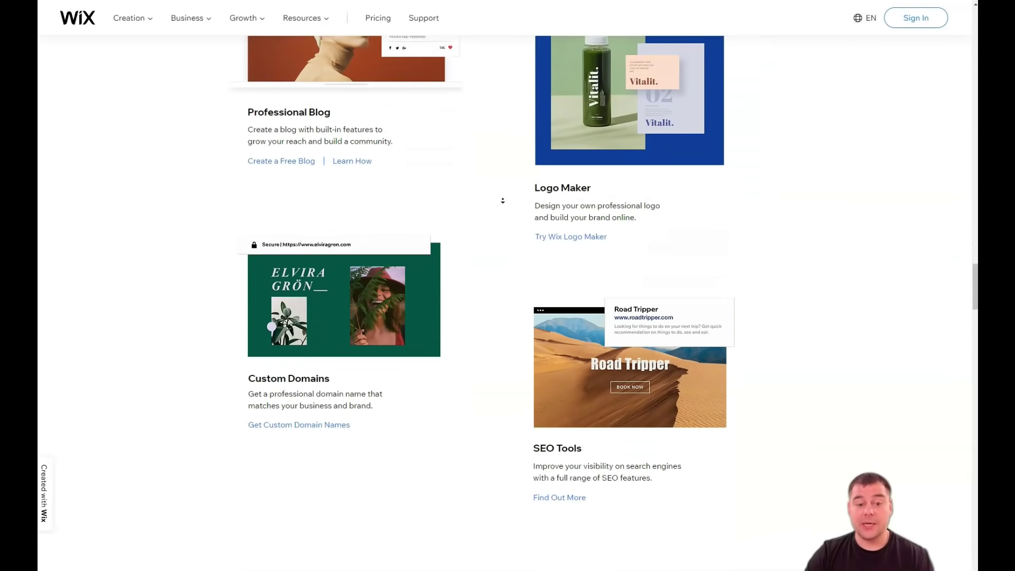
scroll(503, 201, down, 6)
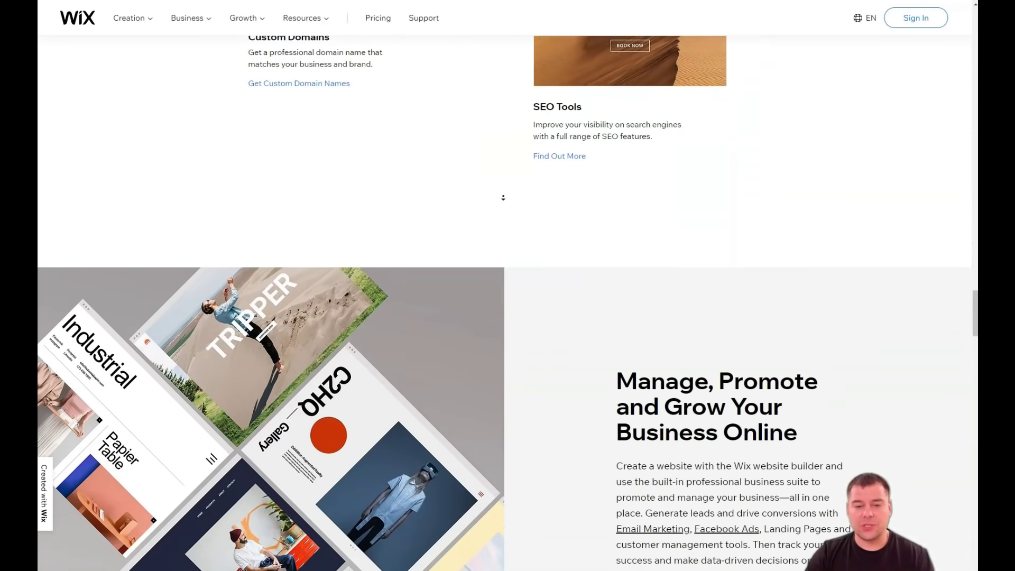
scroll(503, 198, down, 5)
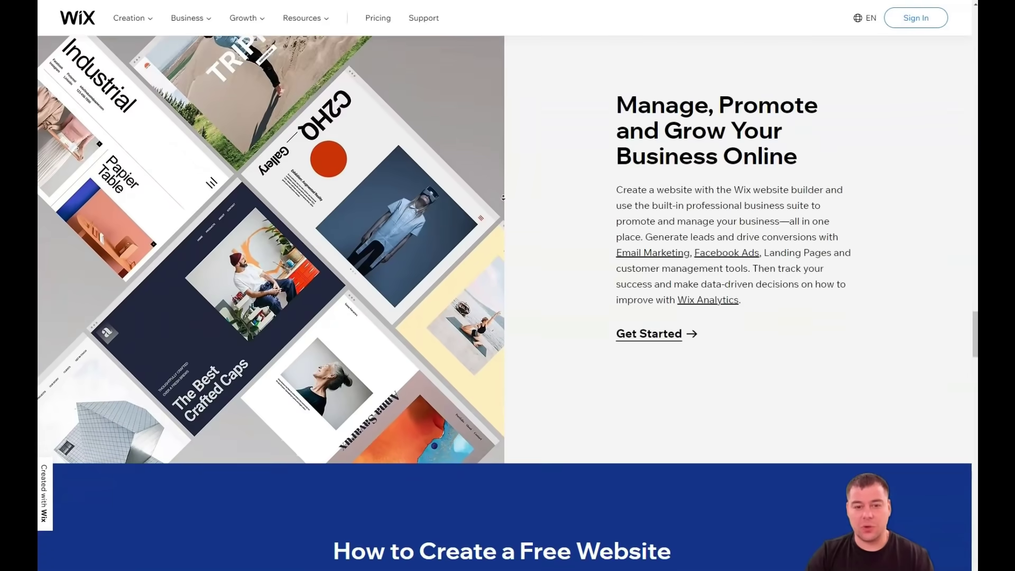
scroll(503, 198, down, 5)
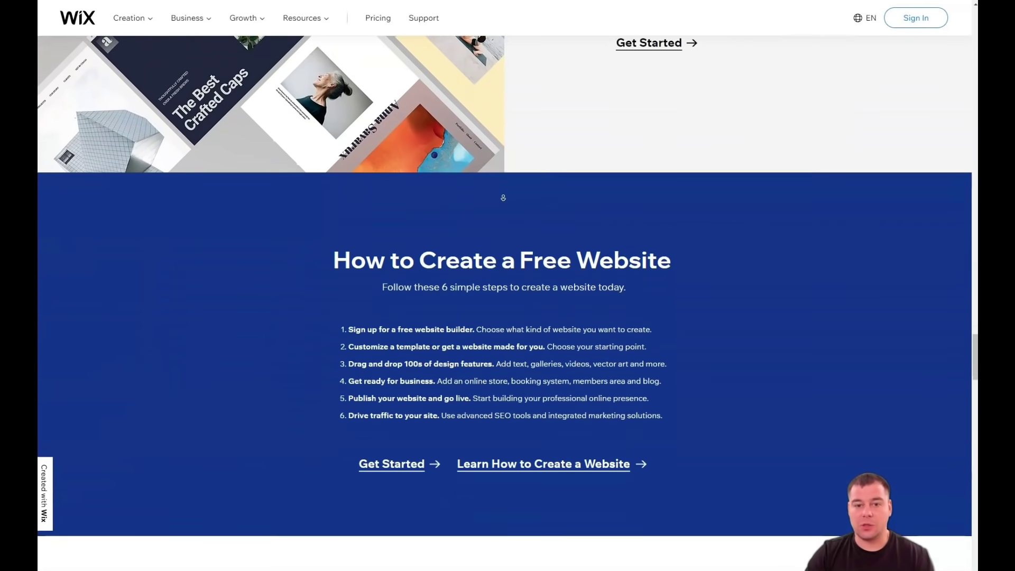
scroll(503, 197, down, 5)
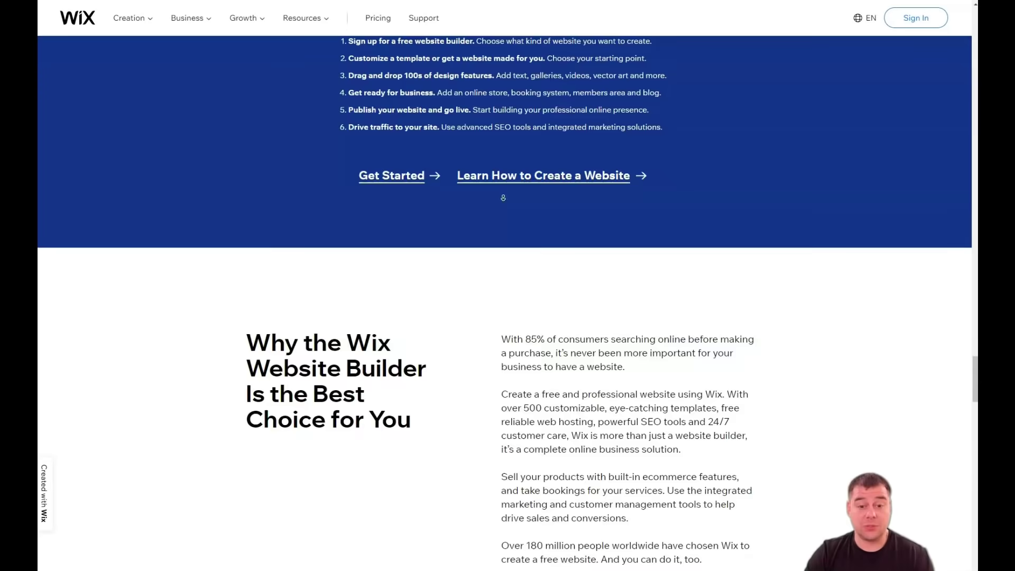
scroll(503, 198, down, 5)
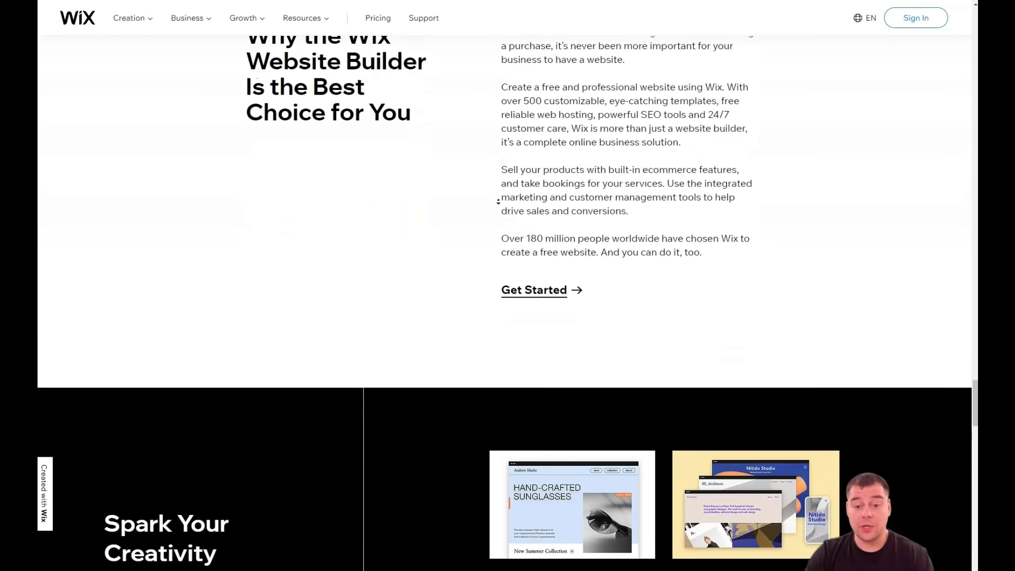
scroll(498, 201, down, 7)
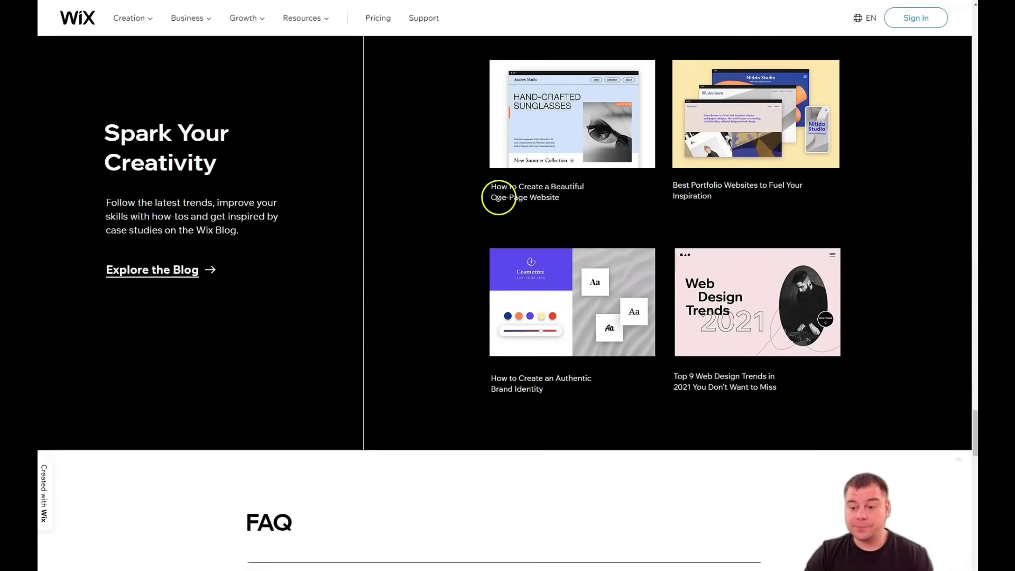
scroll(498, 198, down, 7)
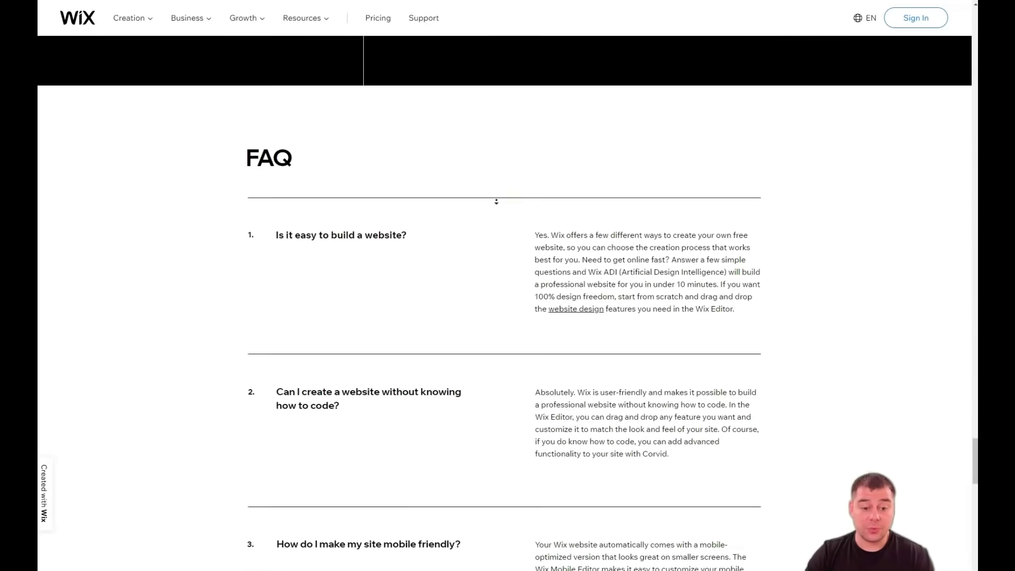
scroll(496, 201, down, 2)
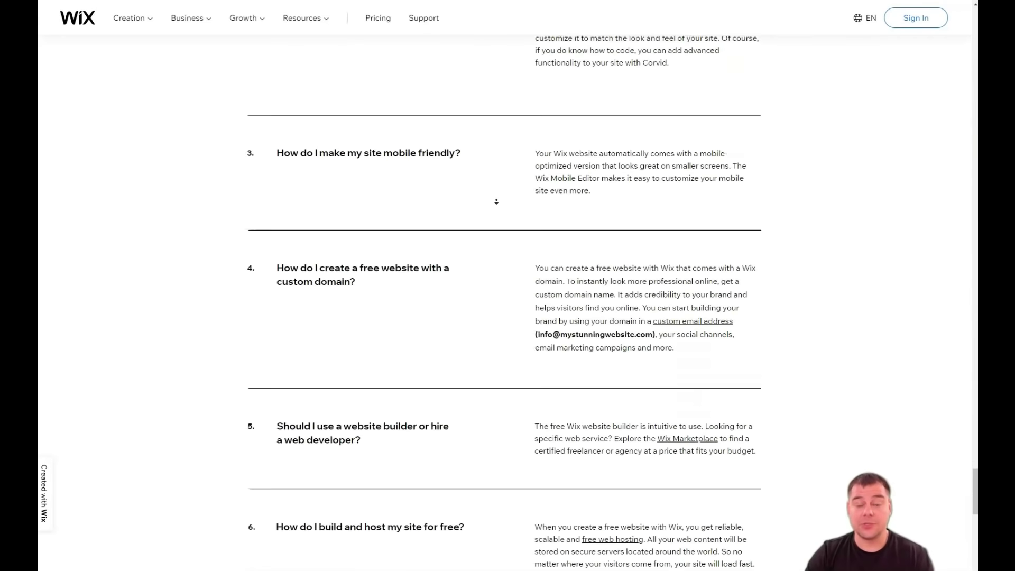
scroll(496, 202, down, 6)
middle_click(497, 195)
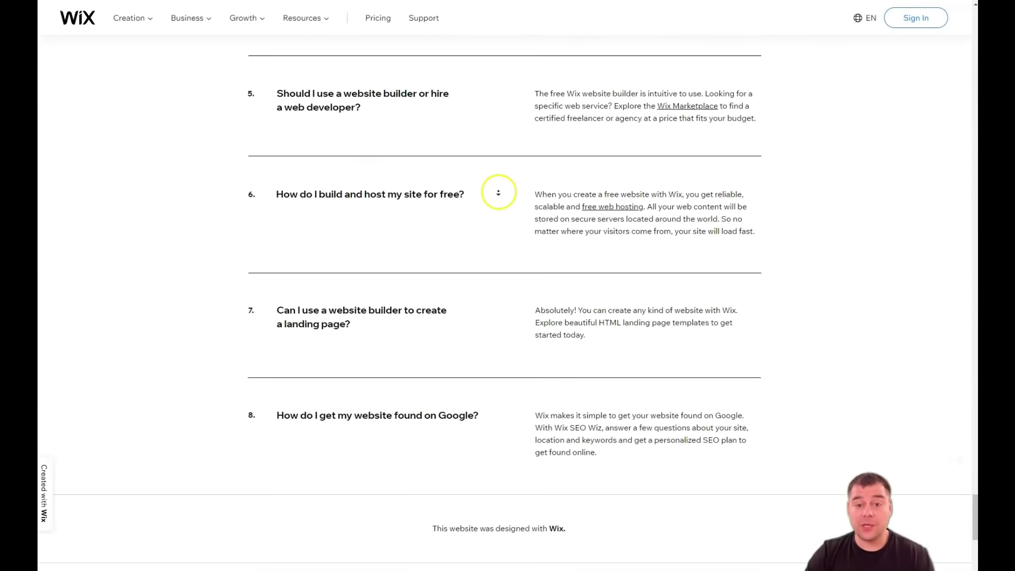
scroll(497, 159, up, 1)
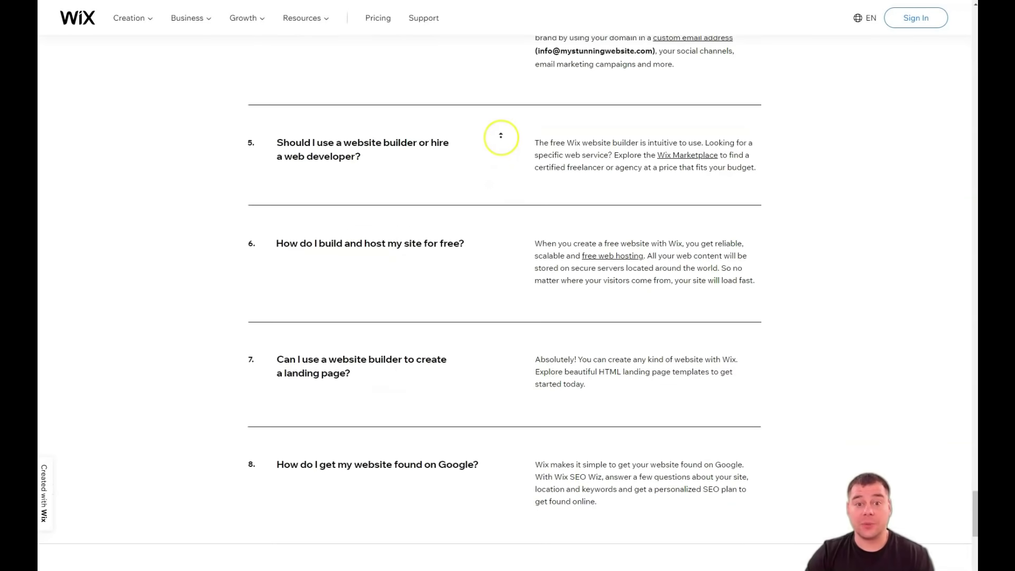
scroll(501, 136, up, 7)
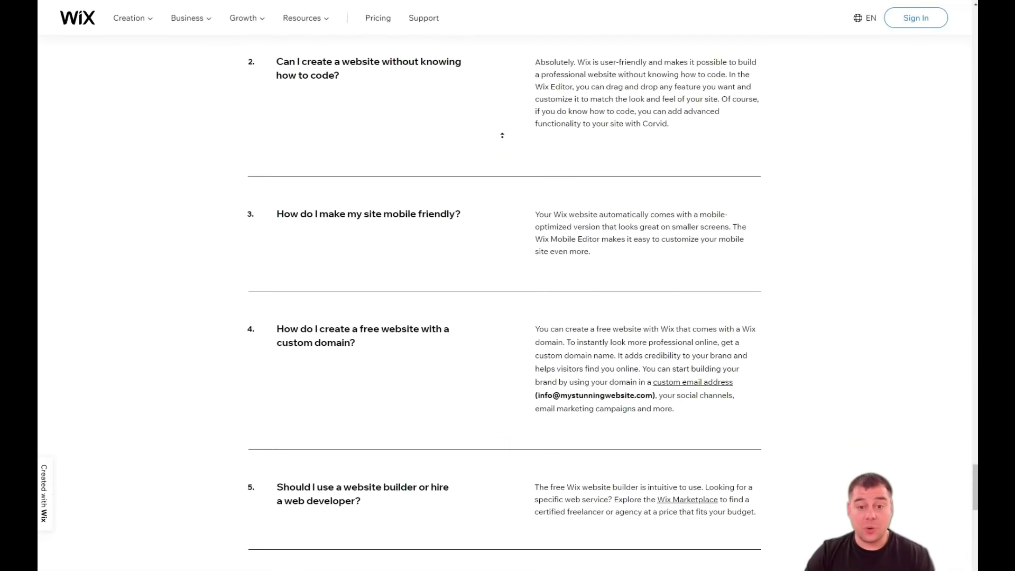
scroll(502, 136, up, 7)
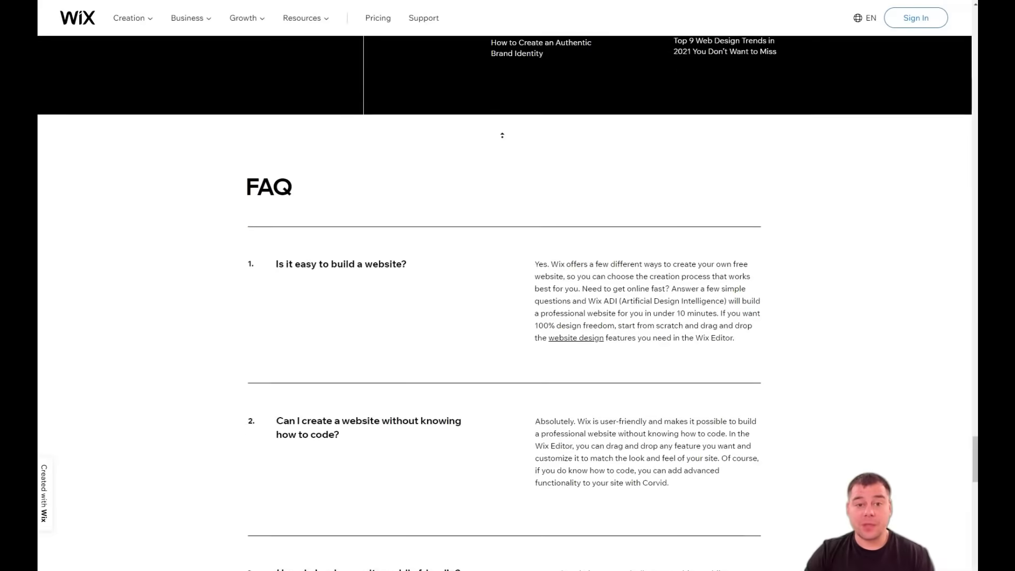
scroll(502, 135, up, 8)
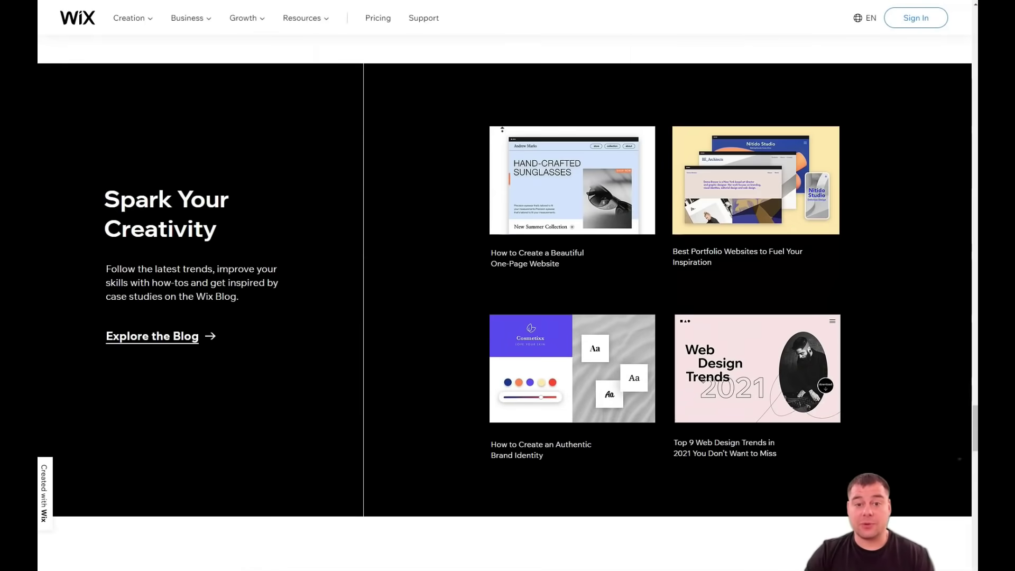
scroll(503, 129, up, 12)
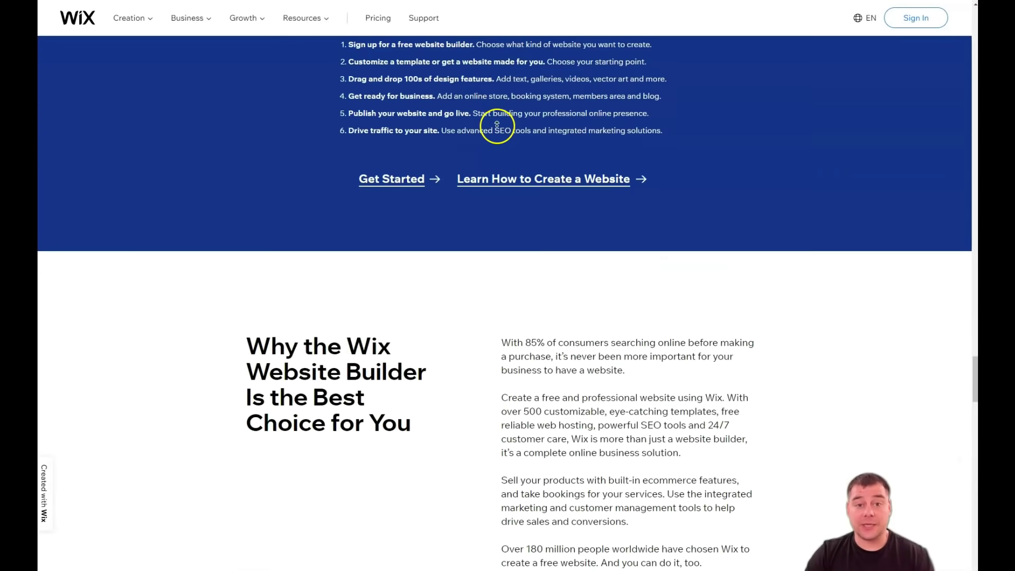
scroll(497, 126, up, 15)
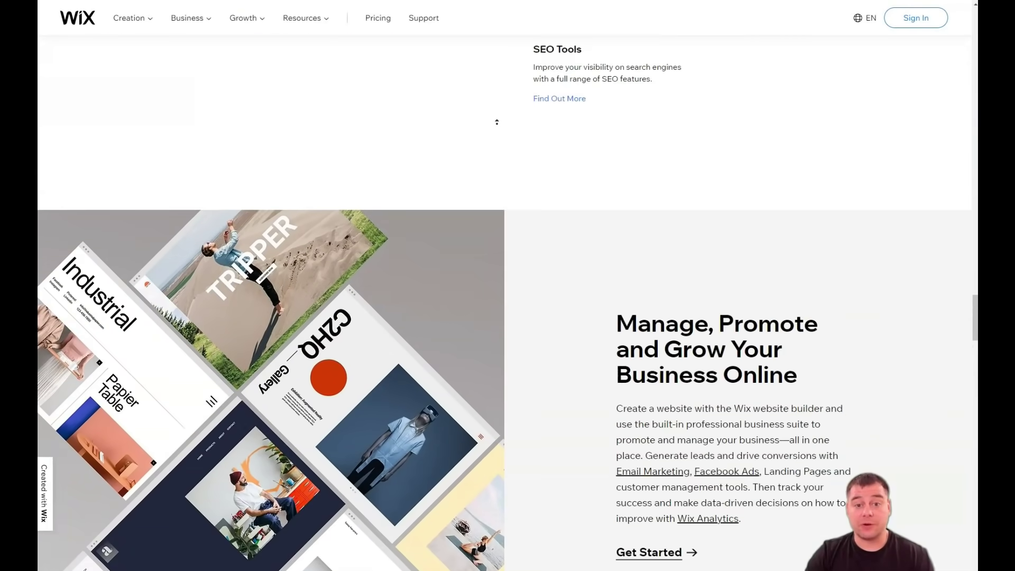
scroll(497, 123, up, 14)
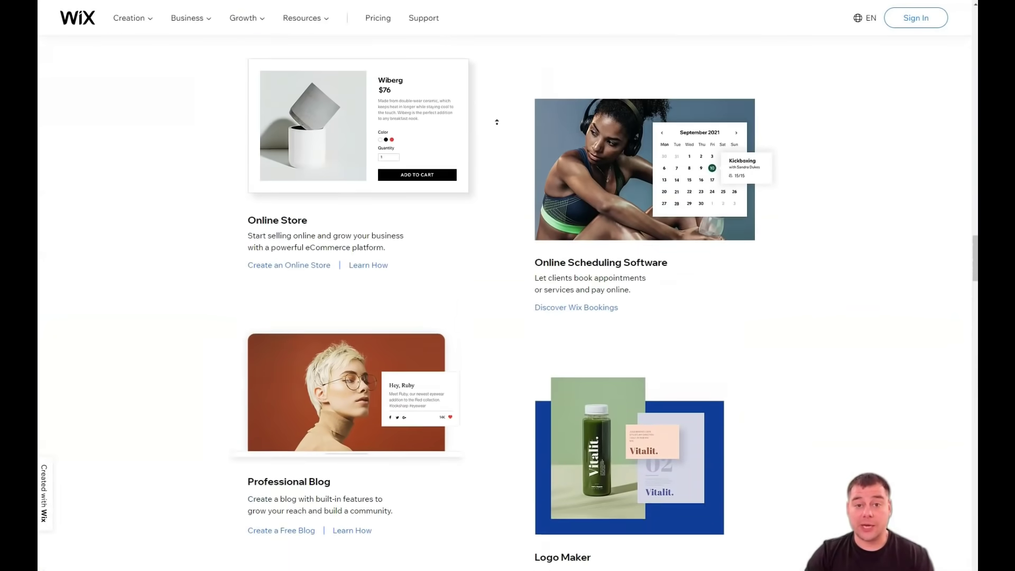
scroll(497, 122, up, 14)
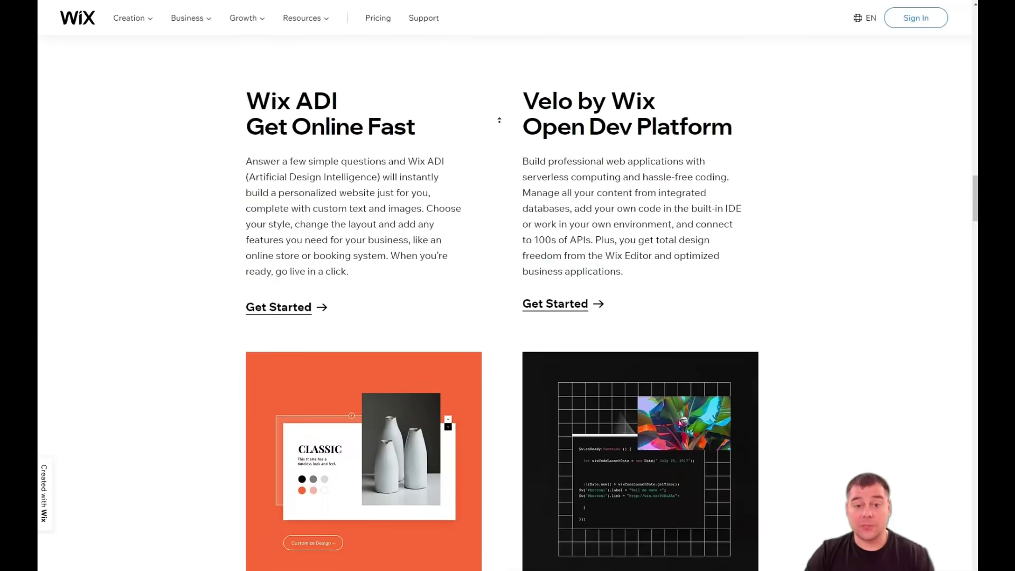
scroll(499, 121, up, 20)
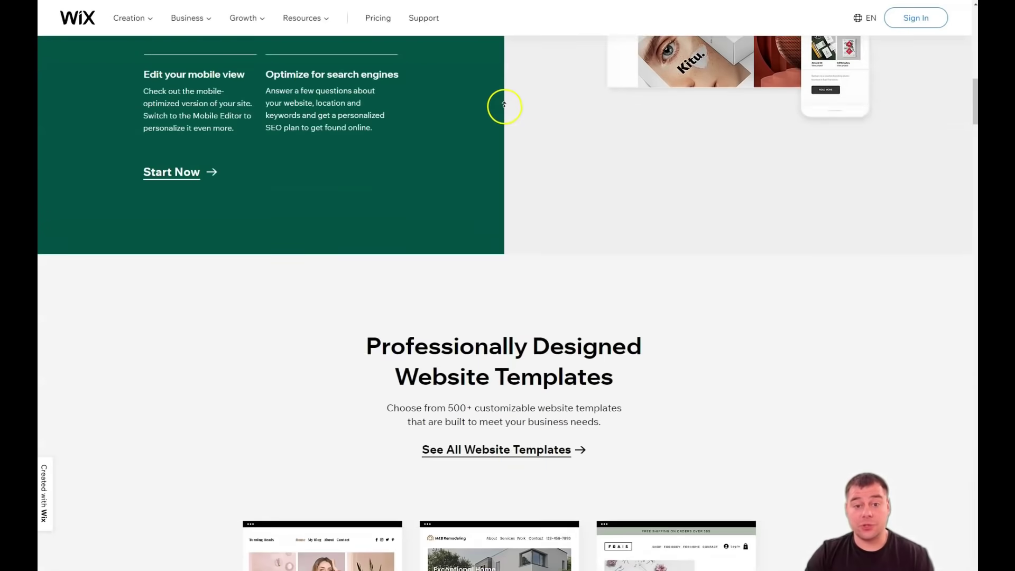
scroll(504, 105, up, 20)
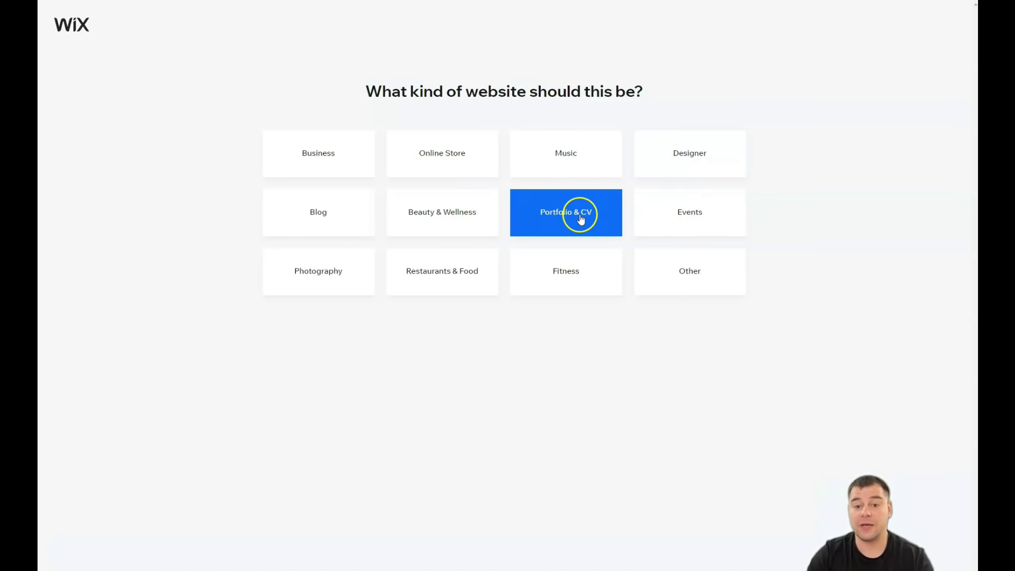
Choose Other as the site type, then Edit a Template to build with the Editor.
click(690, 272)
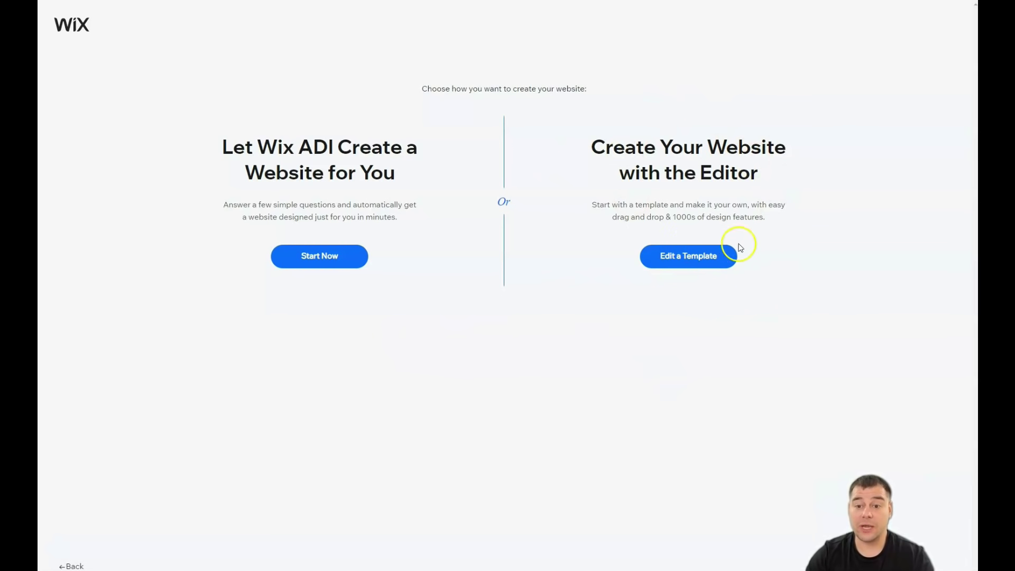
click(699, 259)
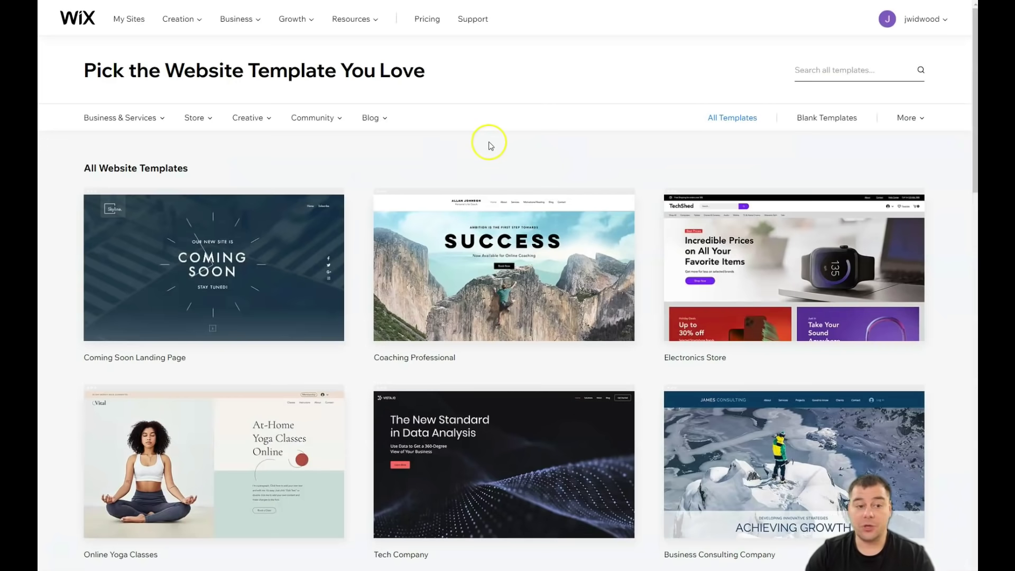
Look over the Business & Services, Store and Creative categories, then show Blank Templates.
mouse_move(160, 119)
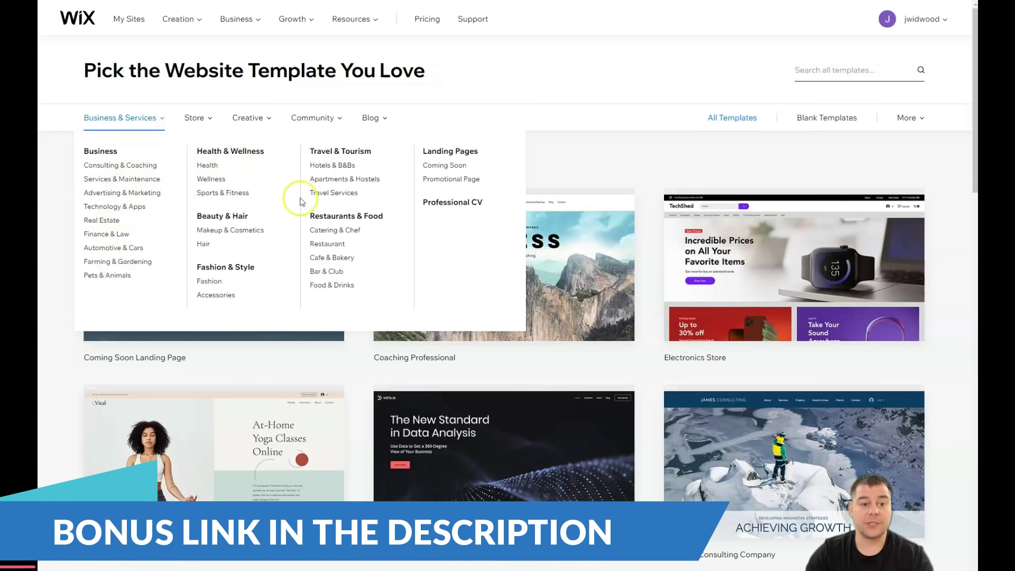
mouse_move(203, 120)
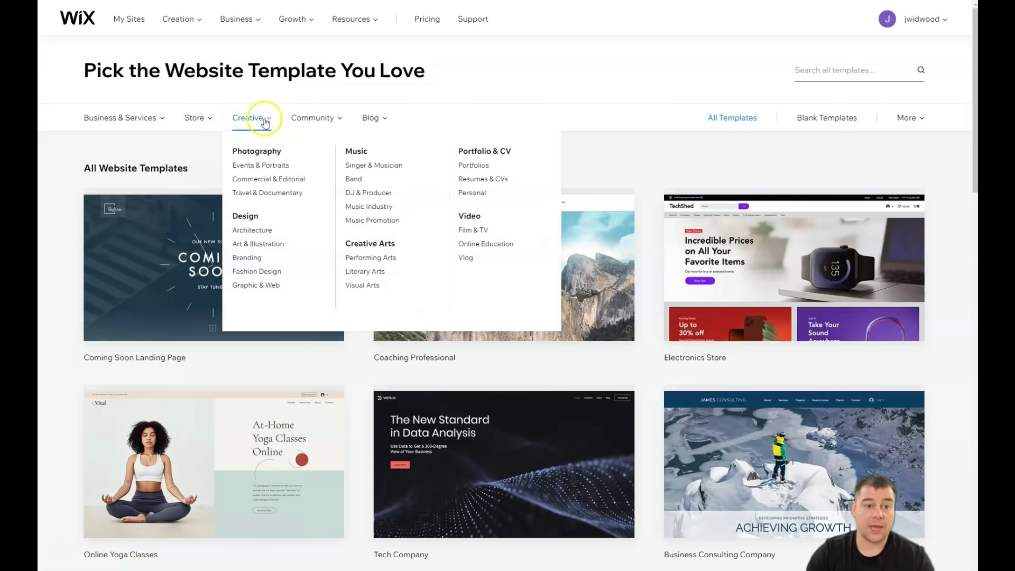
mouse_move(317, 121)
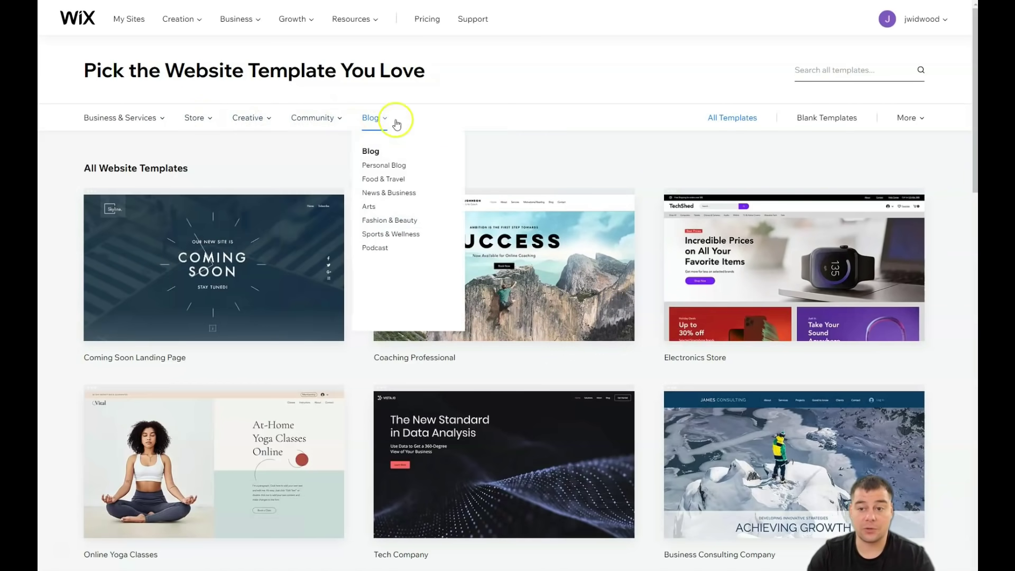
click(828, 118)
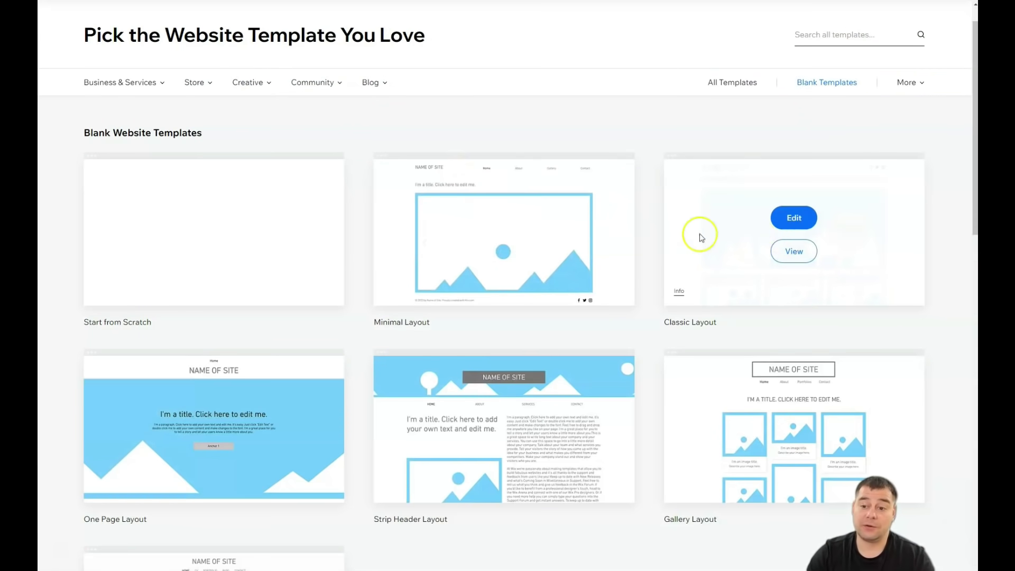
Scroll through the blank templates, then return to All Templates.
mouse_move(604, 226)
scroll(604, 224, down, 3)
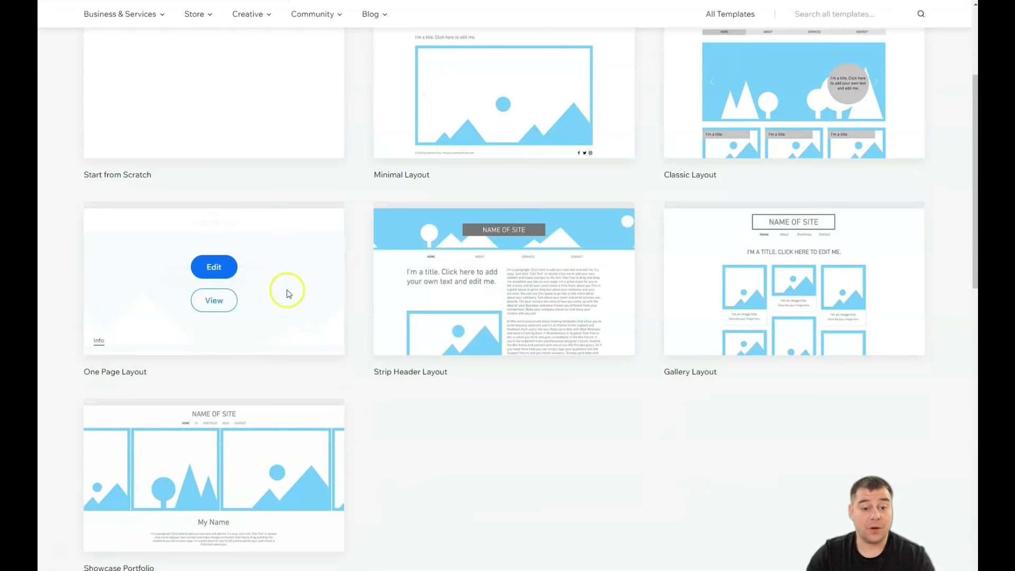
mouse_move(258, 285)
scroll(386, 254, down, 4)
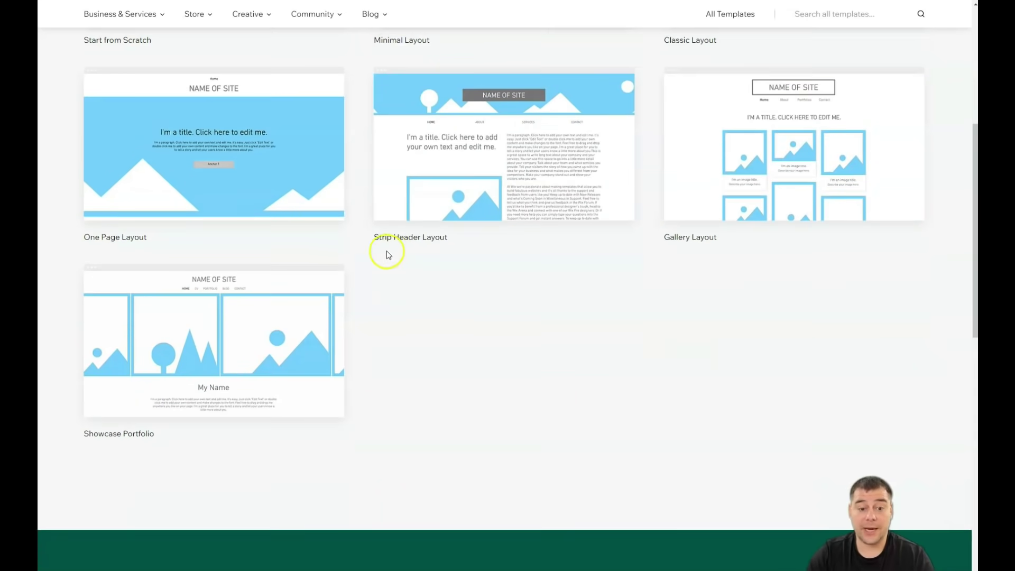
scroll(311, 265, up, 6)
scroll(514, 275, up, 2)
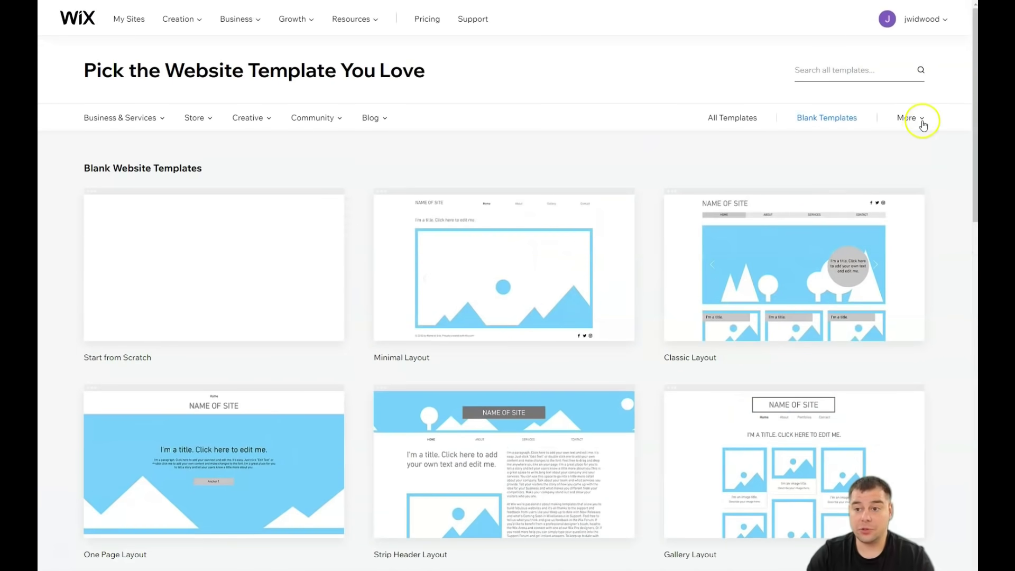
mouse_move(922, 122)
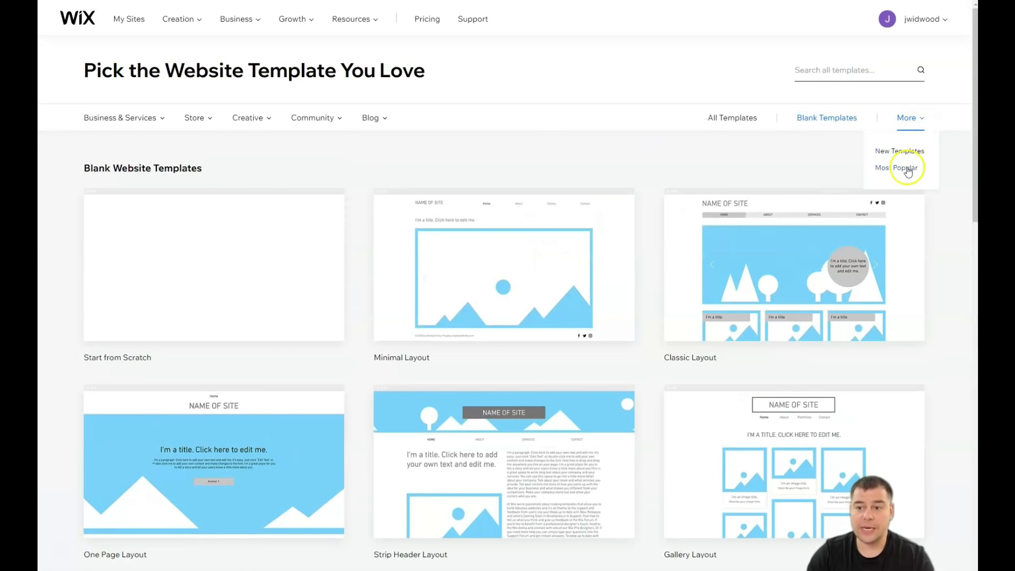
click(731, 120)
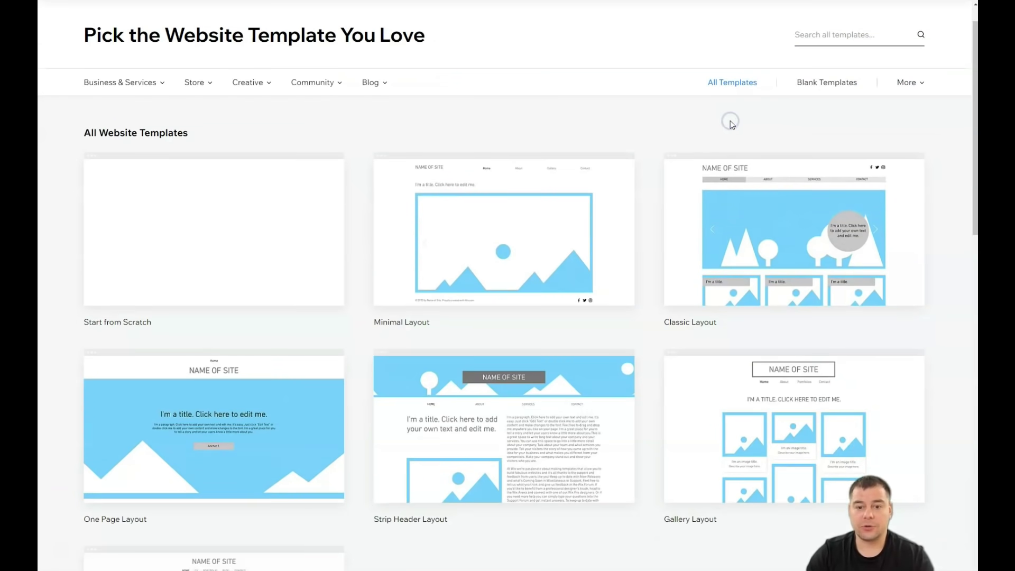
Page through the full template gallery to pages 5 and 7.
scroll(623, 376, down, 6)
scroll(541, 331, down, 5)
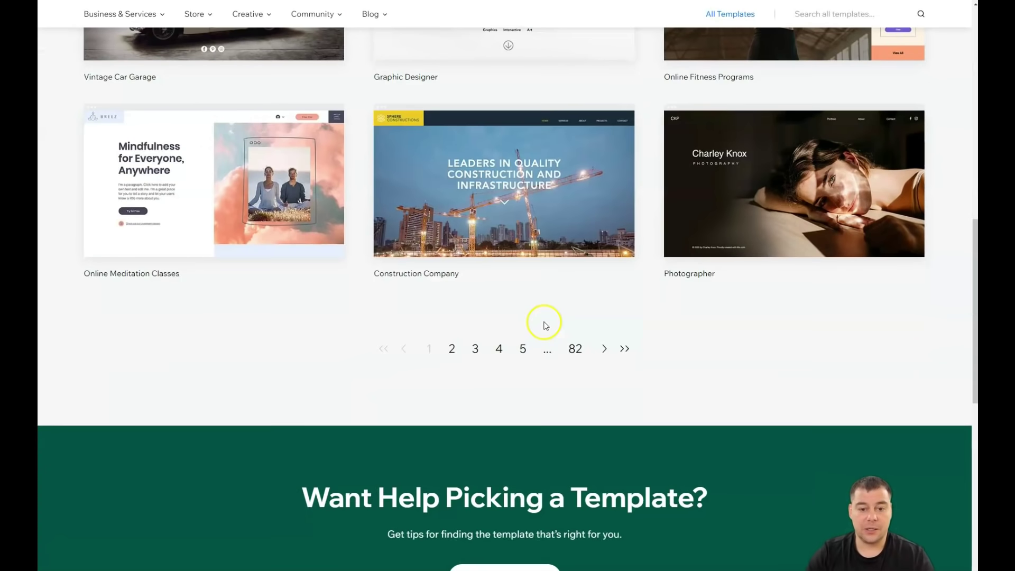
click(524, 349)
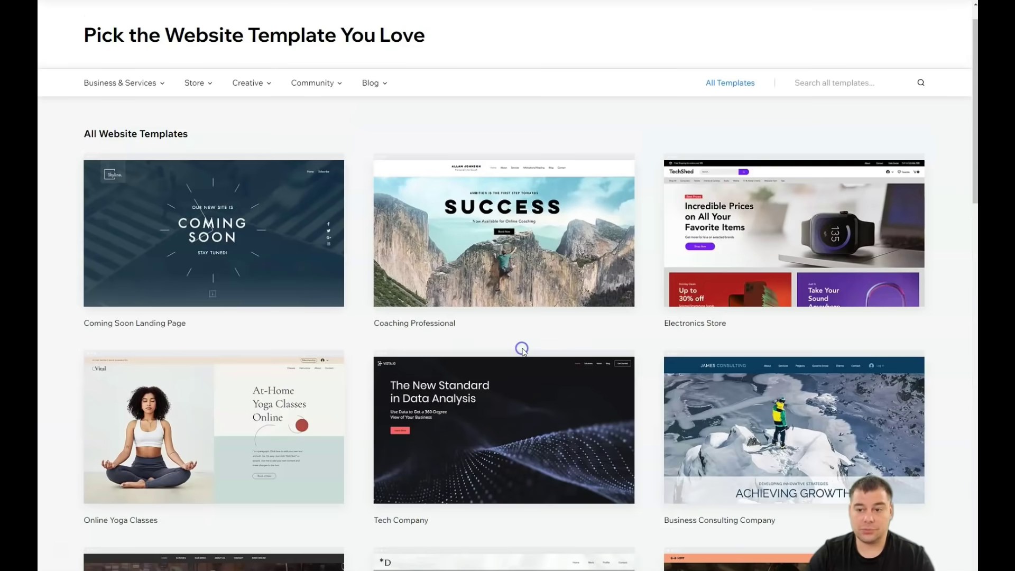
scroll(550, 404, down, 6)
scroll(550, 394, down, 5)
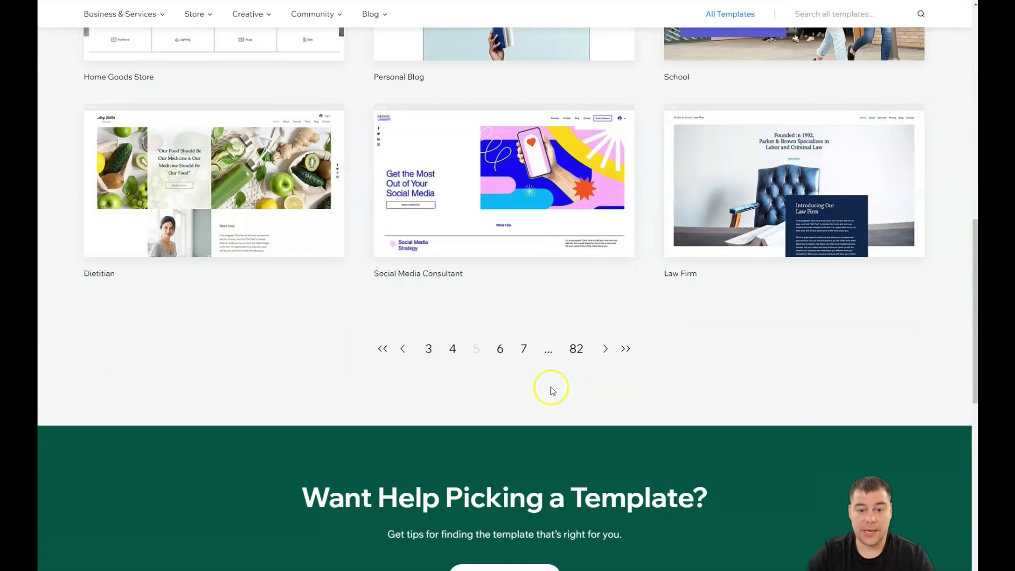
scroll(548, 371, up, 5)
scroll(548, 374, down, 3)
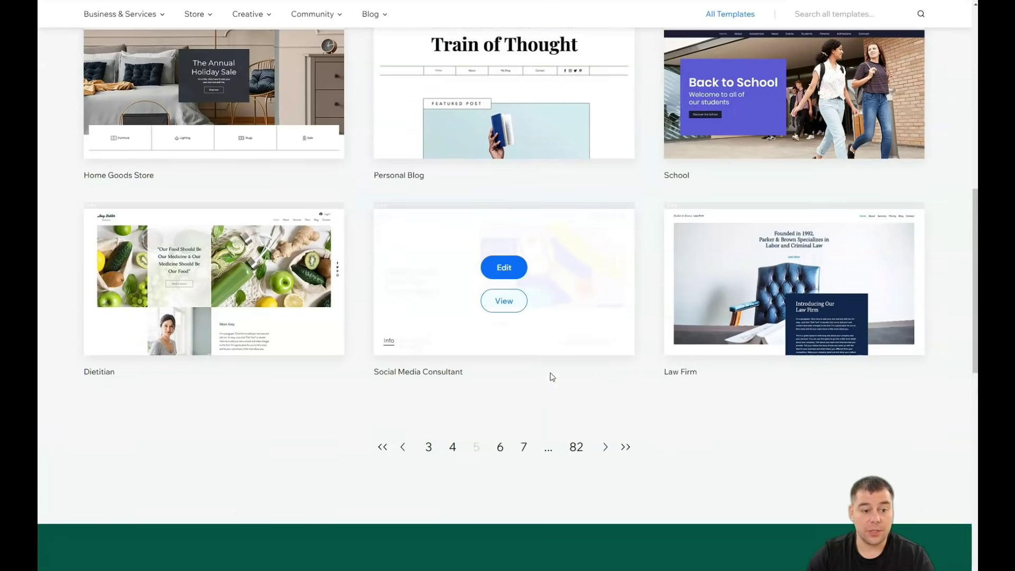
click(519, 444)
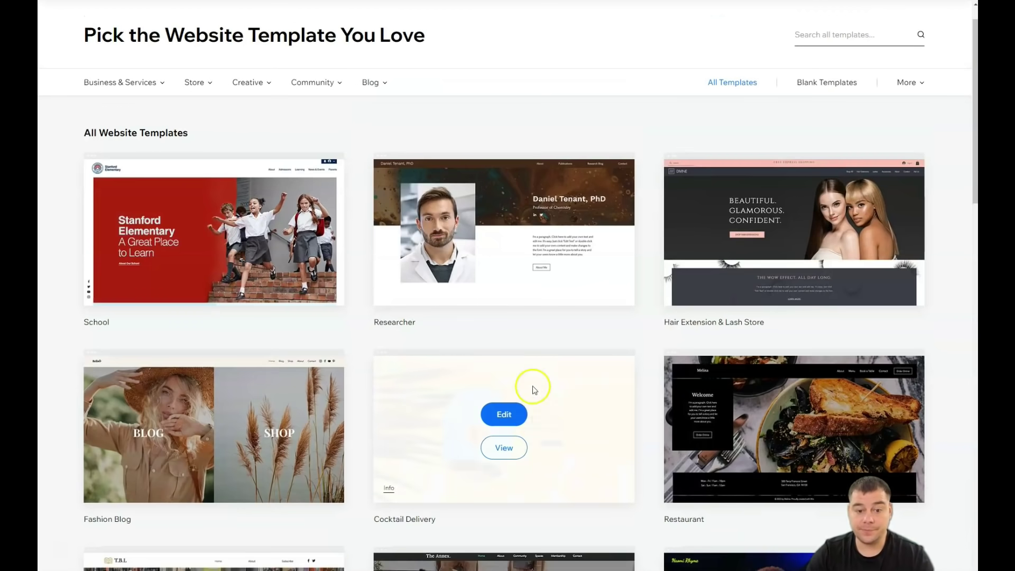
Open the Accessories Store template for editing.
scroll(545, 345, down, 5)
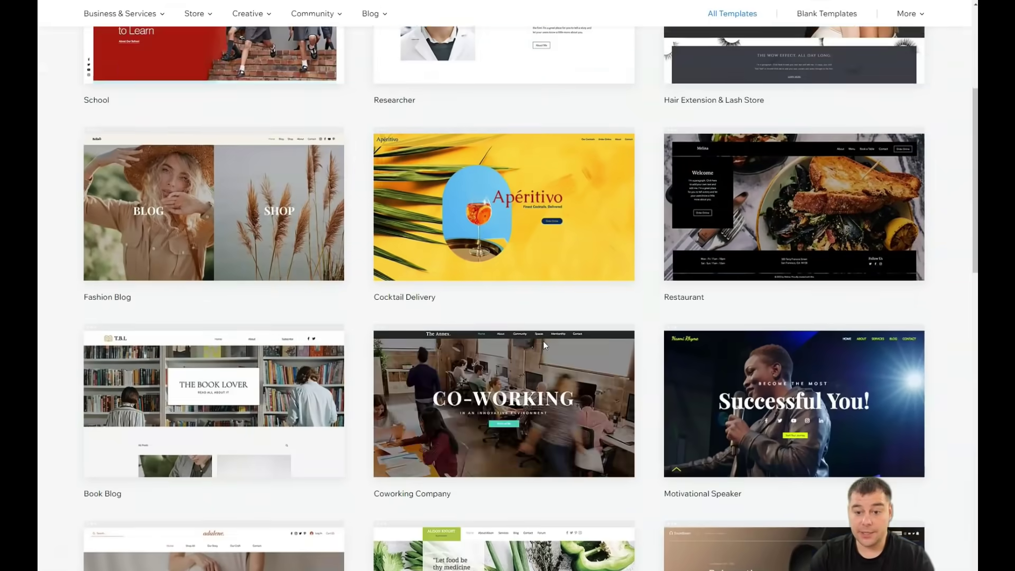
scroll(574, 340, down, 5)
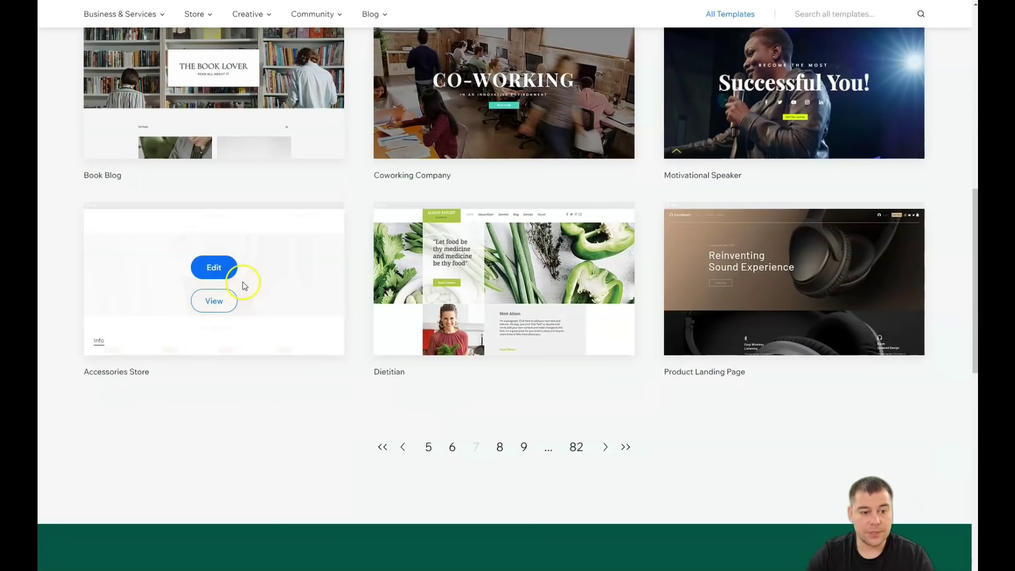
click(237, 272)
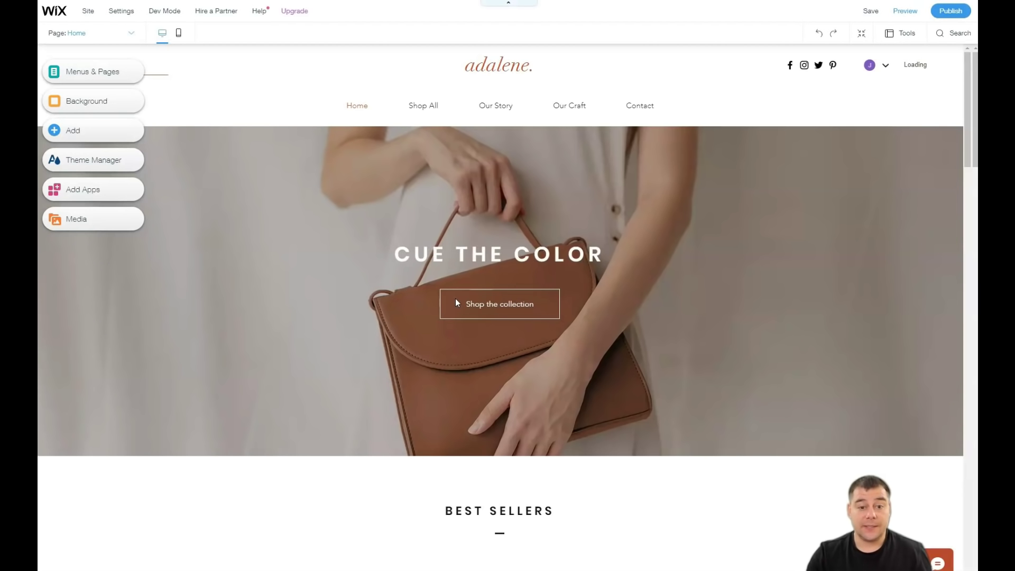
Scroll the adalene store home page from the CUE THE COLOR hero down to the footer and back.
click(455, 294)
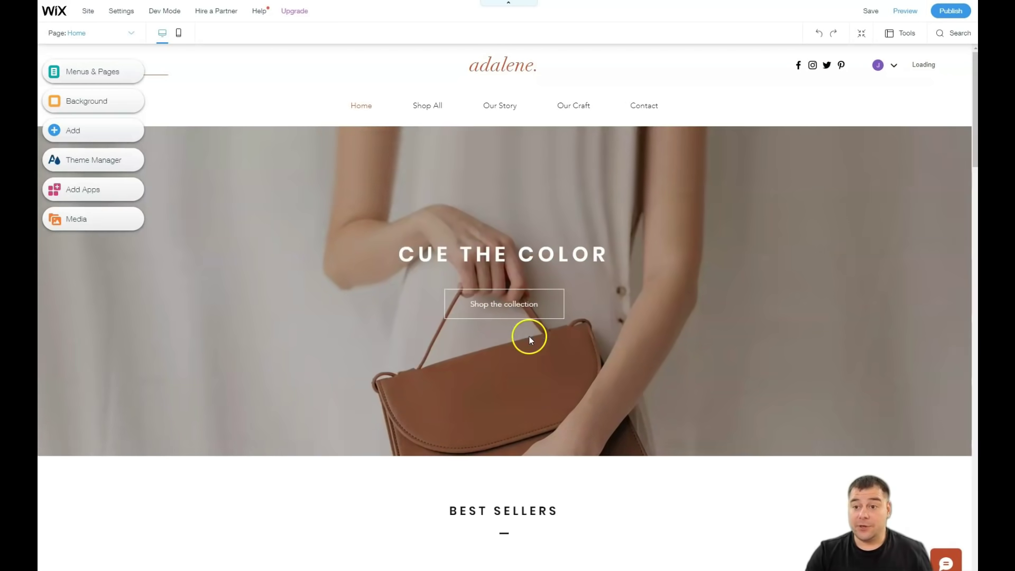
scroll(529, 337, down, 7)
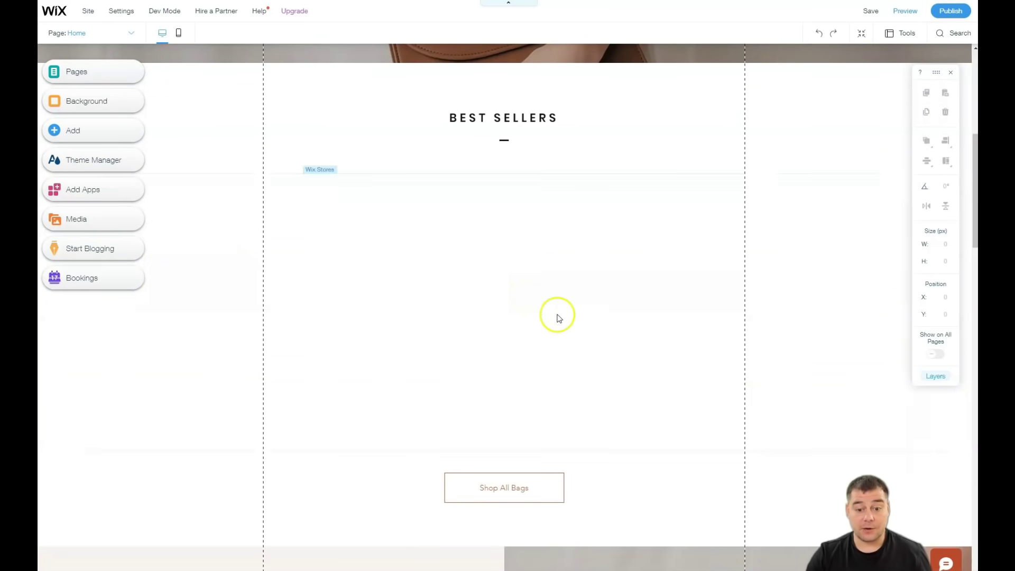
scroll(550, 312, down, 14)
scroll(530, 305, down, 15)
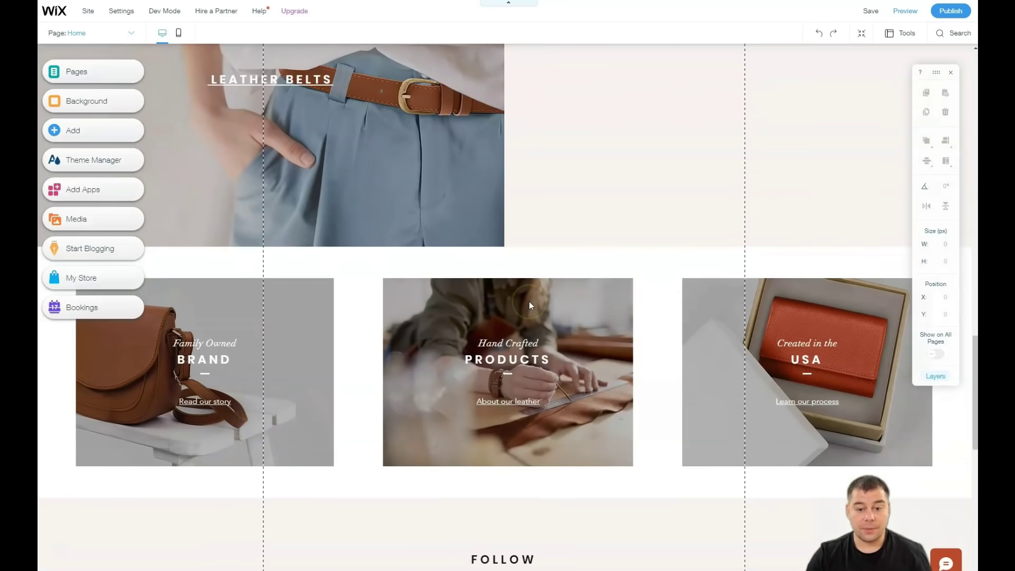
scroll(528, 301, down, 3)
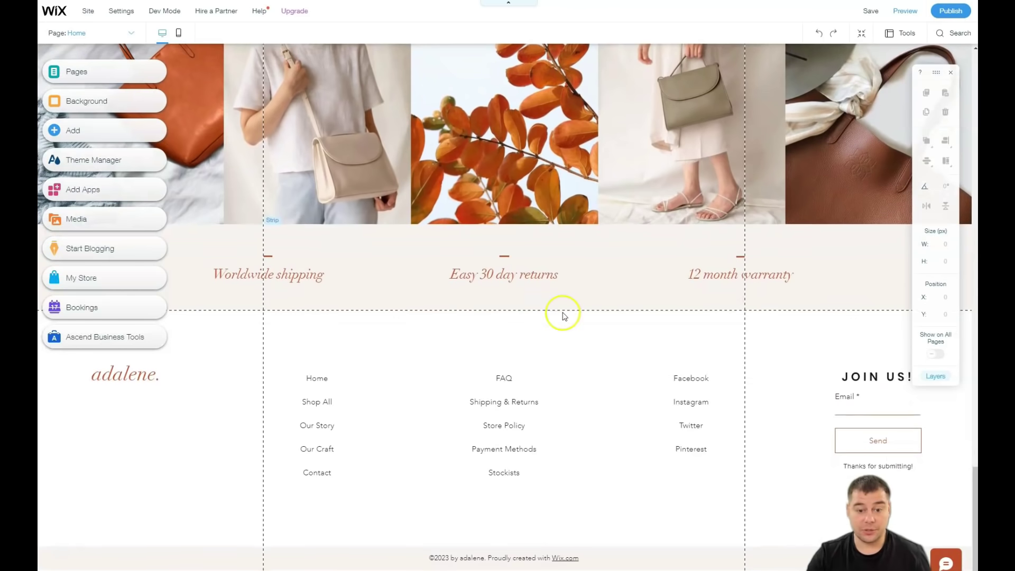
scroll(562, 310, up, 18)
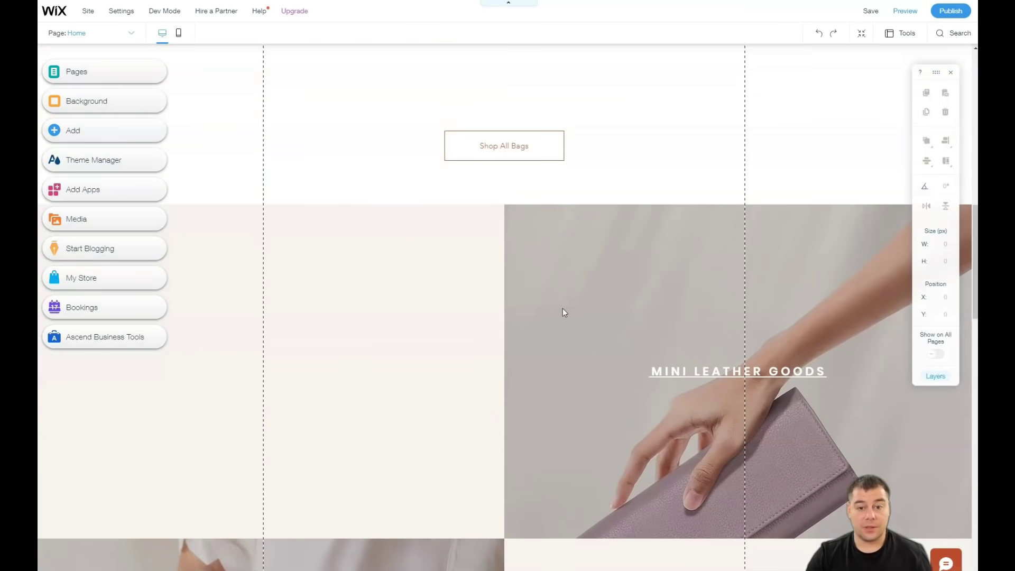
scroll(563, 309, up, 10)
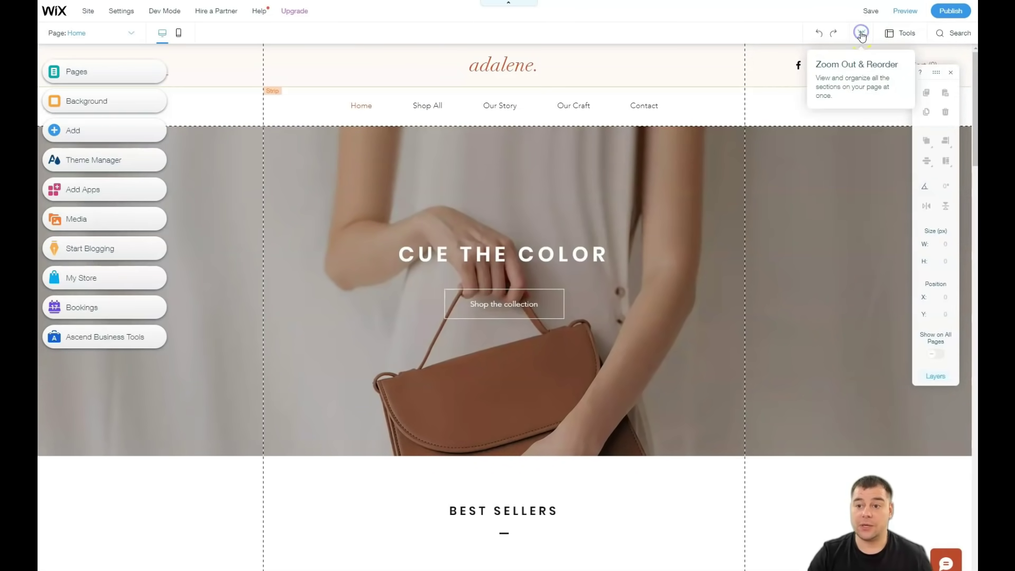
In Zoom Out mode, move the Leather Belts section above Mini Leather Goods.
click(861, 34)
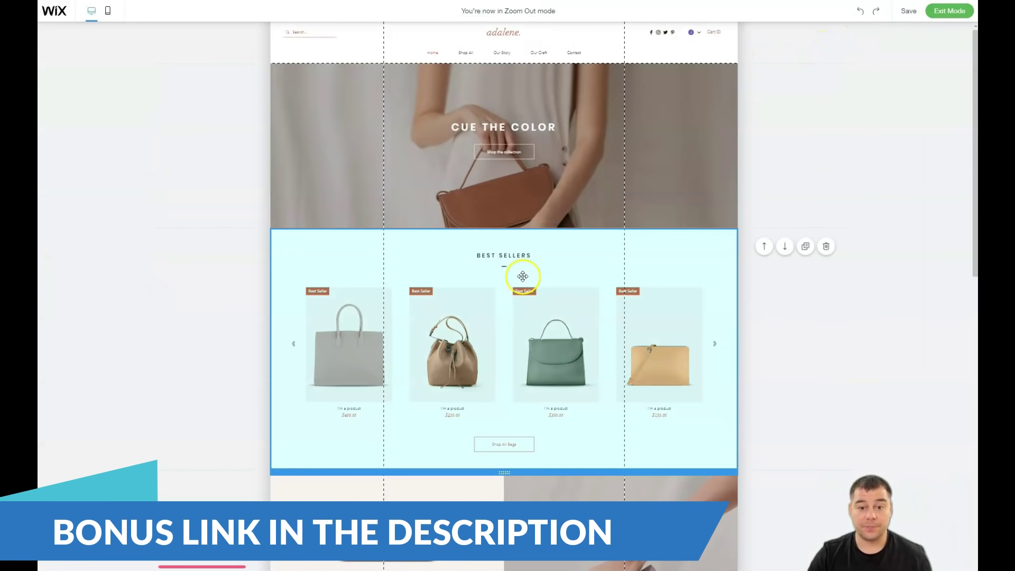
scroll(526, 264, down, 5)
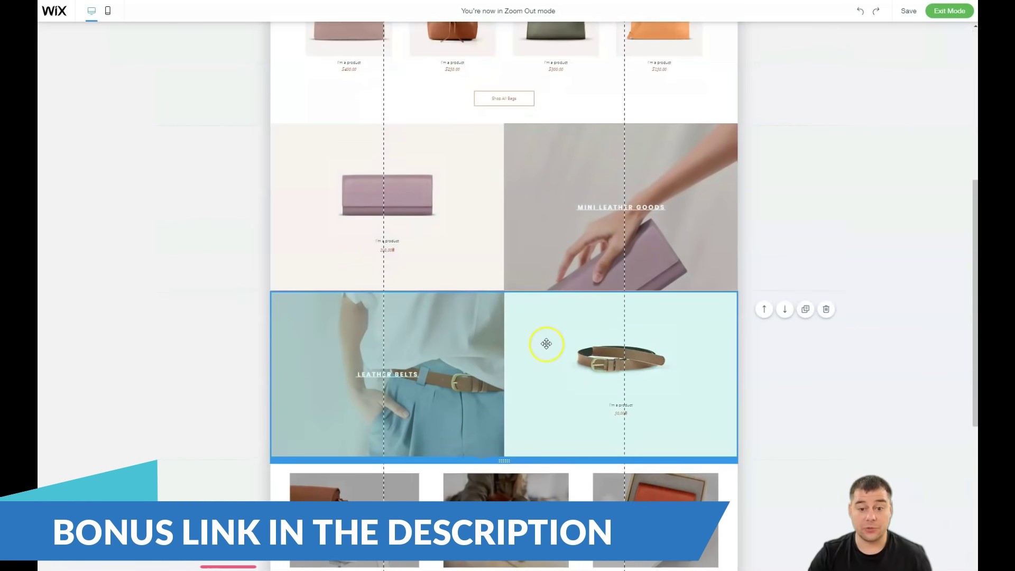
scroll(542, 291, down, 3)
scroll(544, 254, up, 2)
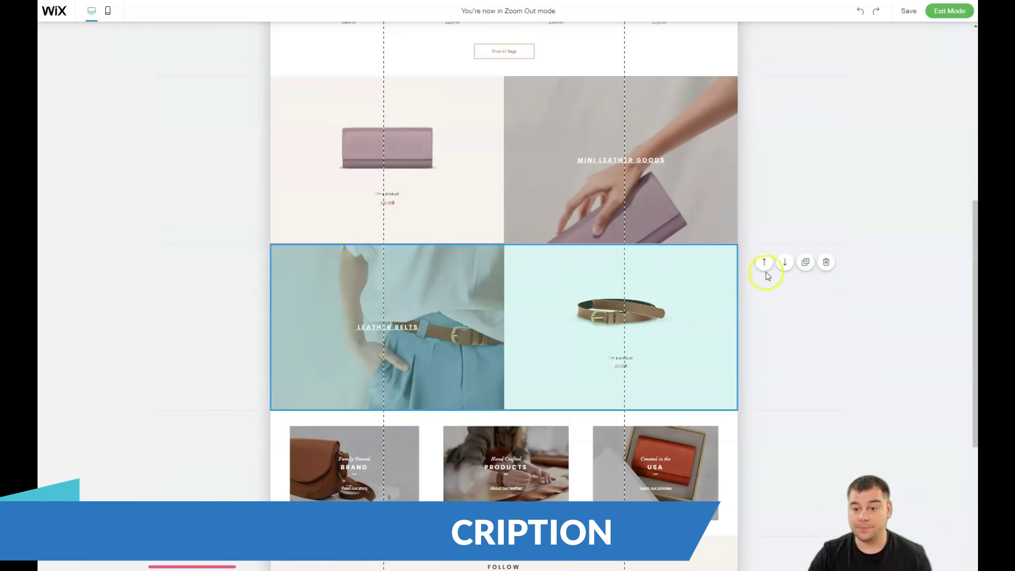
click(764, 262)
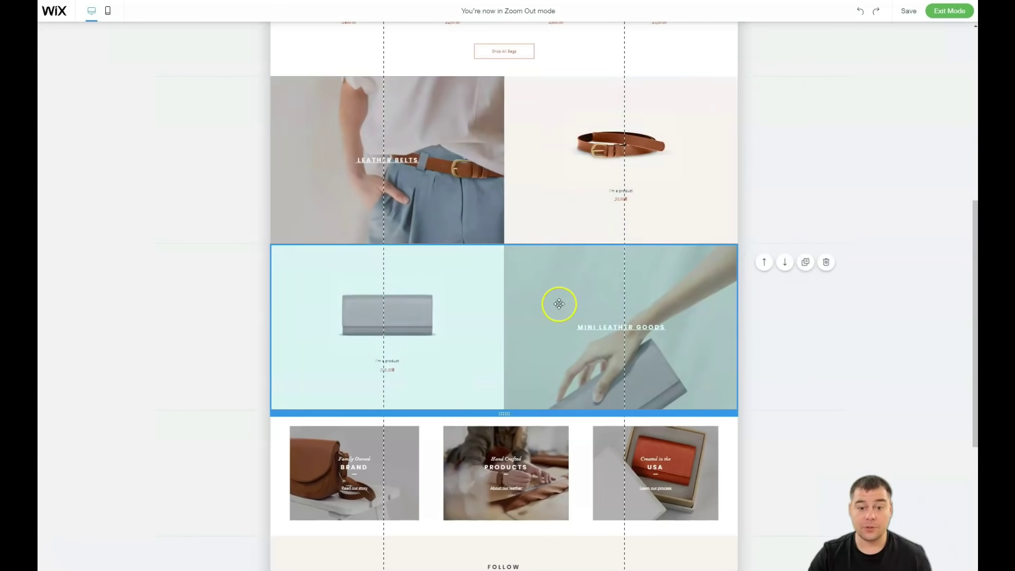
Delete the Follow Adalene on Instagram section and exit Zoom Out mode.
scroll(579, 273, down, 5)
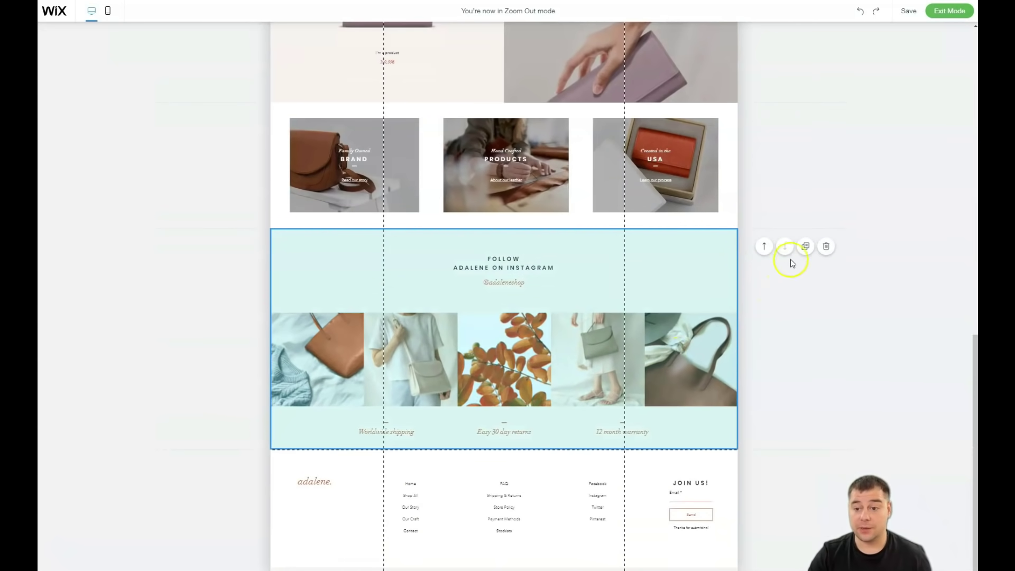
click(826, 247)
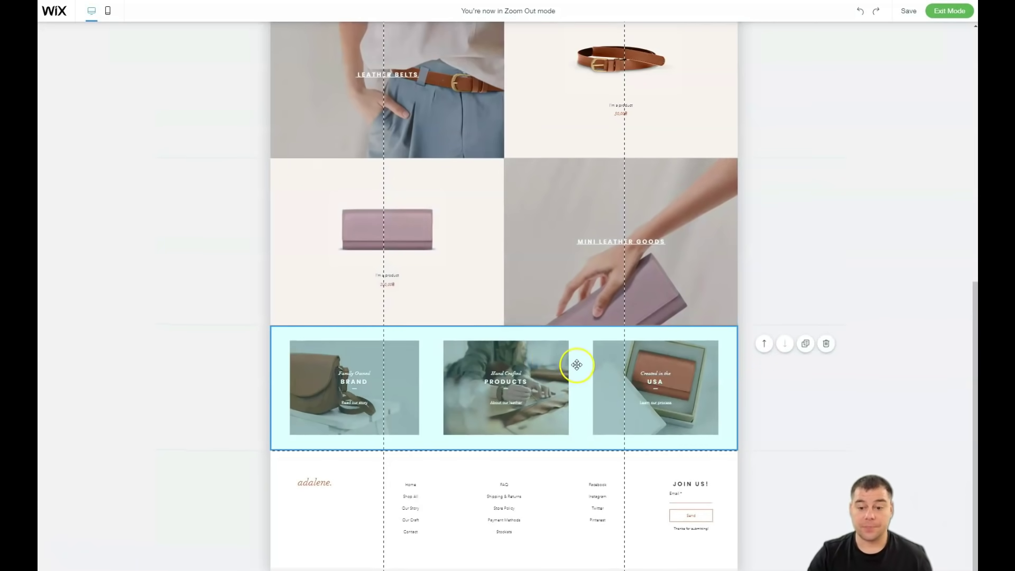
scroll(577, 362, up, 10)
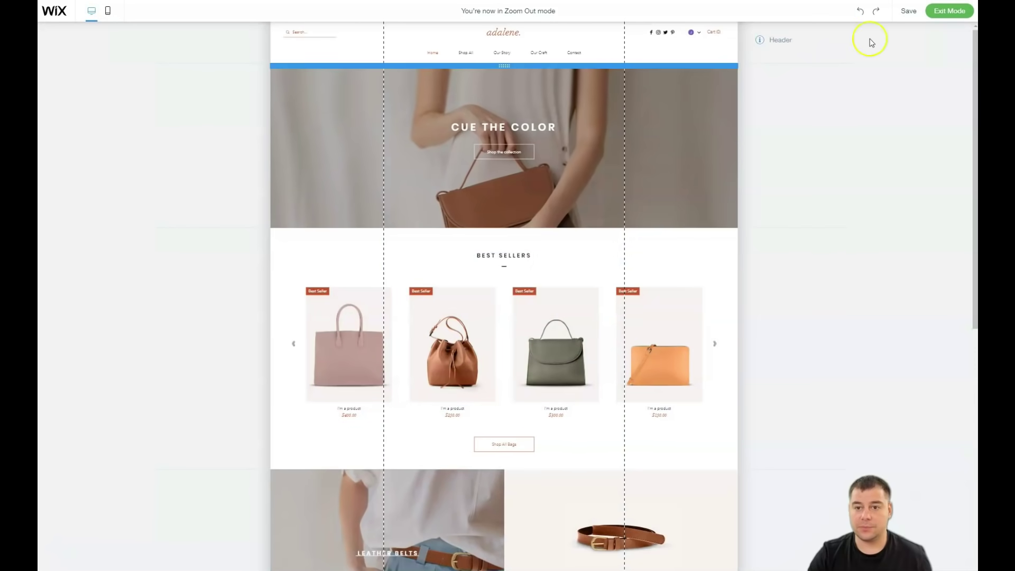
click(931, 20)
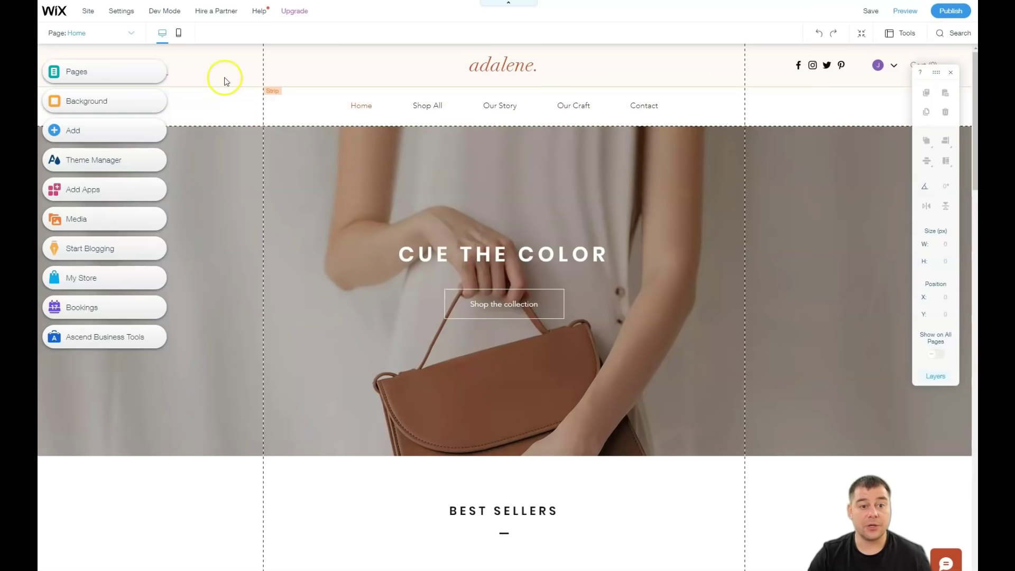
click(243, 117)
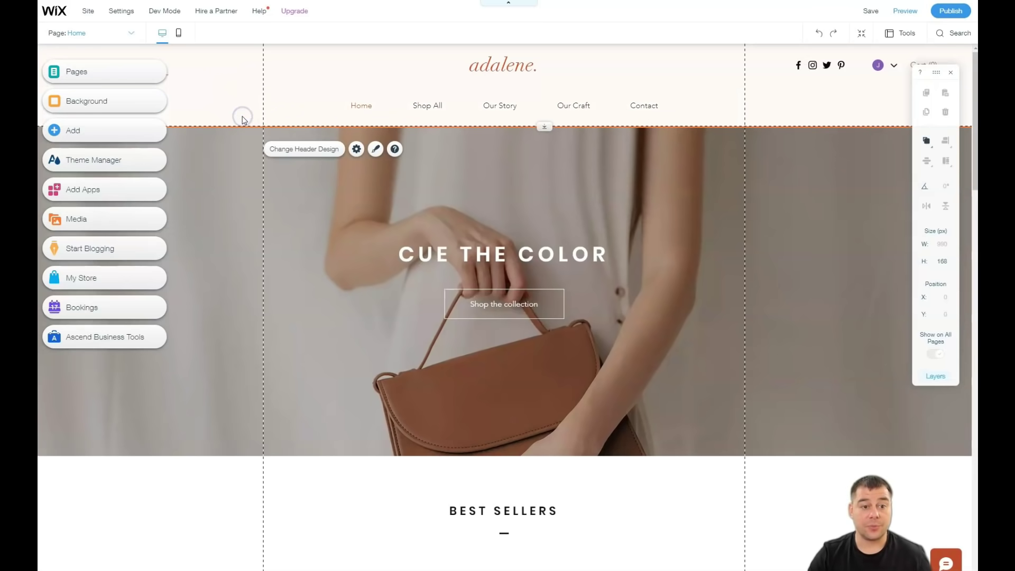
click(284, 152)
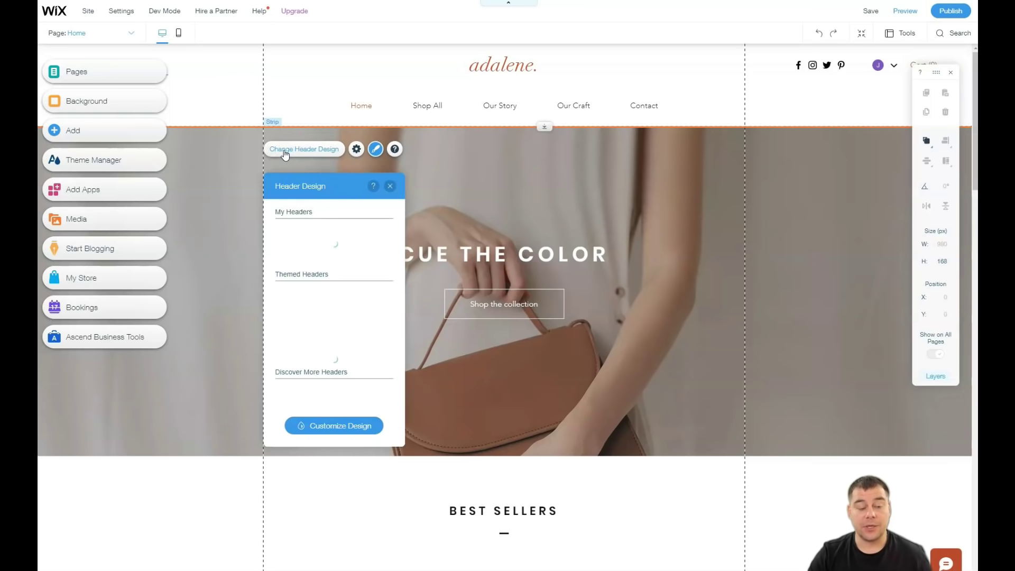
click(355, 240)
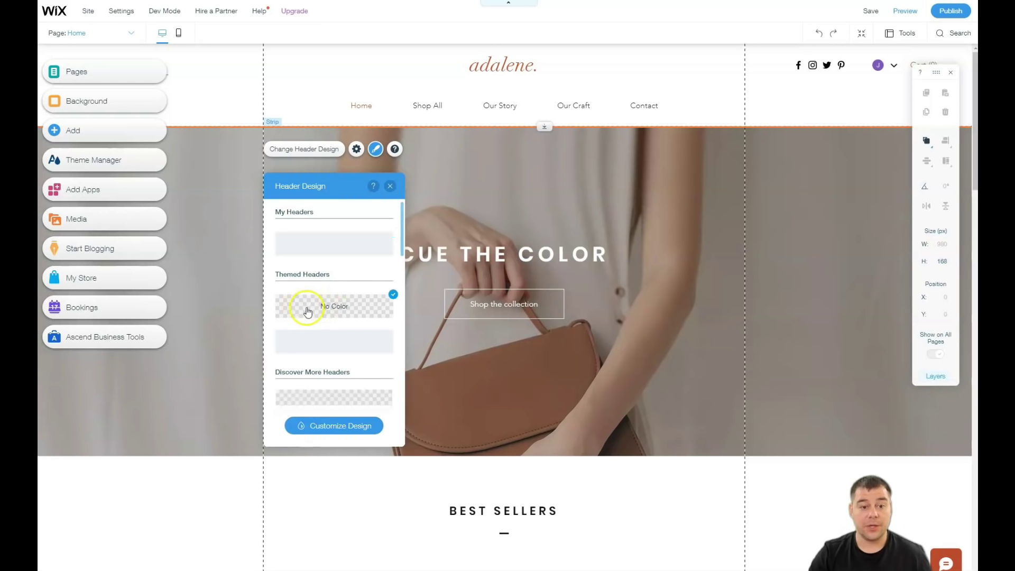
click(313, 249)
scroll(319, 370, down, 3)
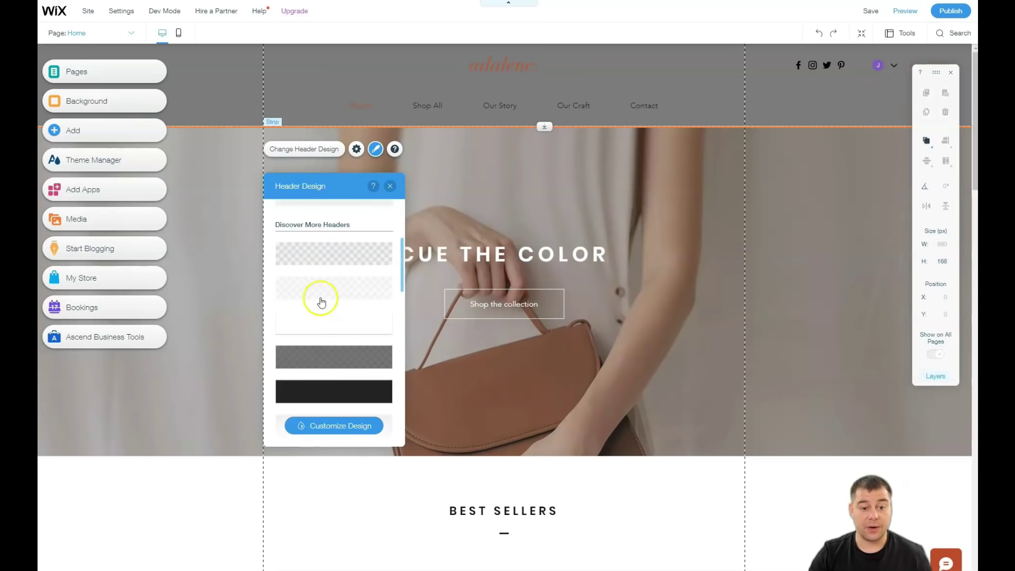
click(322, 353)
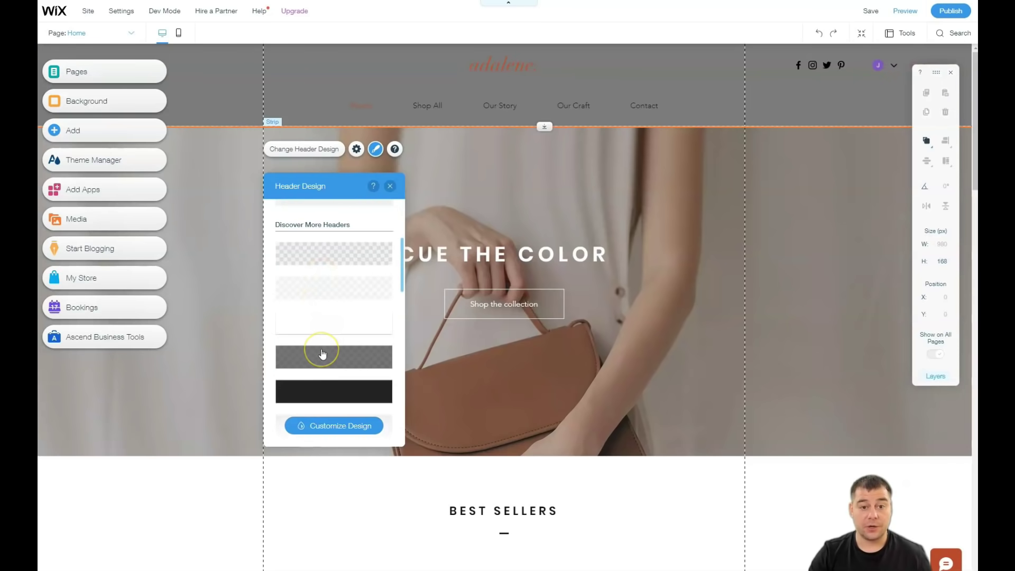
click(391, 187)
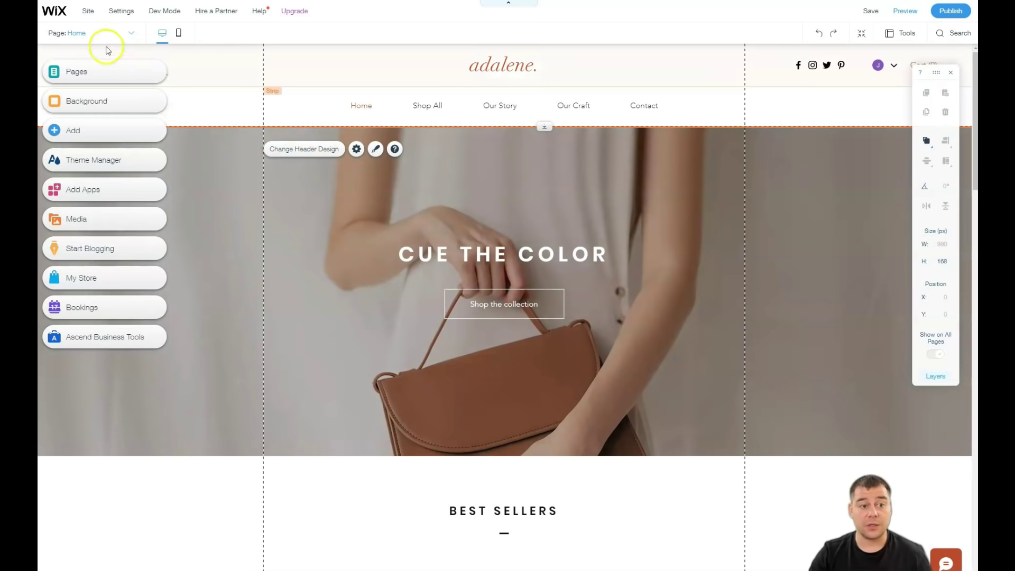
click(53, 77)
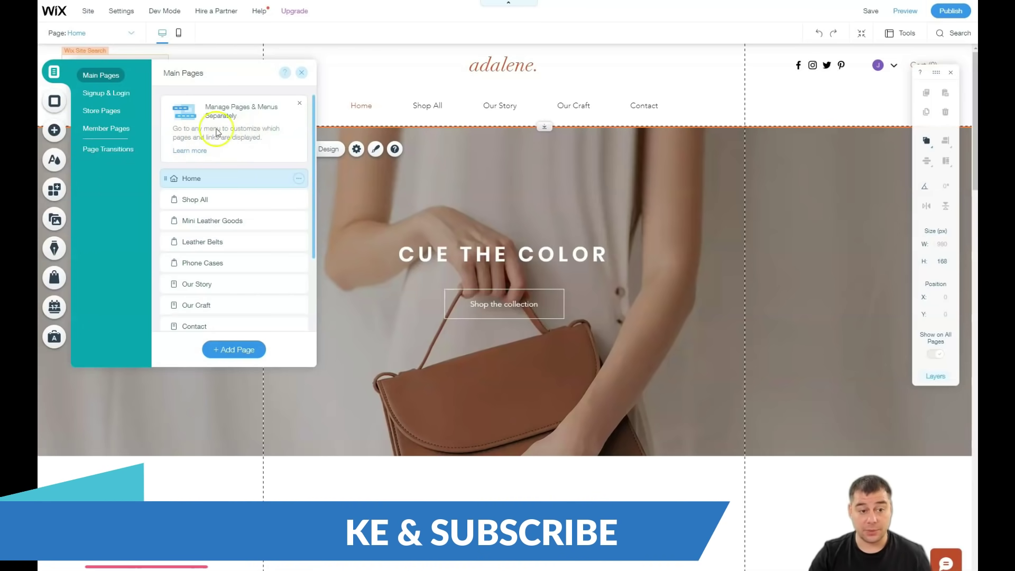
click(299, 107)
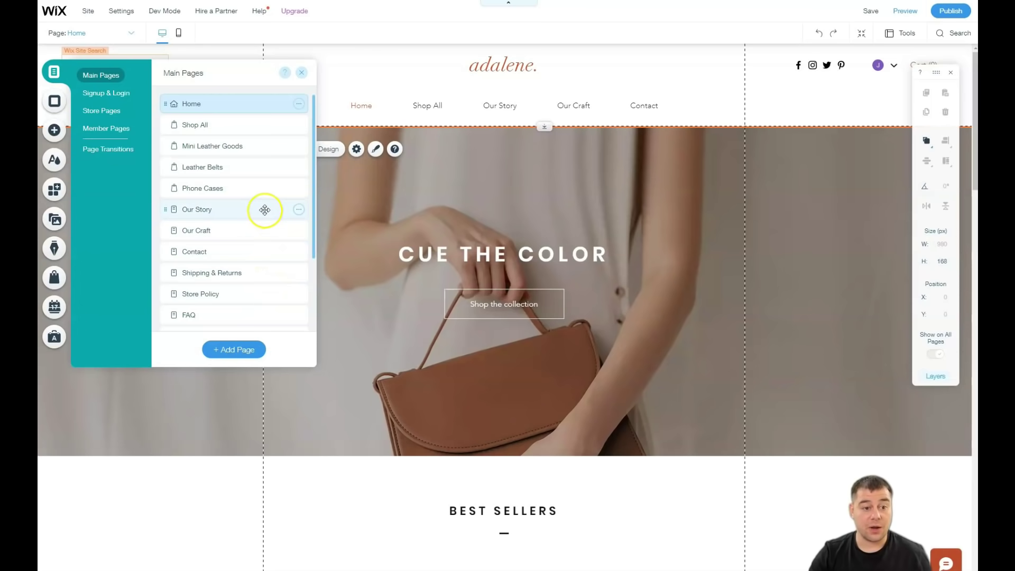
click(298, 210)
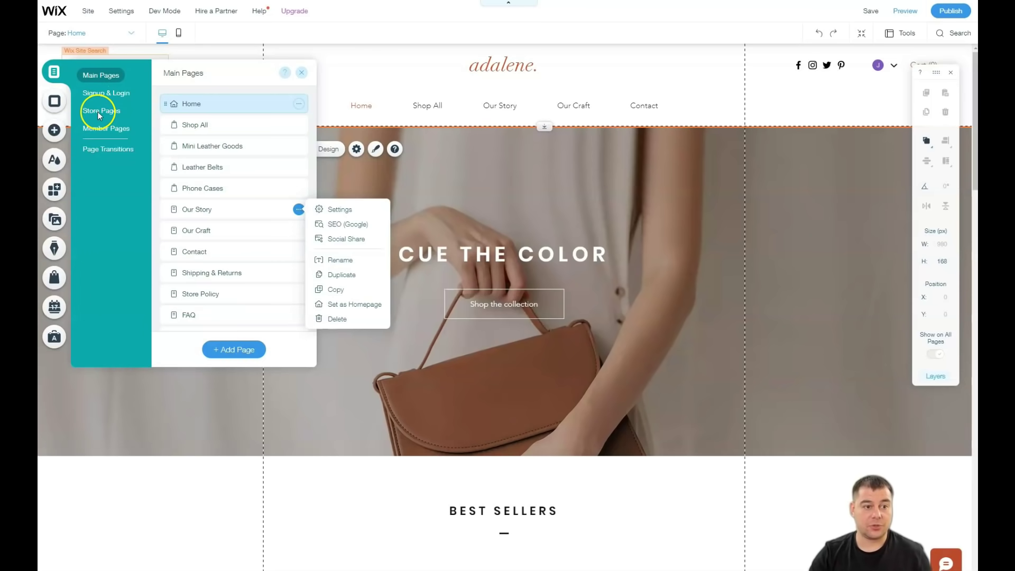
click(102, 149)
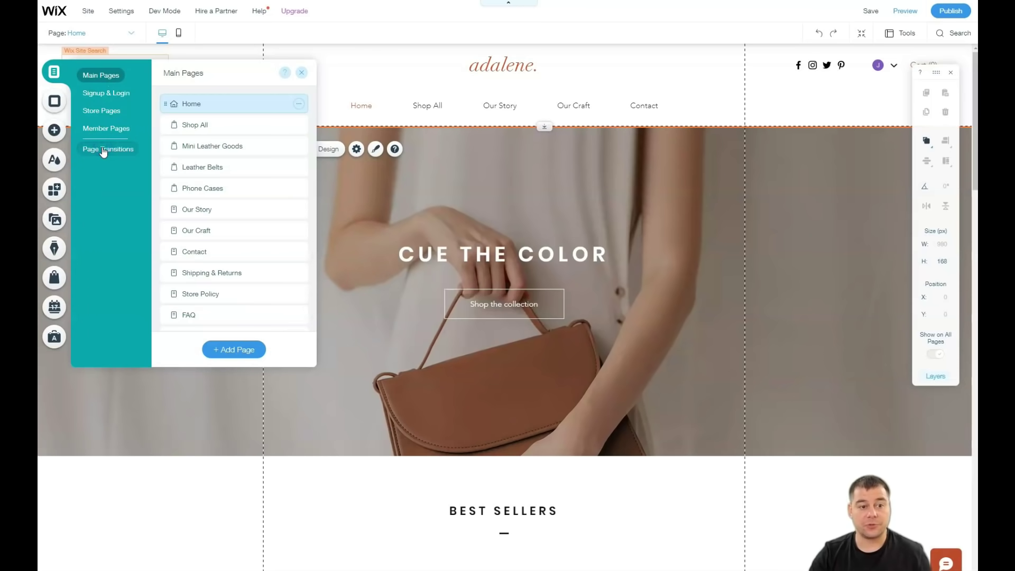
click(103, 149)
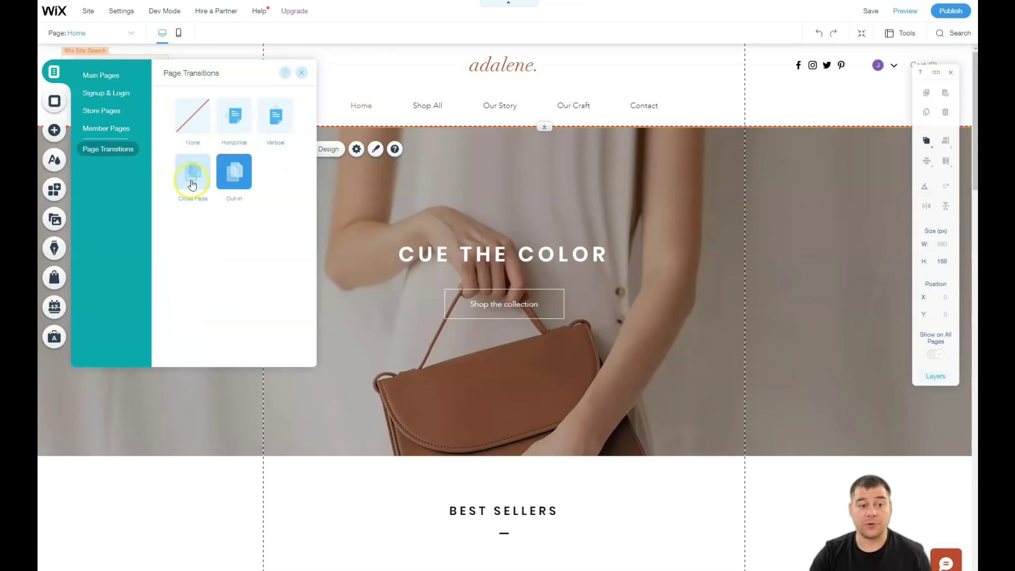
click(301, 72)
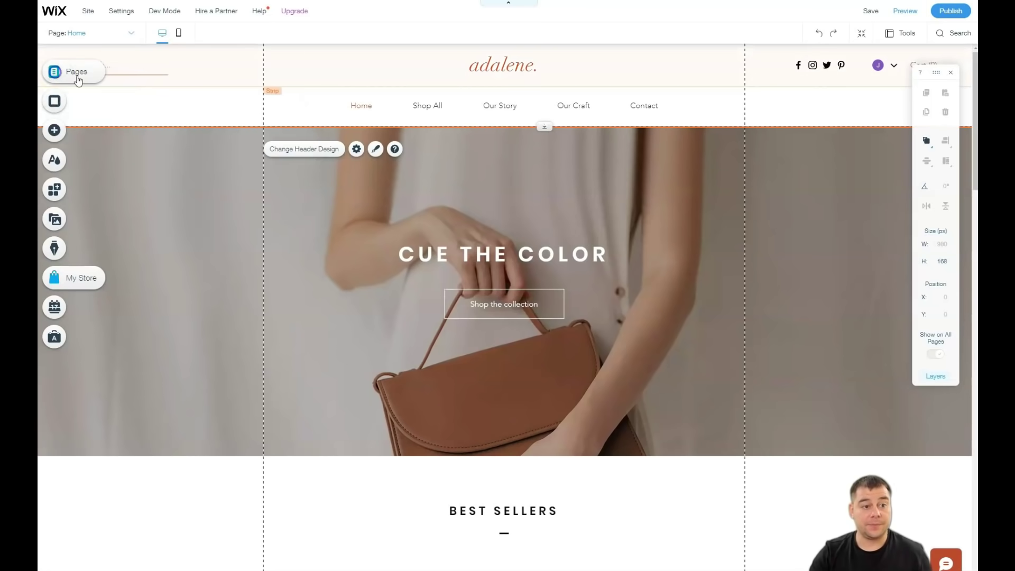
Open the Home page's settings on the Layouts tab.
click(76, 73)
mouse_move(299, 104)
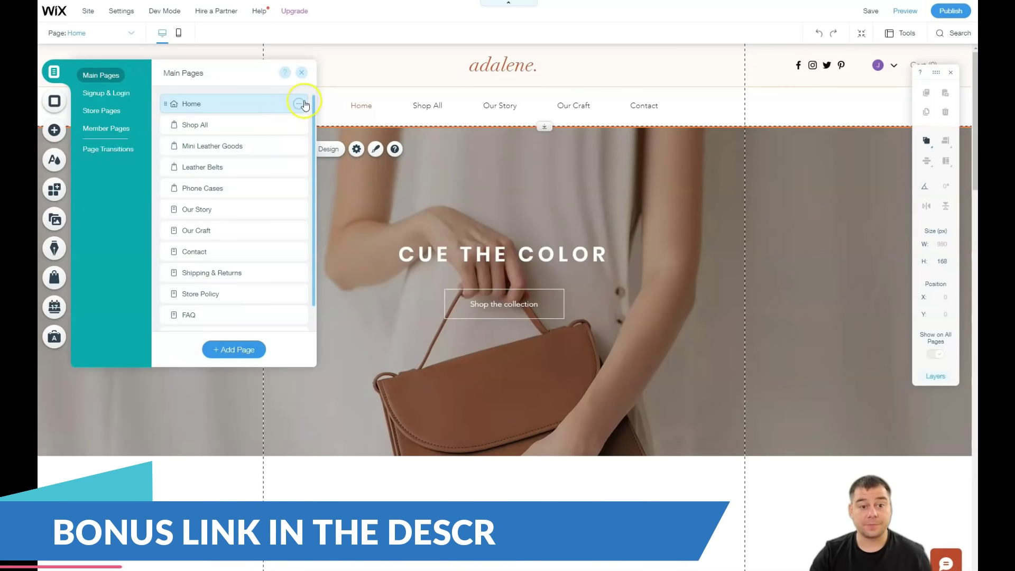
click(299, 104)
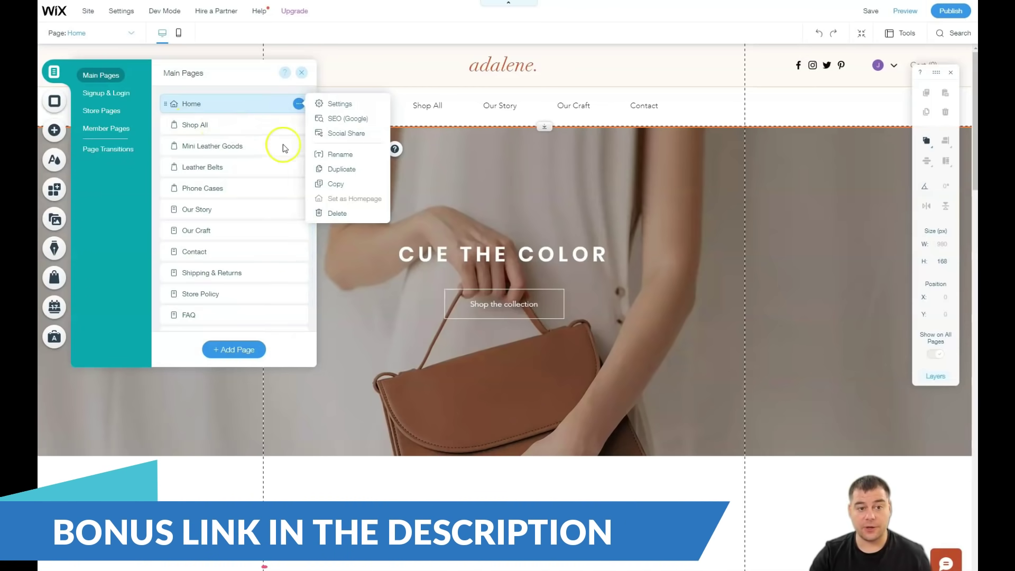
click(337, 107)
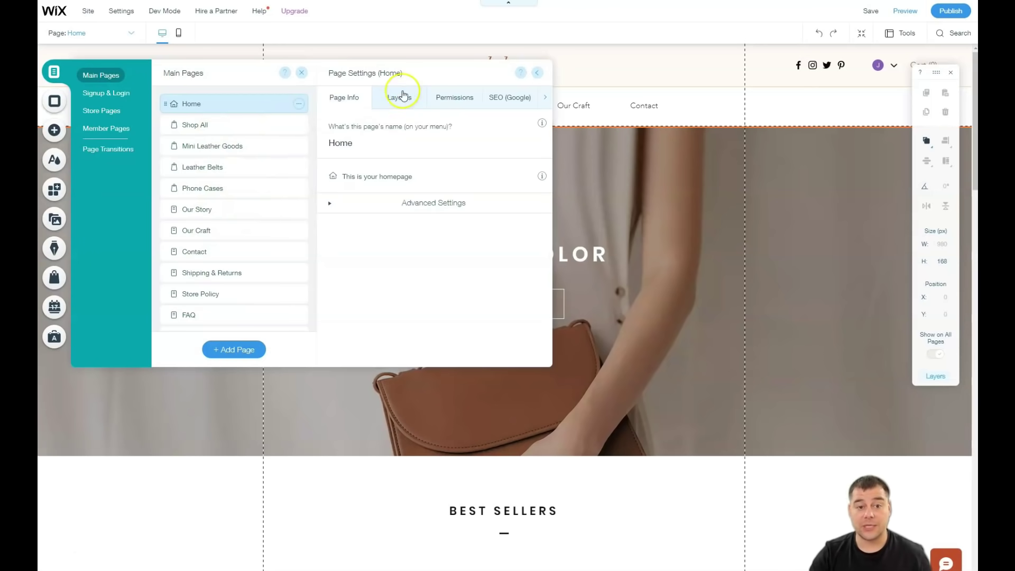
click(406, 100)
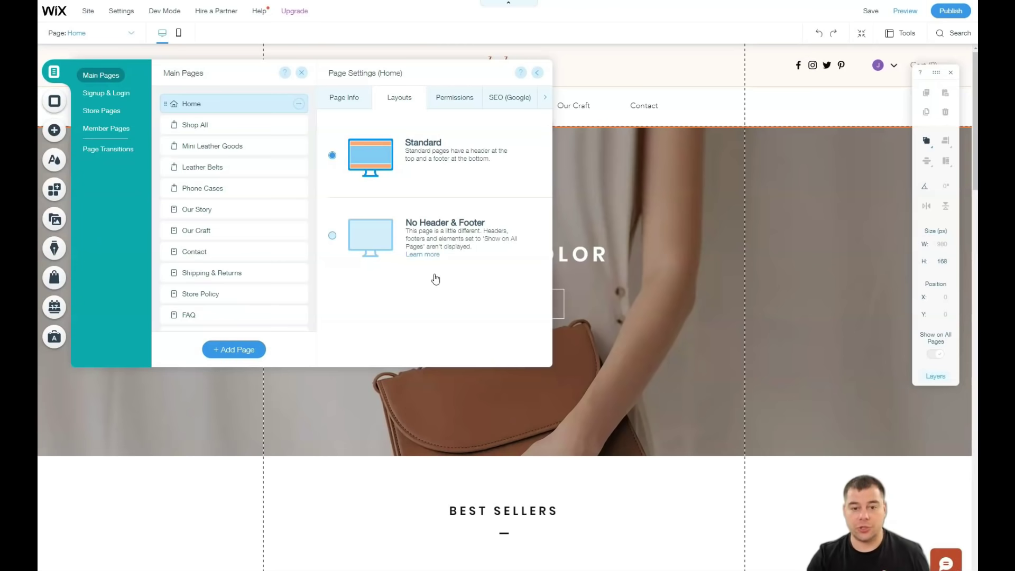
Show the Home page's Permissions, viewable by Everyone.
click(436, 258)
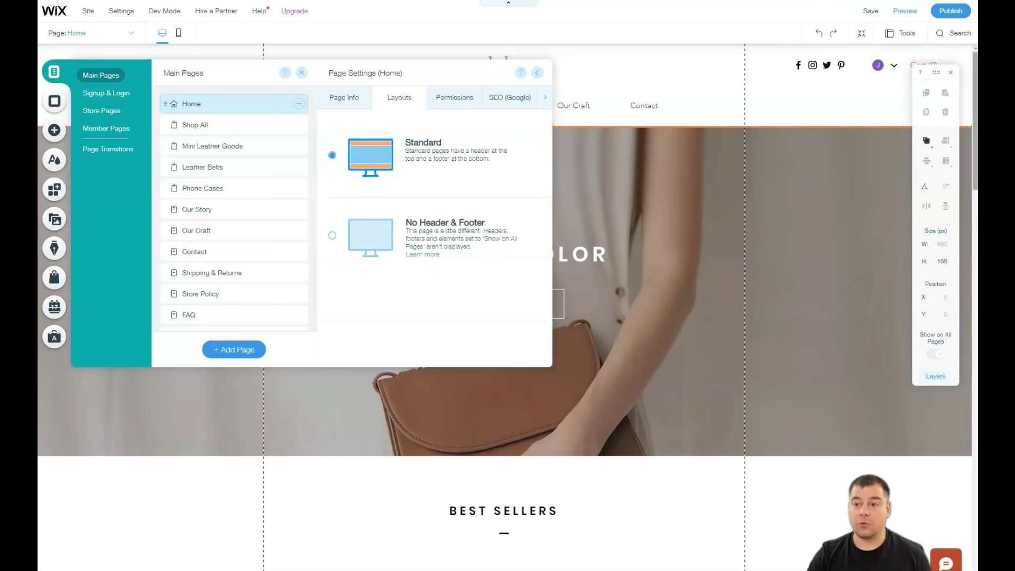
click(951, 72)
click(453, 111)
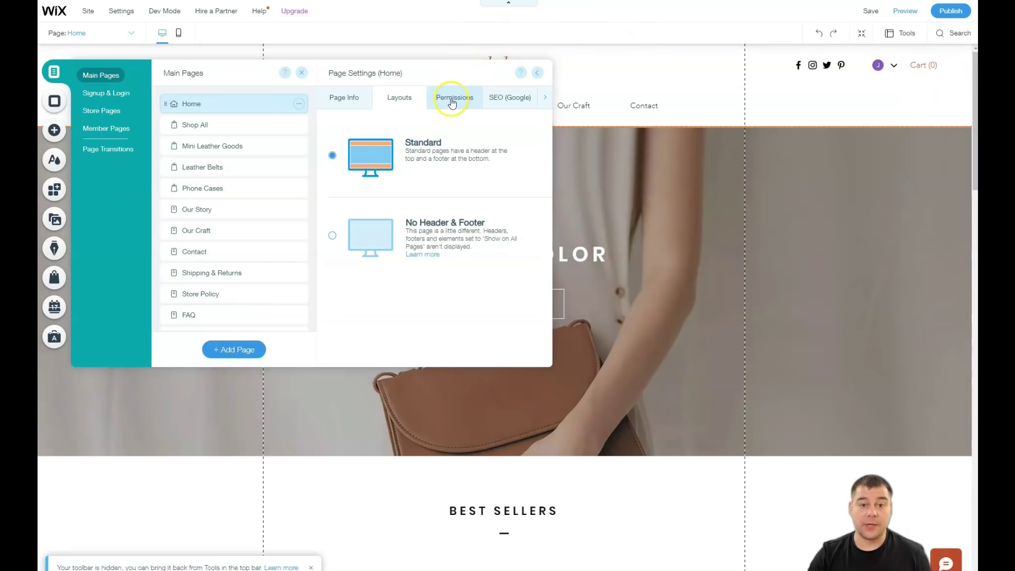
click(453, 108)
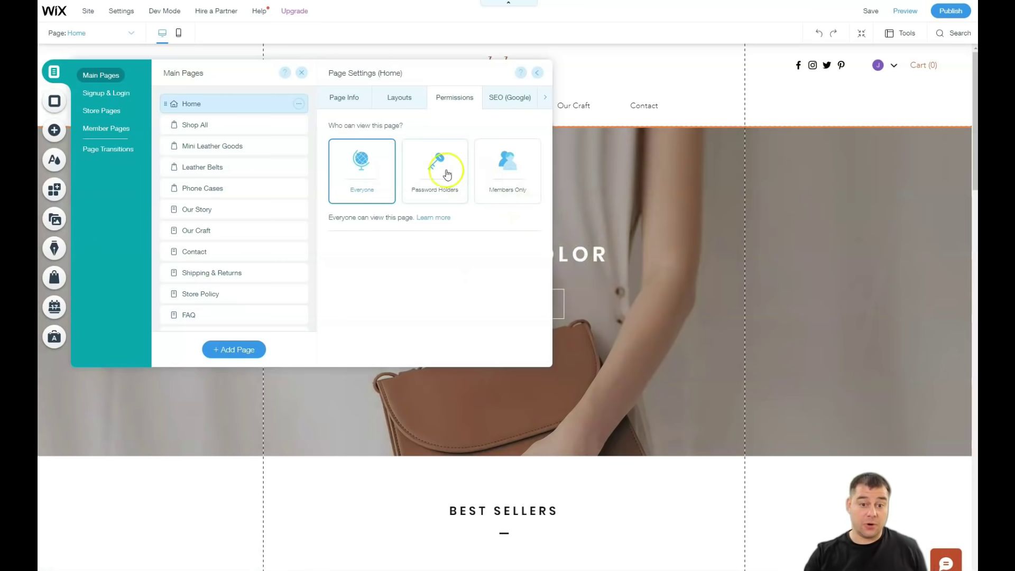
Review the Home page's SEO (Google) settings, then show its Social Share tab.
click(504, 104)
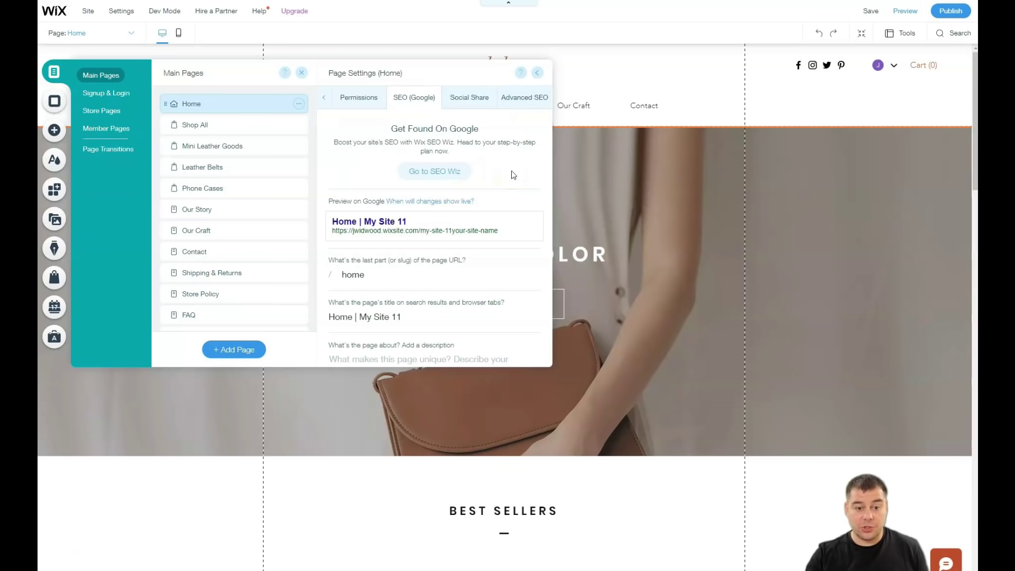
scroll(496, 245, down, 2)
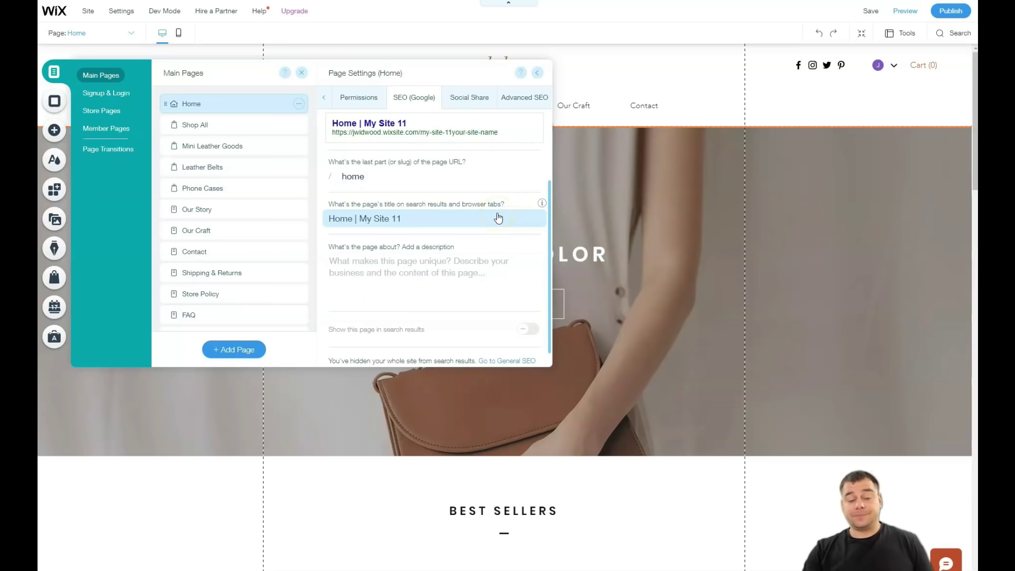
scroll(498, 218, down, 1)
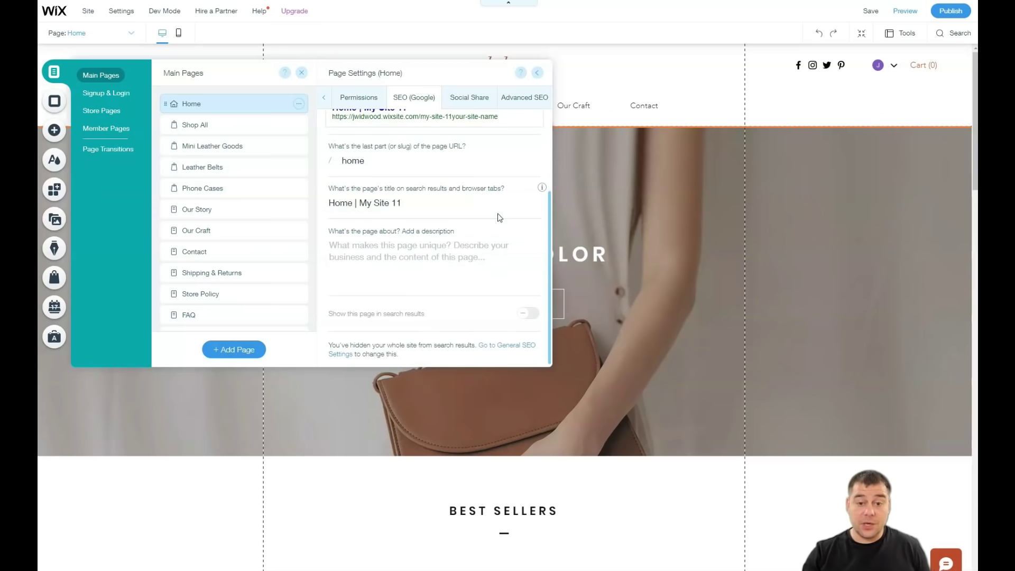
scroll(499, 218, up, 5)
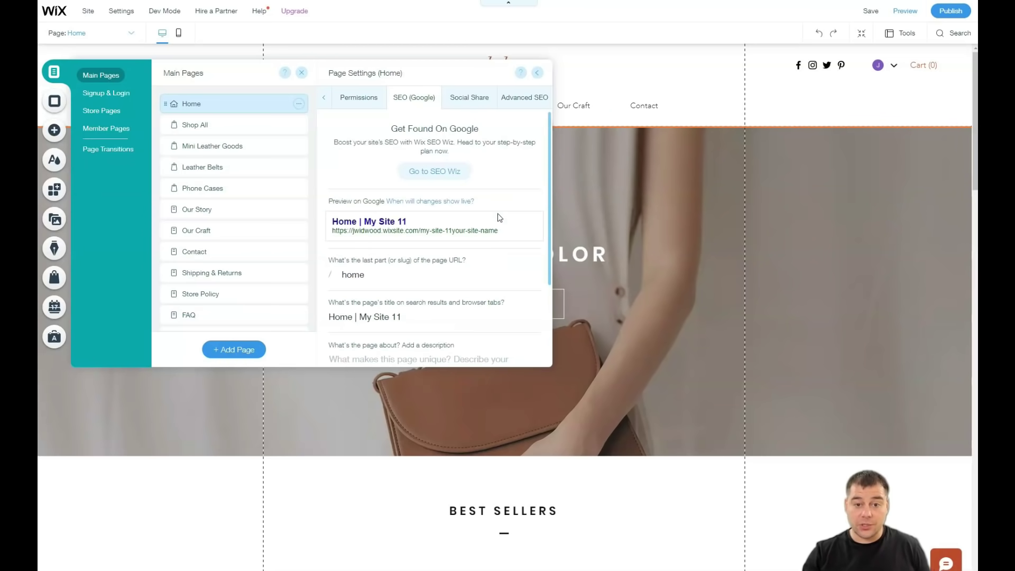
click(466, 101)
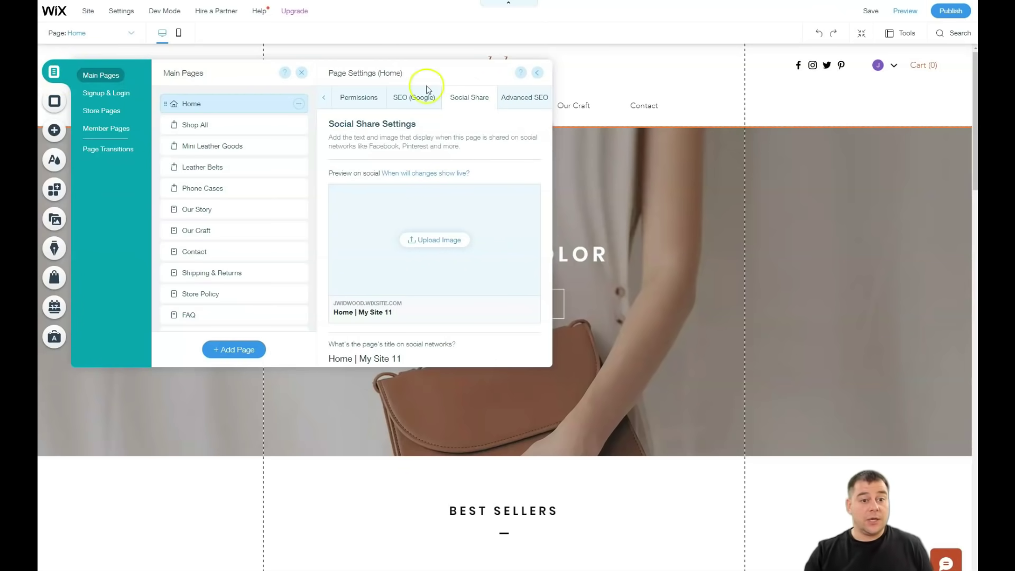
Close the Home page settings and the Pages panel.
click(538, 73)
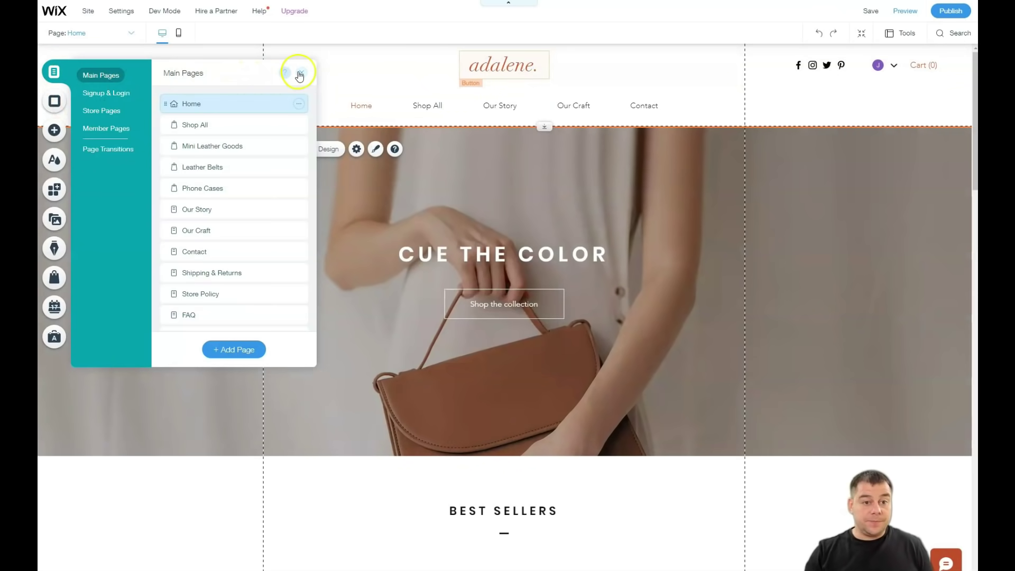
click(301, 72)
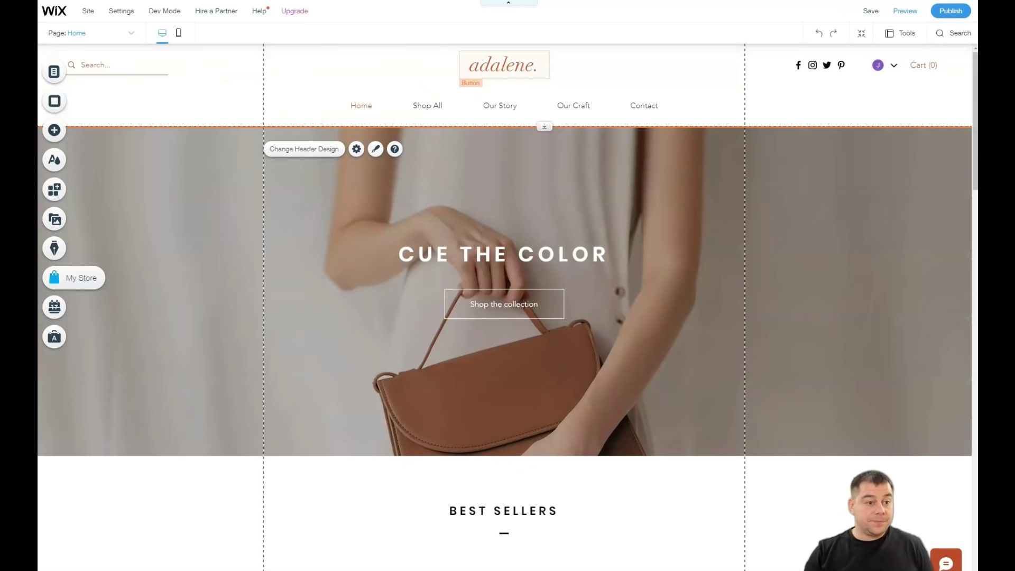
click(55, 102)
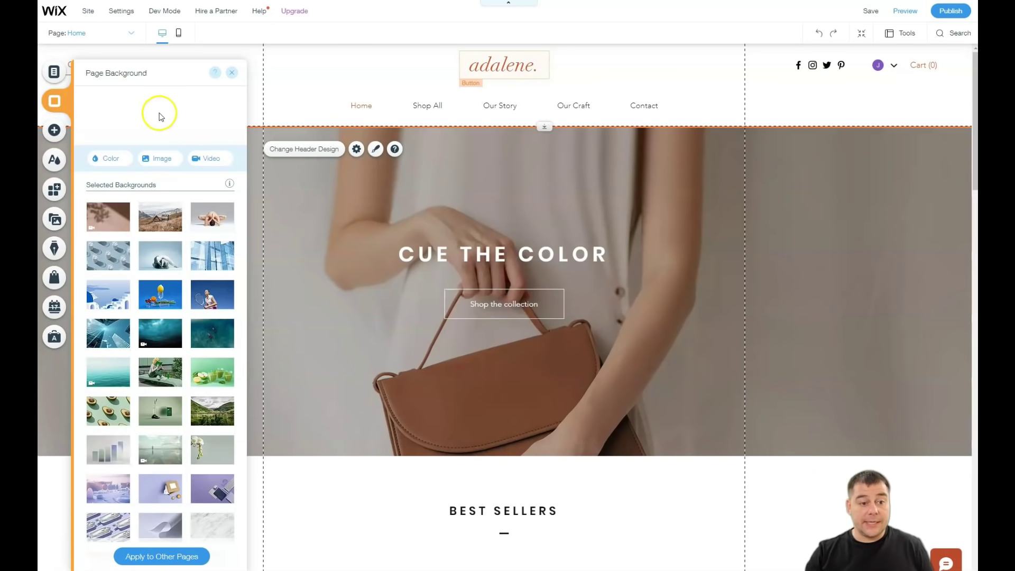
Set the Yoga at Home image as the Home page background.
mouse_move(210, 217)
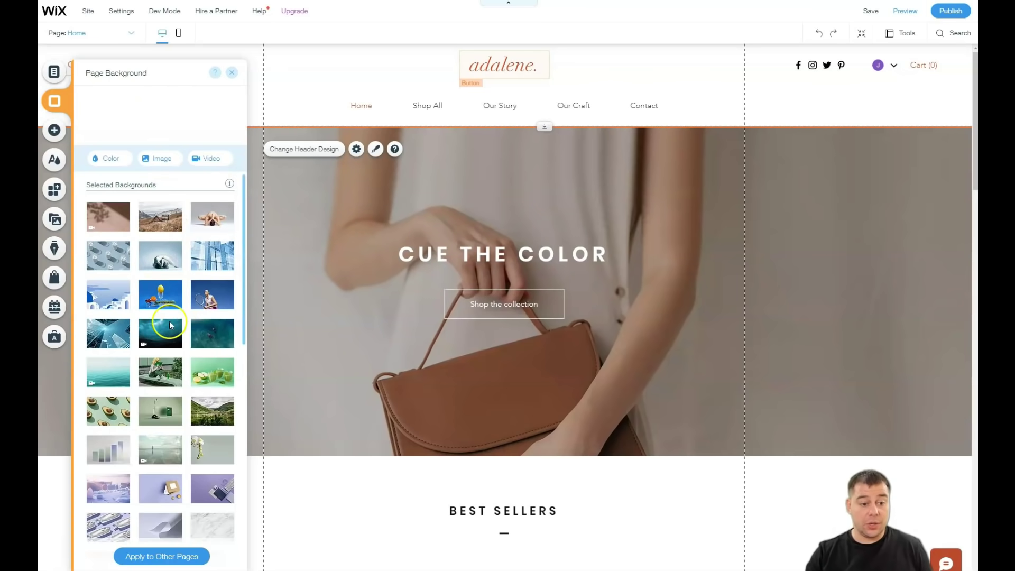
scroll(176, 271, down, 10)
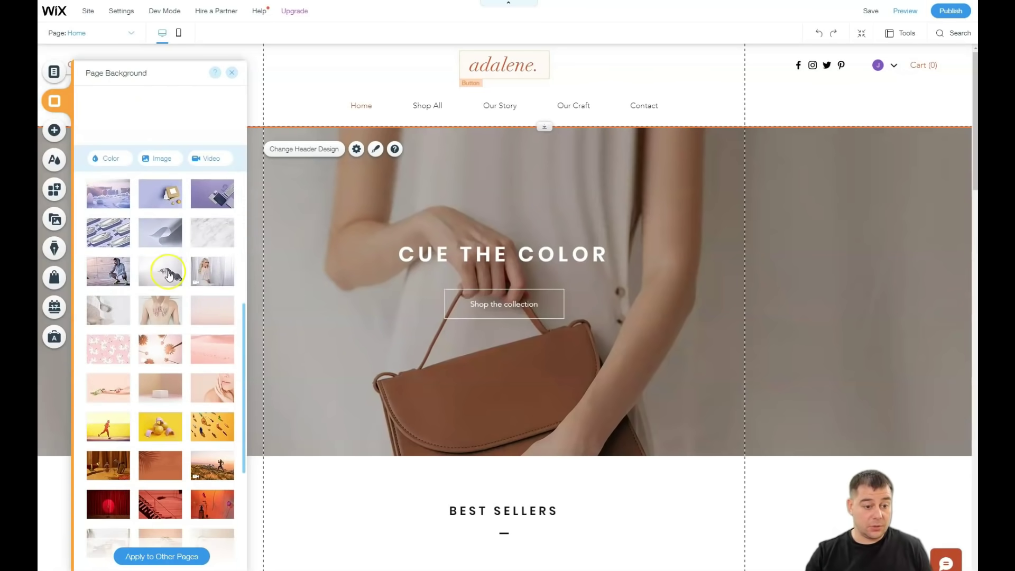
mouse_move(169, 275)
scroll(169, 275, down, 1)
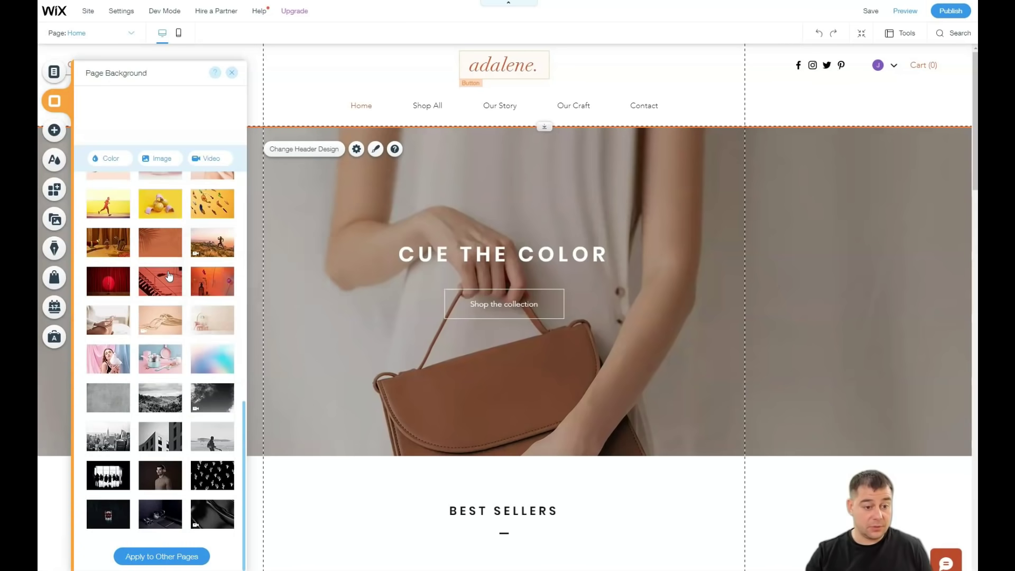
mouse_move(115, 323)
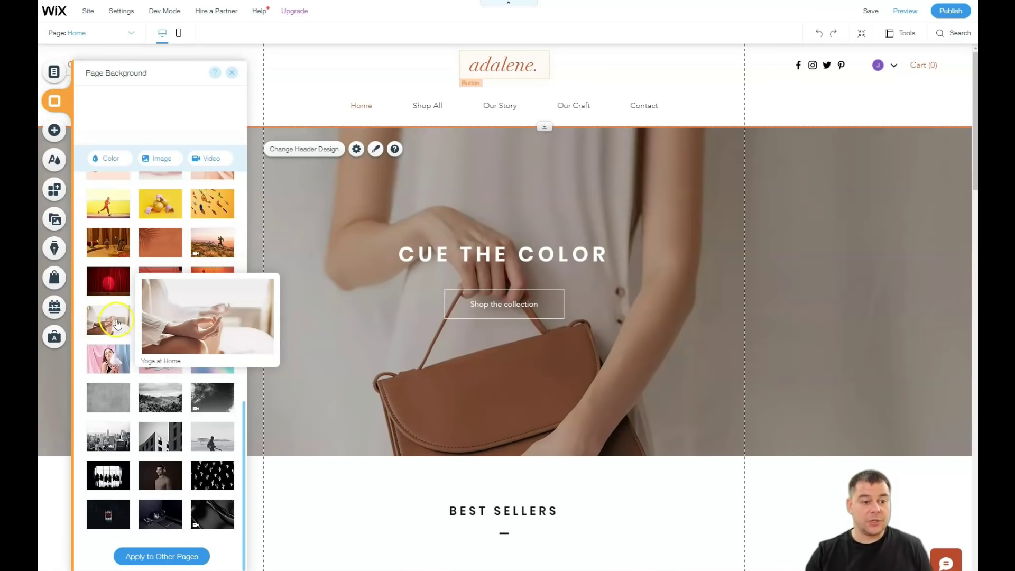
click(114, 323)
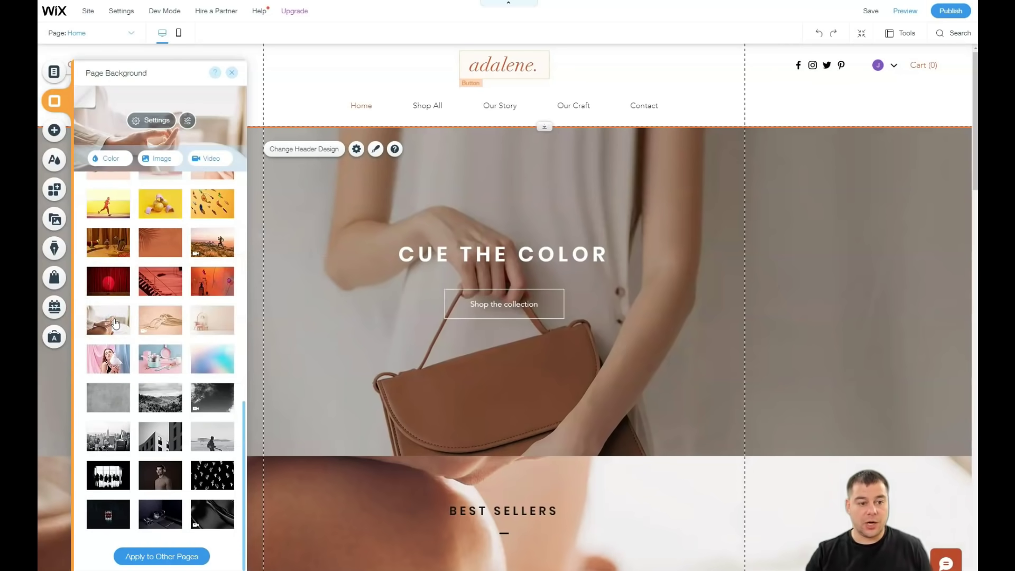
scroll(480, 285, down, 1)
scroll(498, 312, down, 7)
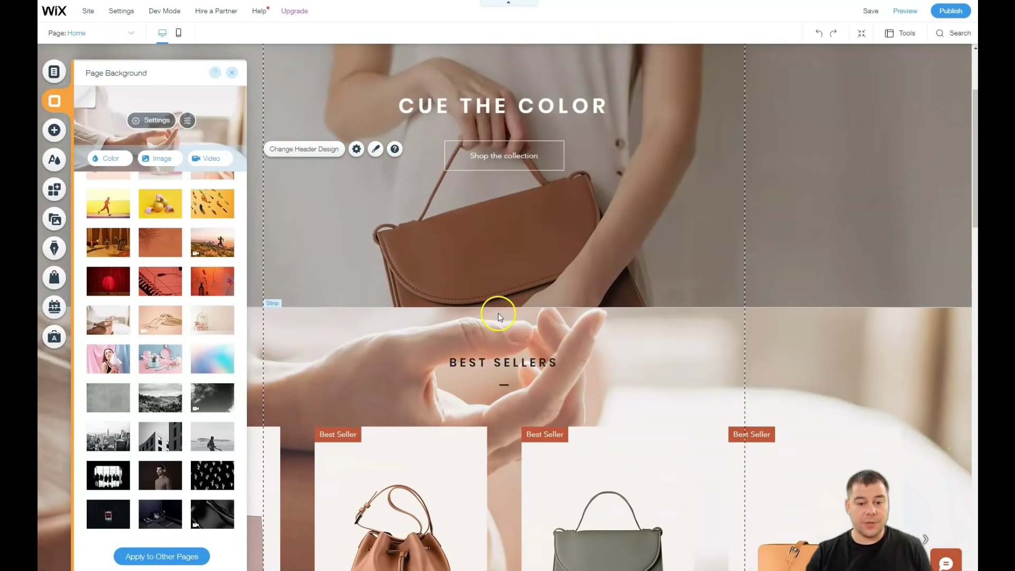
scroll(499, 310, down, 3)
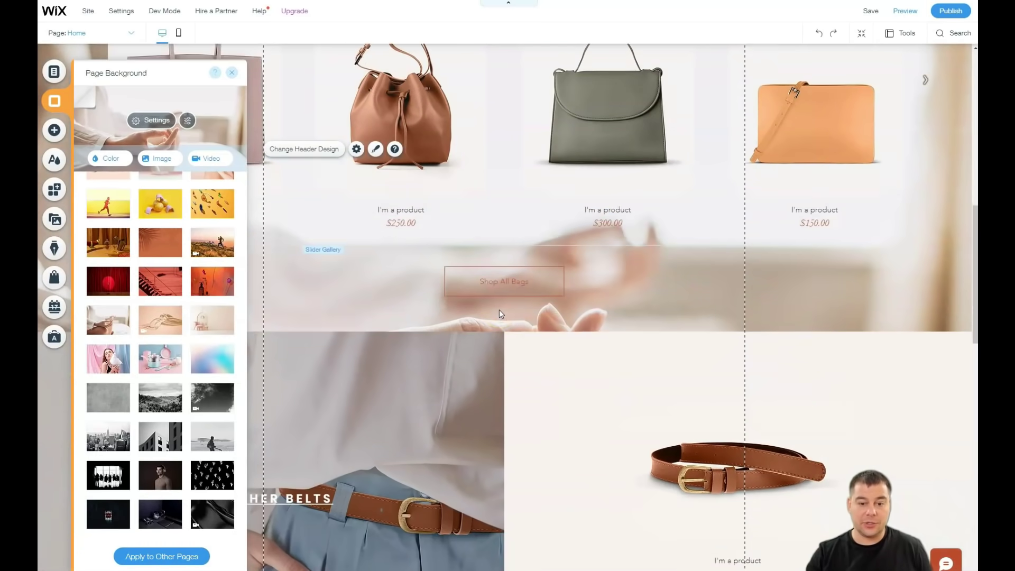
scroll(499, 310, up, 5)
scroll(499, 310, up, 3)
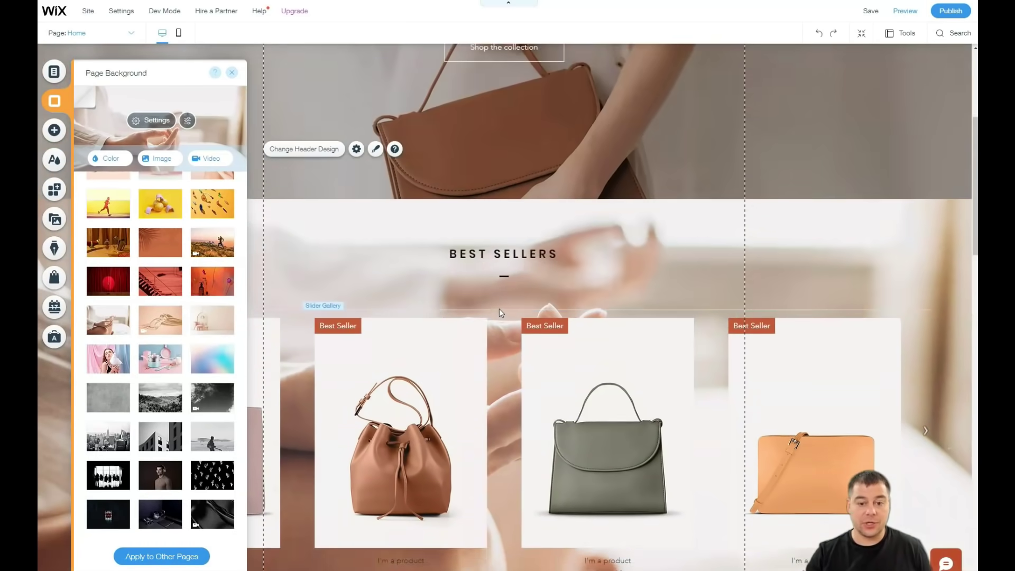
Fade the background image to about 30% opacity over a dark grey backing colour.
click(140, 120)
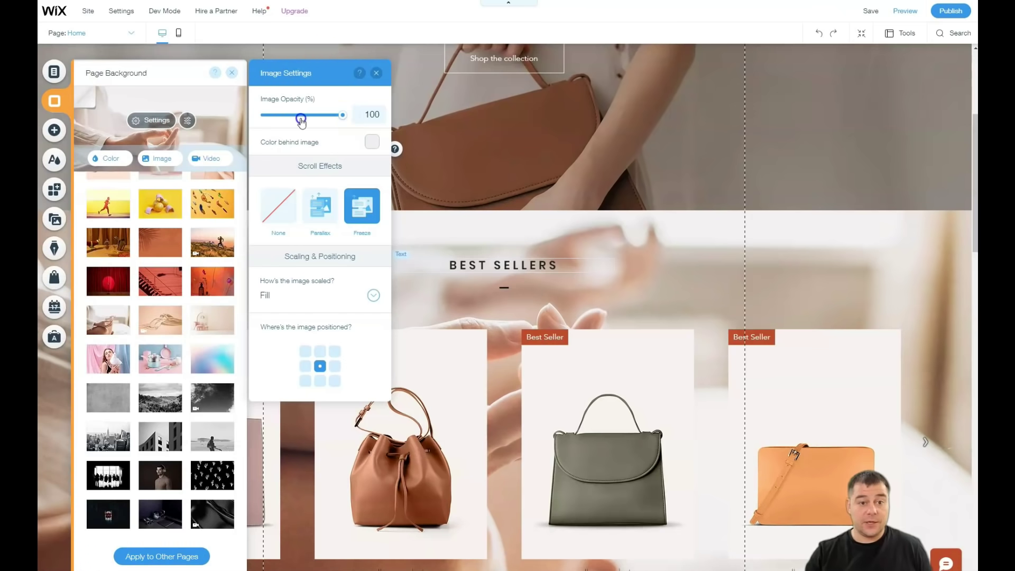
drag(294, 118, 290, 118)
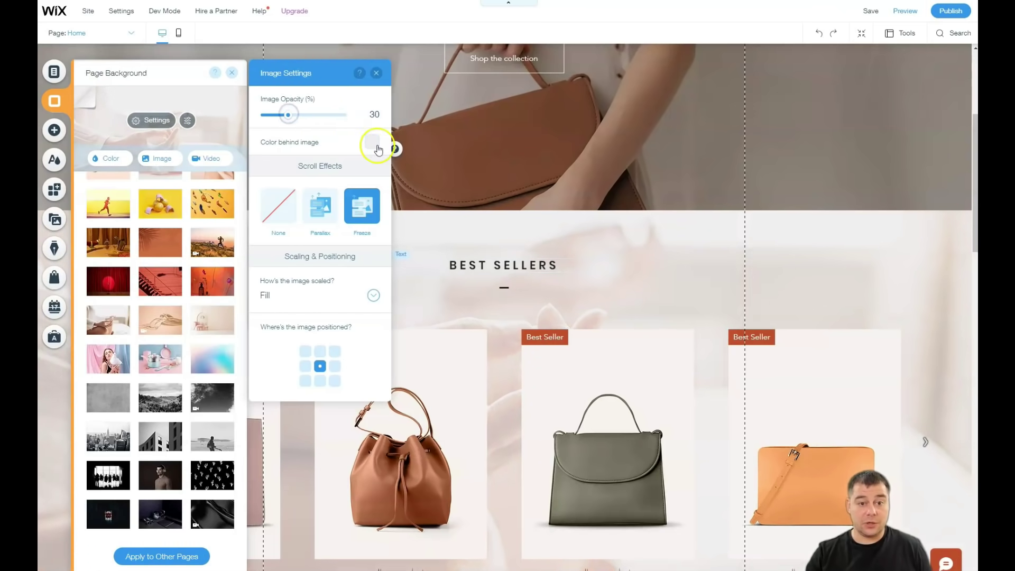
click(372, 143)
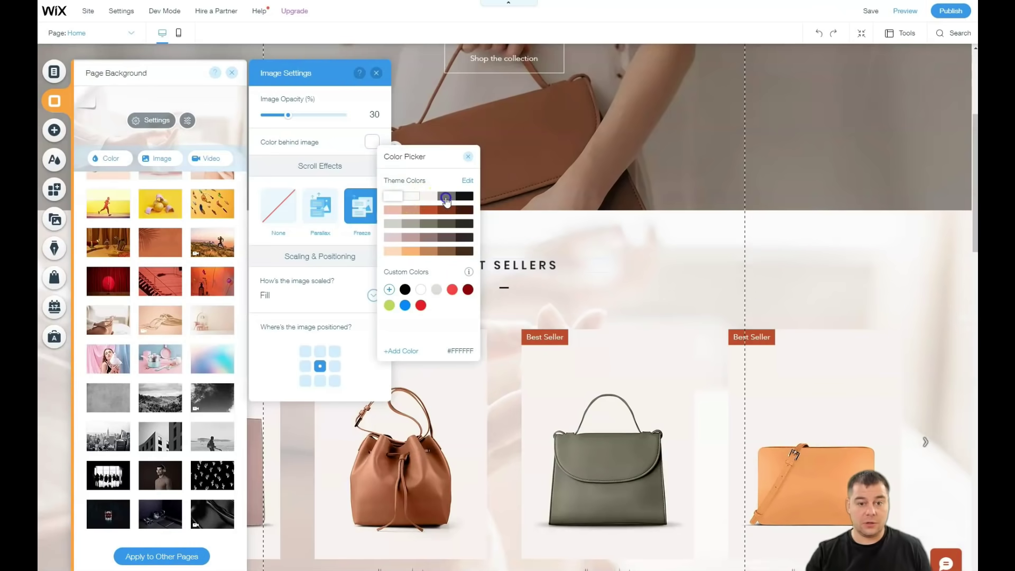
click(445, 199)
click(376, 93)
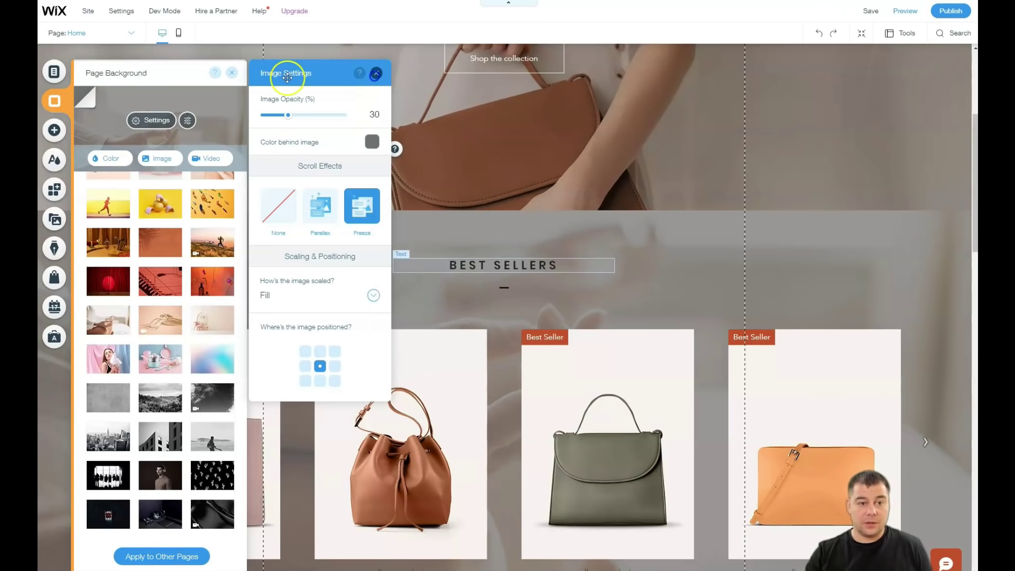
click(376, 72)
scroll(475, 262, down, 4)
scroll(476, 262, down, 3)
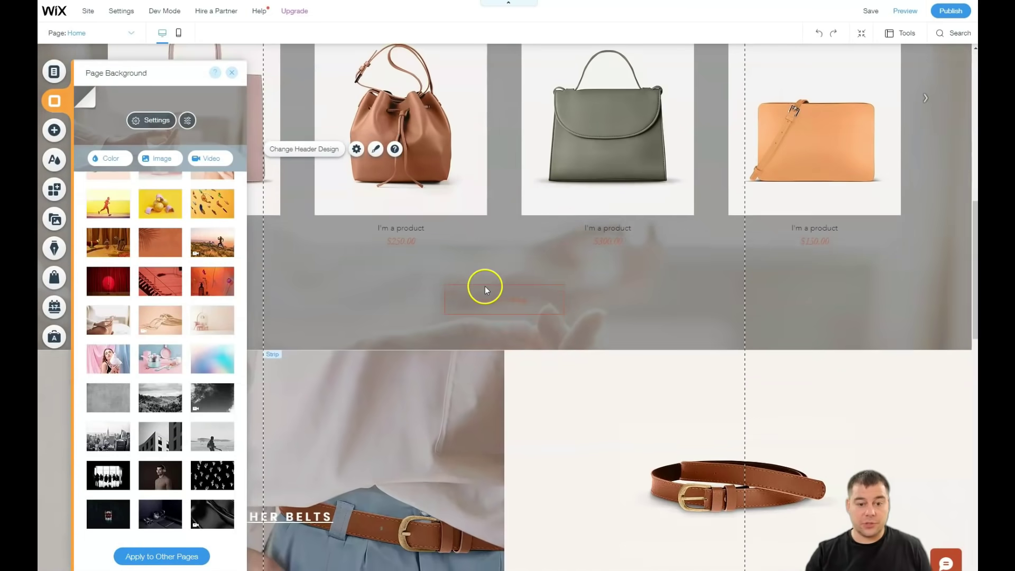
scroll(482, 285, up, 5)
scroll(519, 285, up, 3)
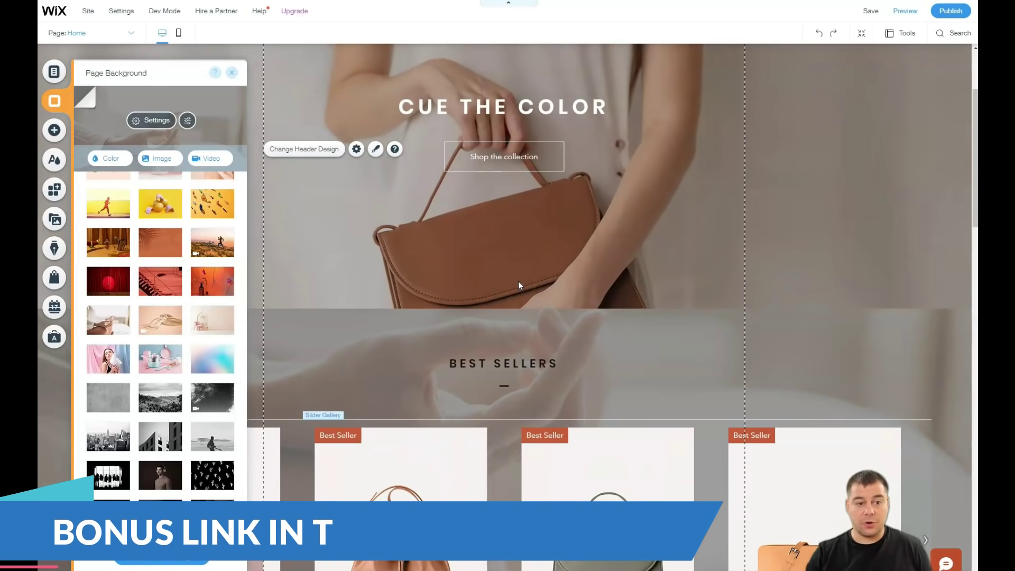
scroll(429, 280, up, 2)
scroll(431, 335, down, 2)
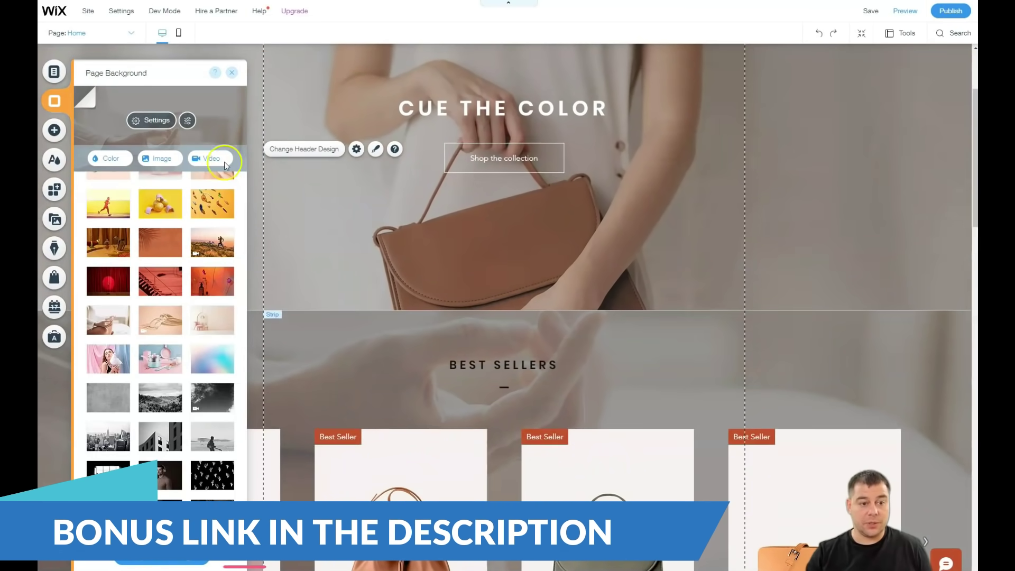
Switch the backing colour to a lighter grey #A6A499 and lower image opacity to 15%.
click(150, 121)
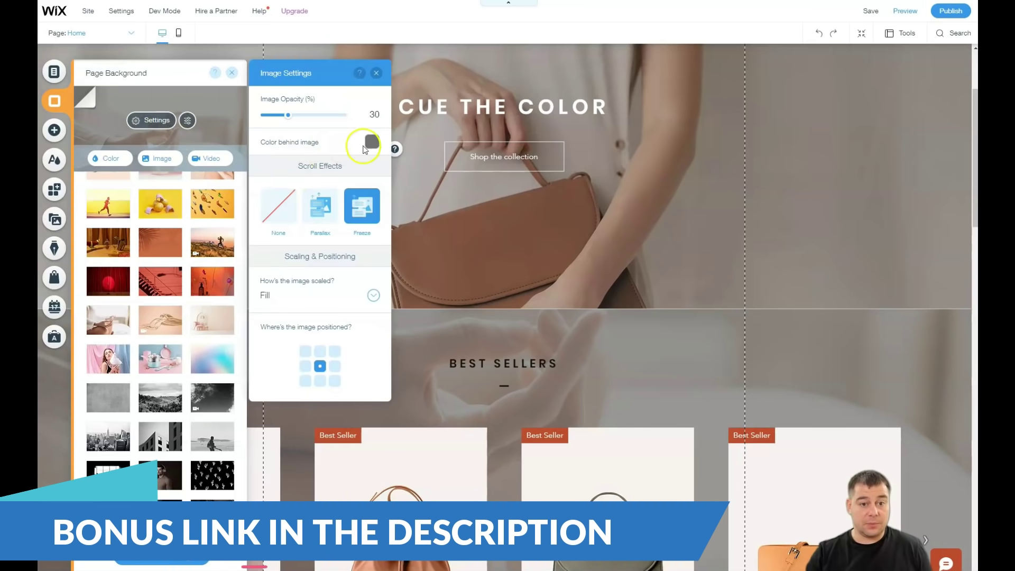
click(371, 141)
click(386, 195)
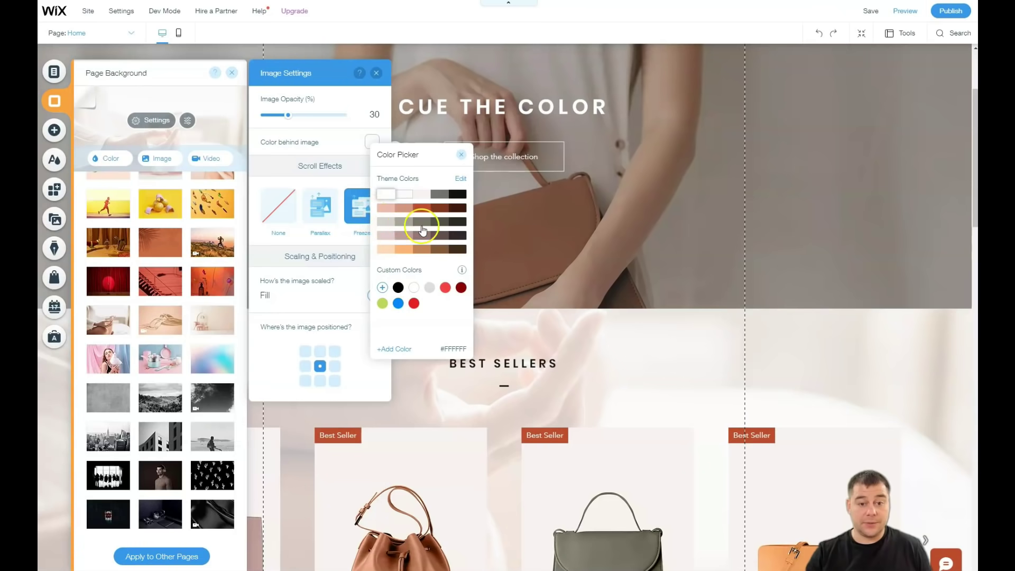
click(407, 225)
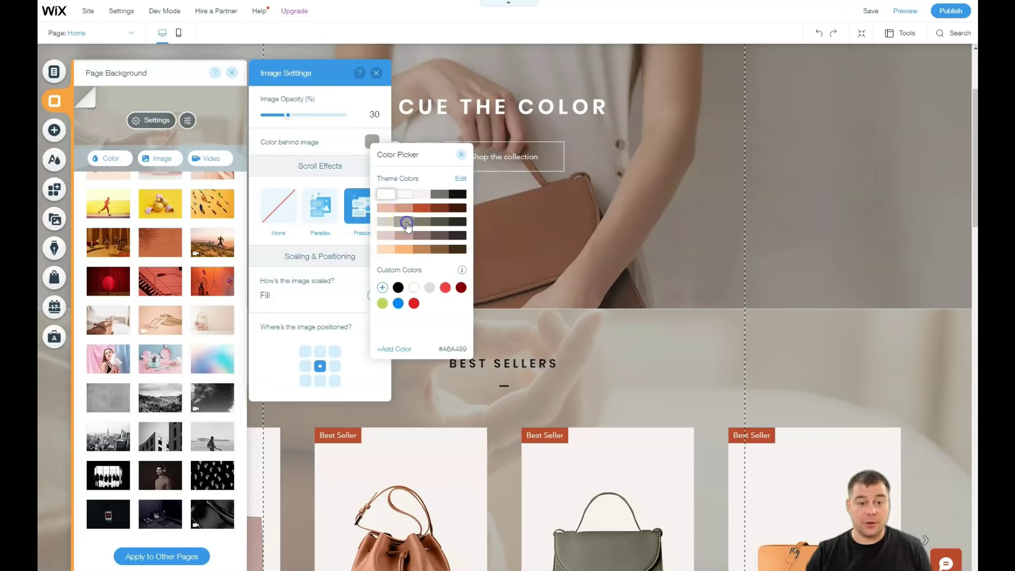
click(292, 116)
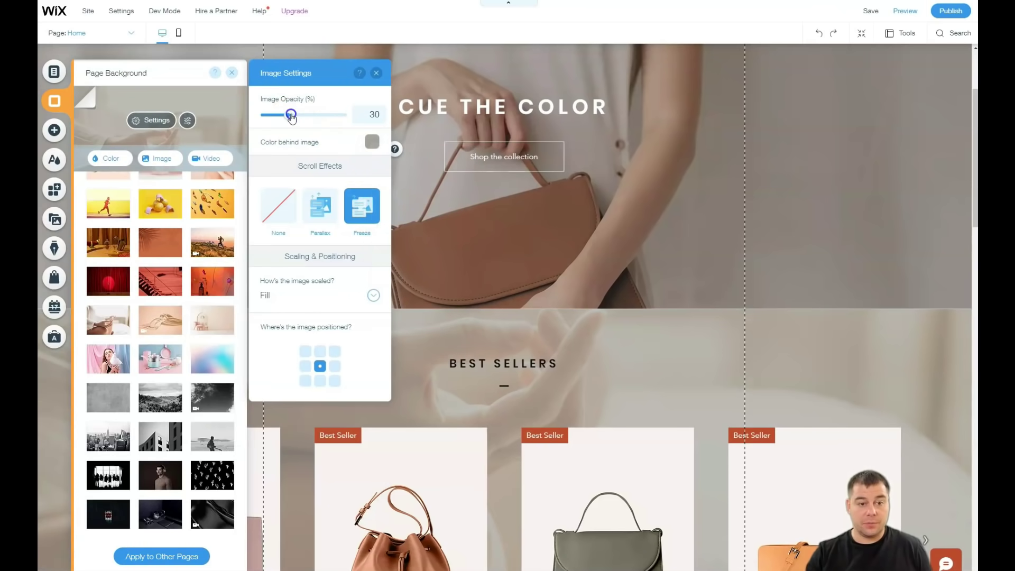
drag(310, 121, 281, 118)
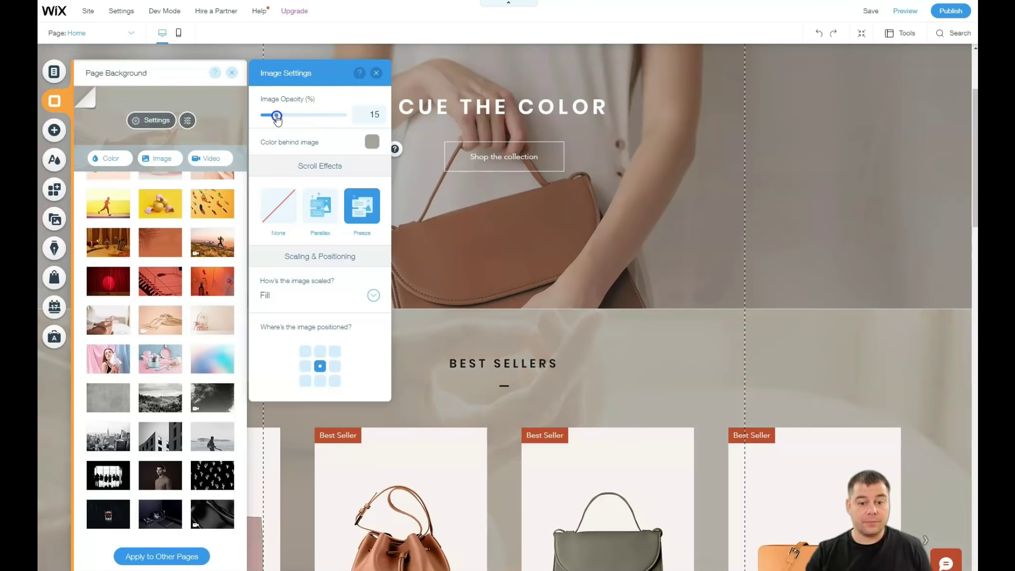
click(377, 73)
click(232, 79)
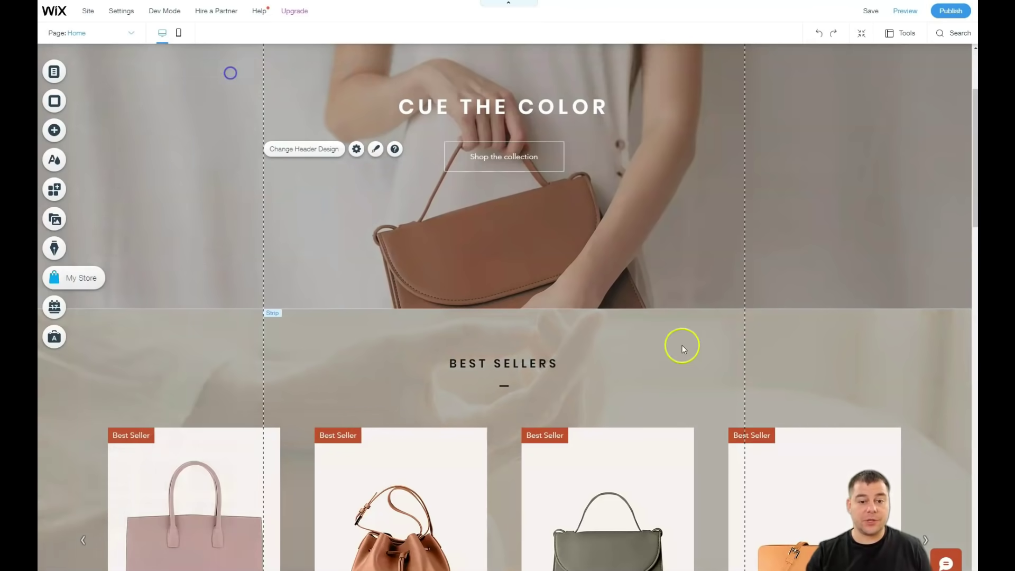
scroll(529, 392, down, 7)
scroll(503, 406, down, 15)
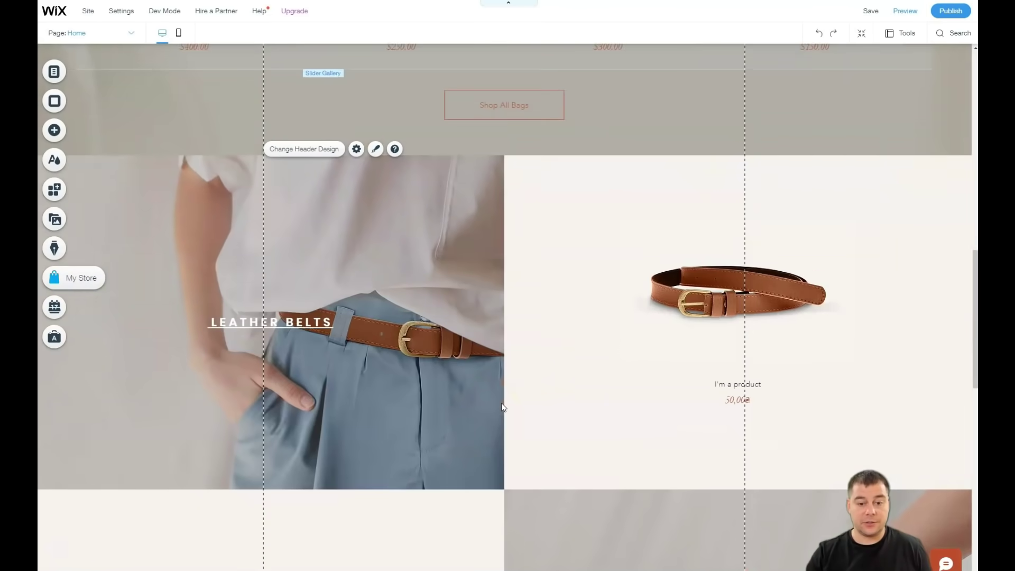
scroll(501, 403, down, 4)
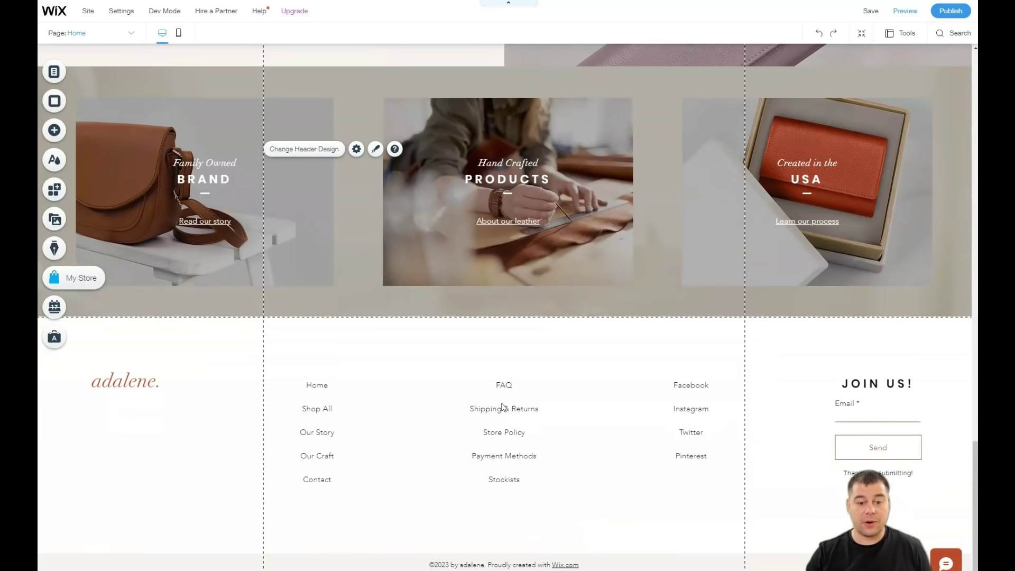
scroll(502, 401, up, 10)
scroll(502, 402, up, 10)
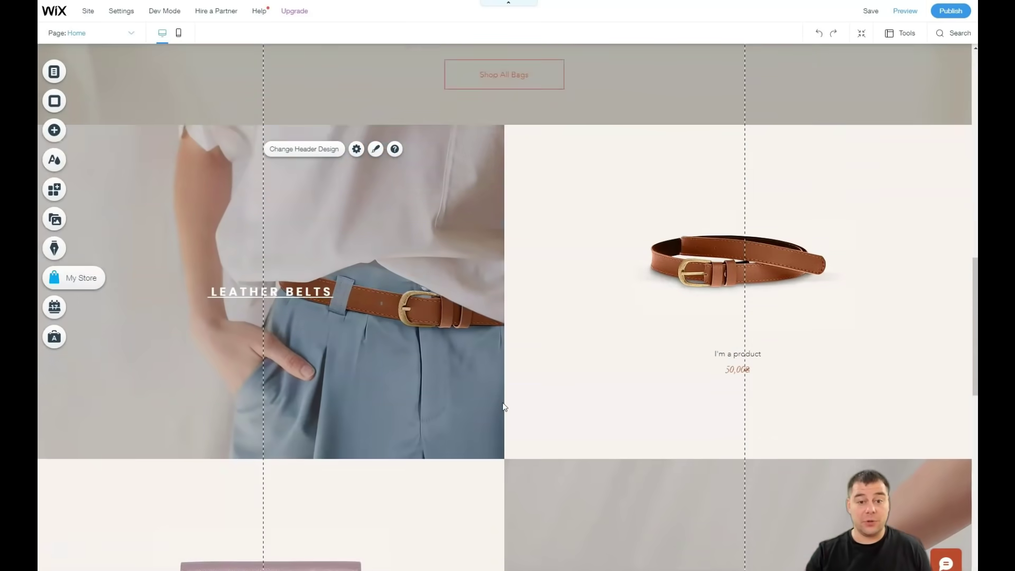
scroll(501, 405, up, 1)
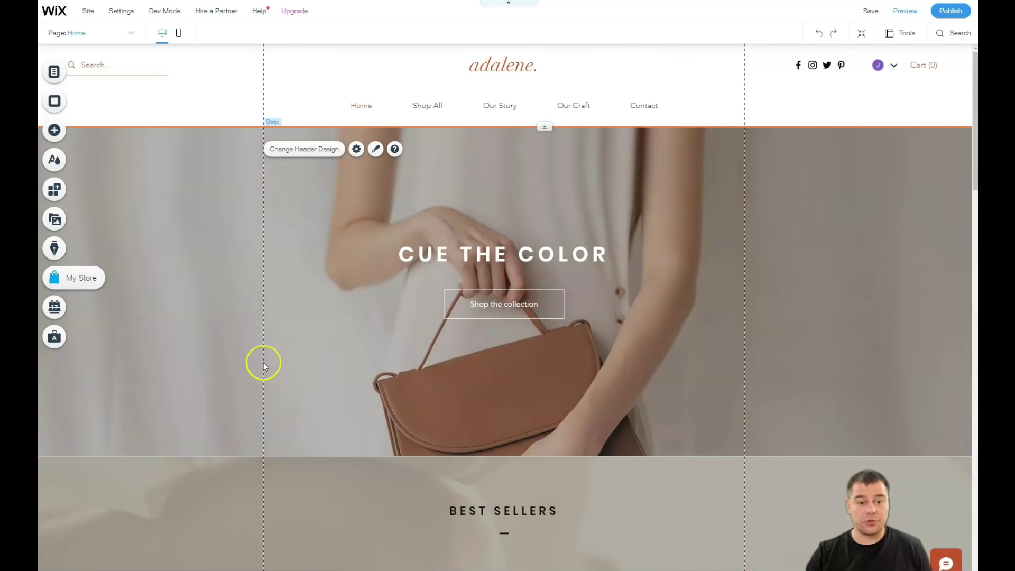
click(230, 235)
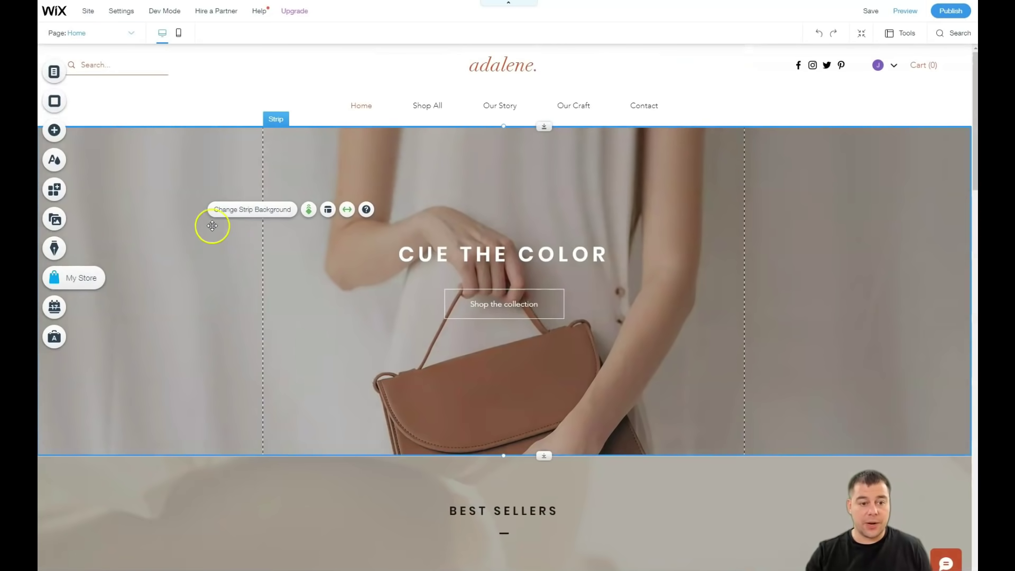
click(239, 211)
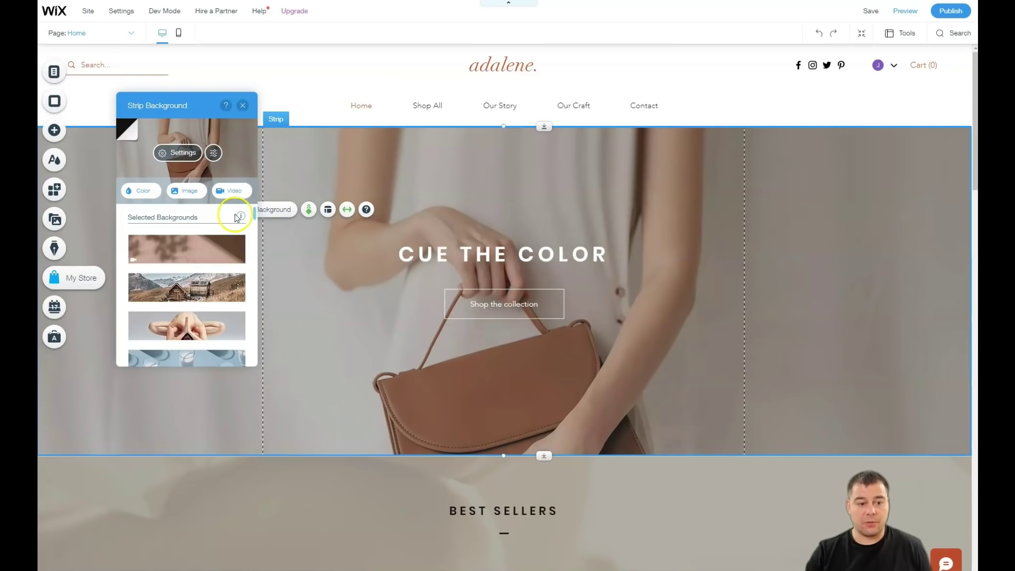
scroll(204, 283, down, 5)
scroll(190, 284, up, 5)
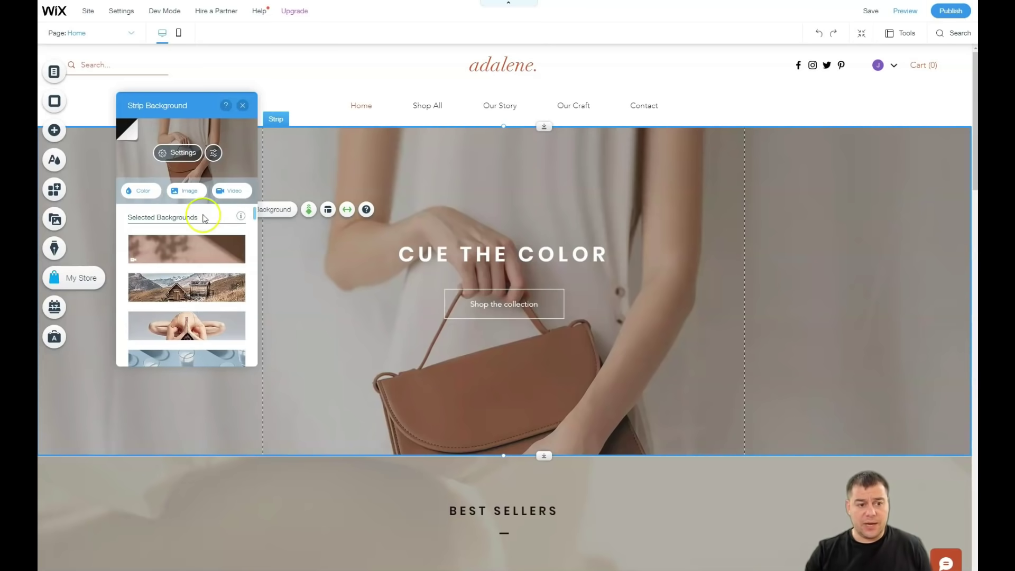
scroll(186, 280, down, 5)
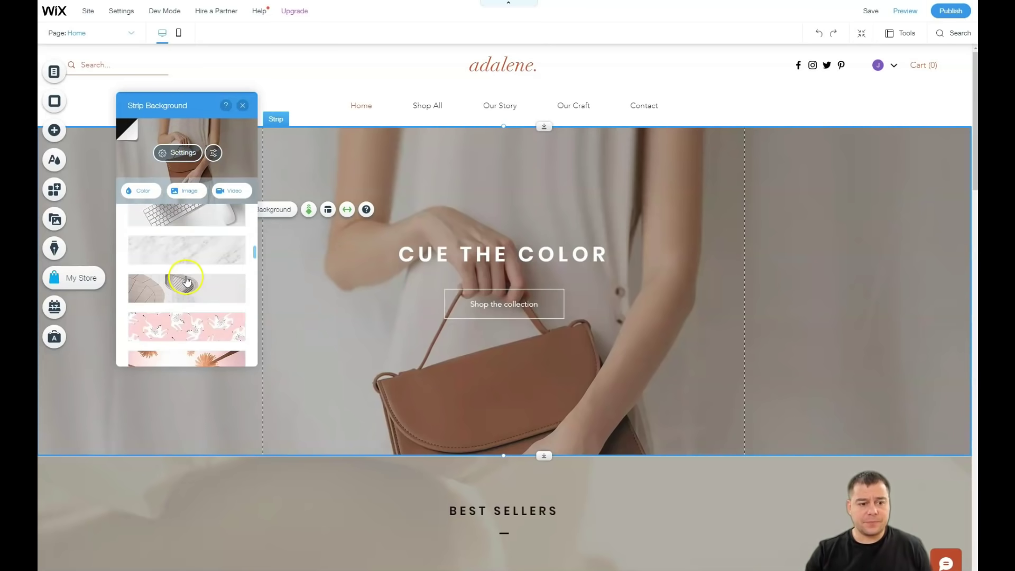
scroll(186, 280, down, 10)
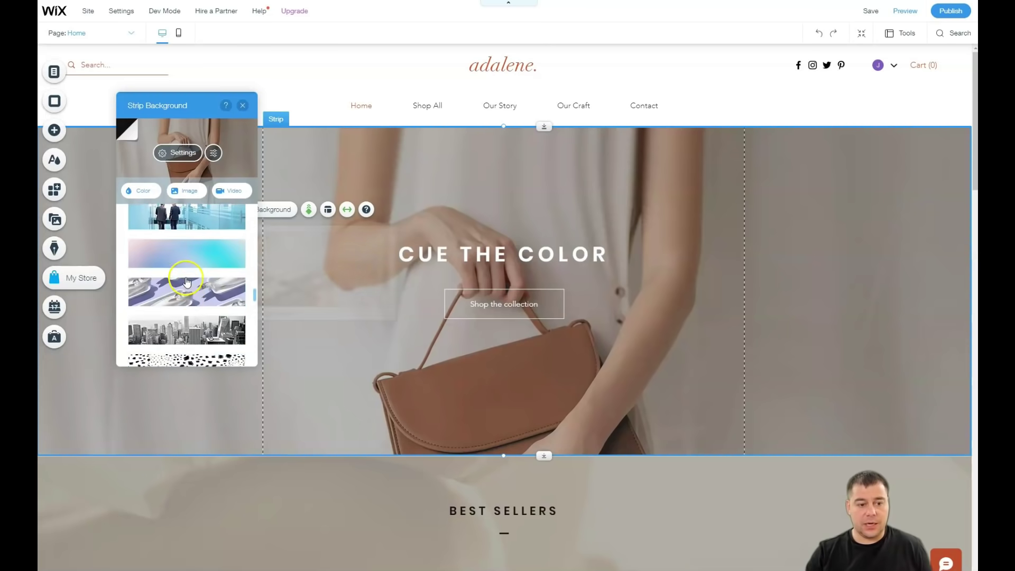
scroll(186, 283, down, 10)
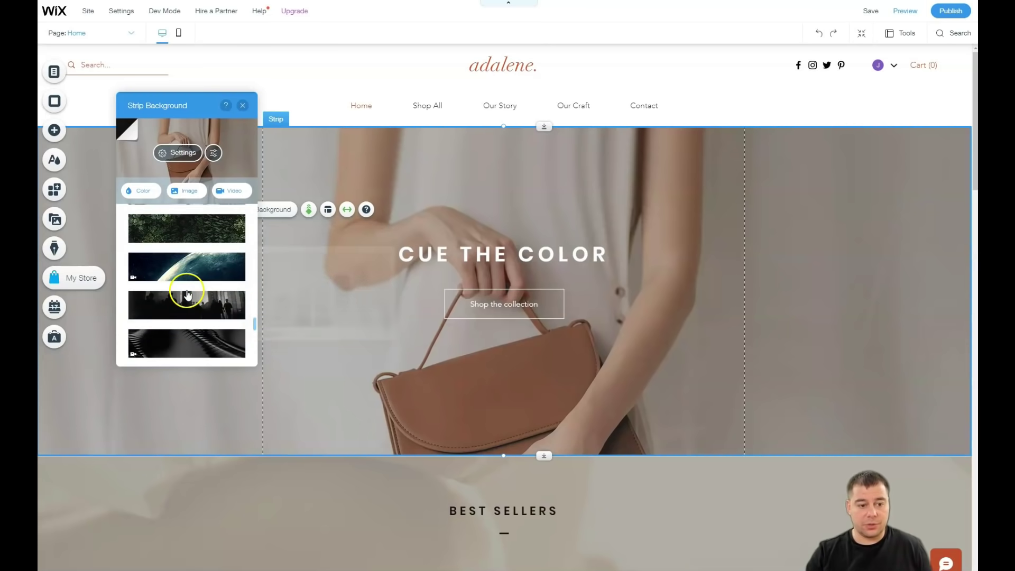
scroll(187, 294, down, 10)
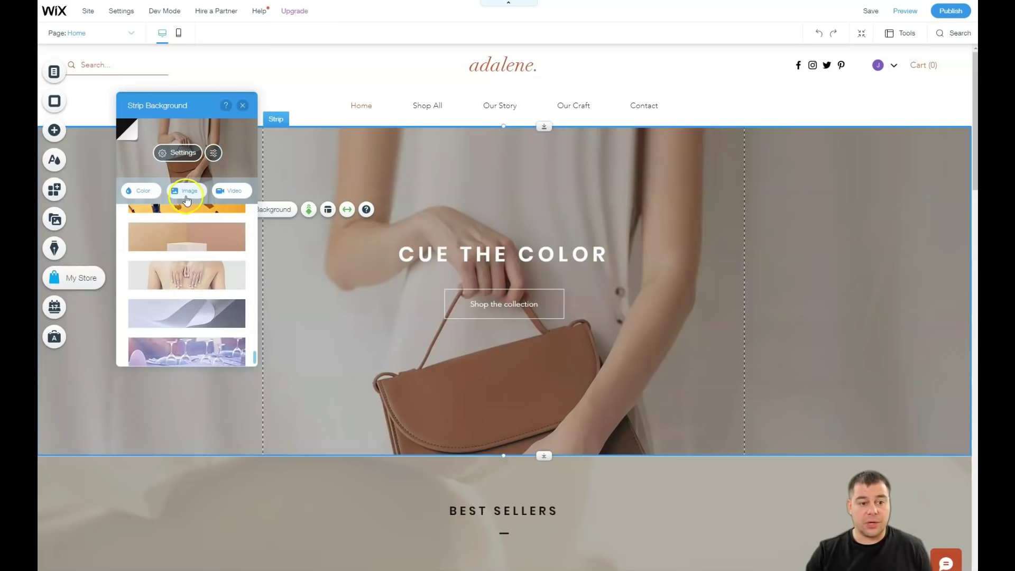
click(244, 106)
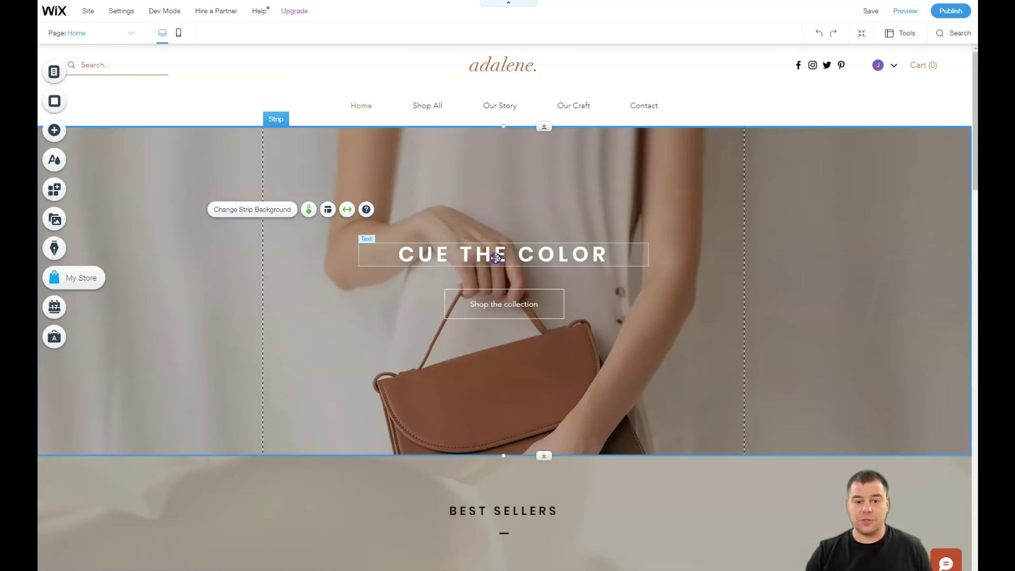
Raise the CUE THE COLOR heading higher in the hero image.
drag(498, 258, 497, 199)
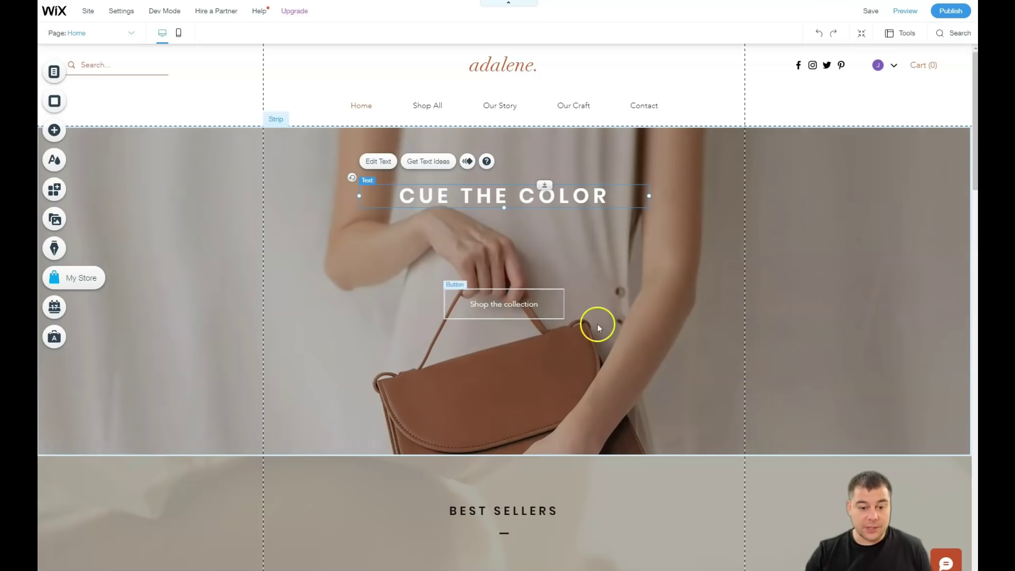
scroll(636, 366, down, 3)
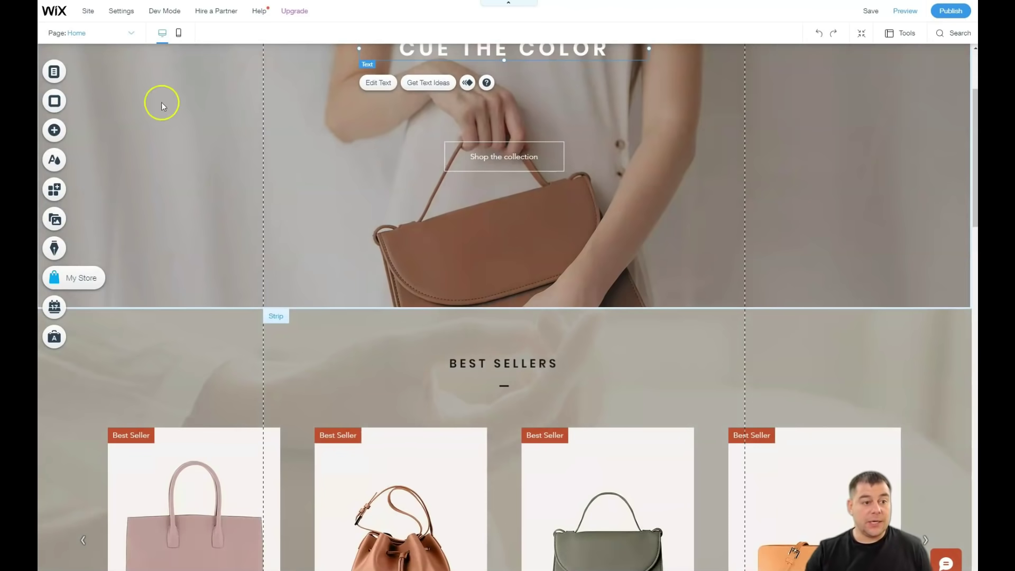
Insert a blank Classic white strip below the hero and stretch it taller.
click(55, 130)
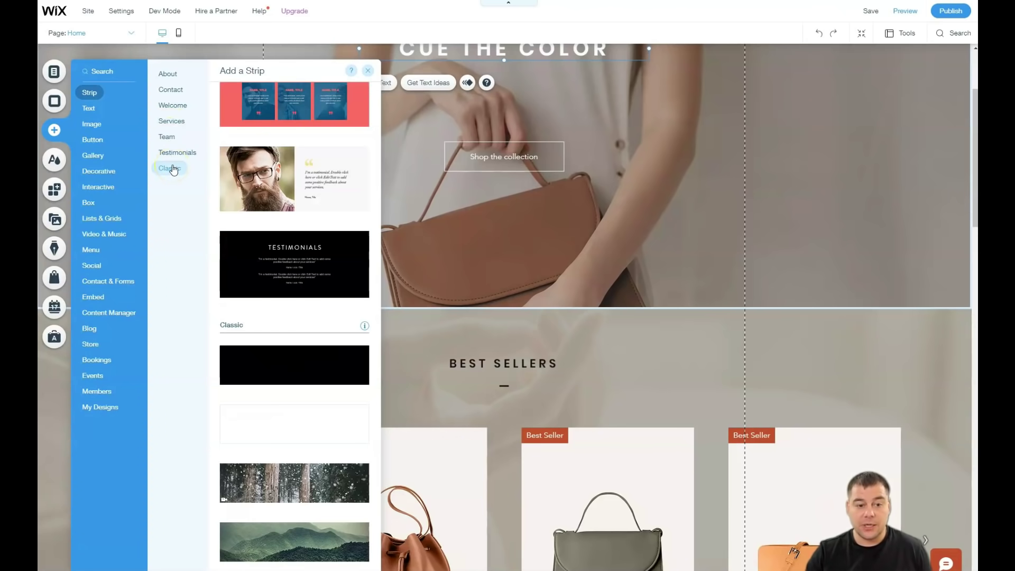
drag(263, 422, 548, 316)
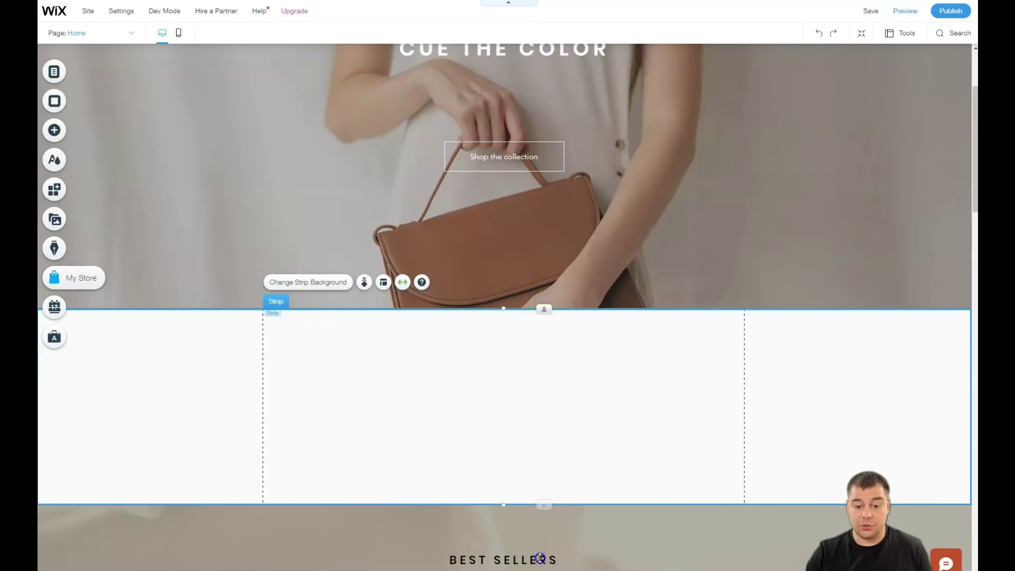
drag(540, 558, 539, 570)
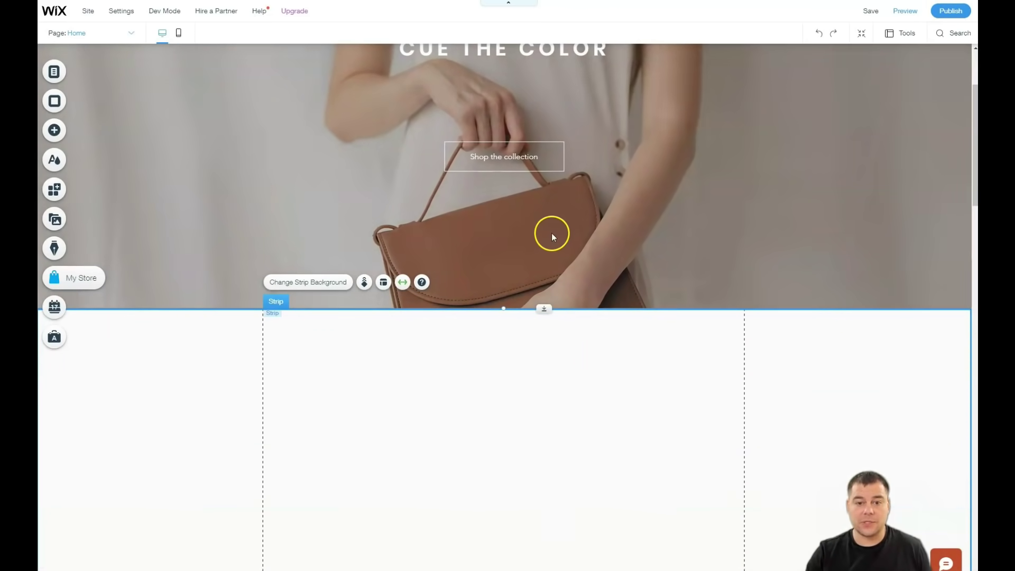
scroll(554, 240, up, 3)
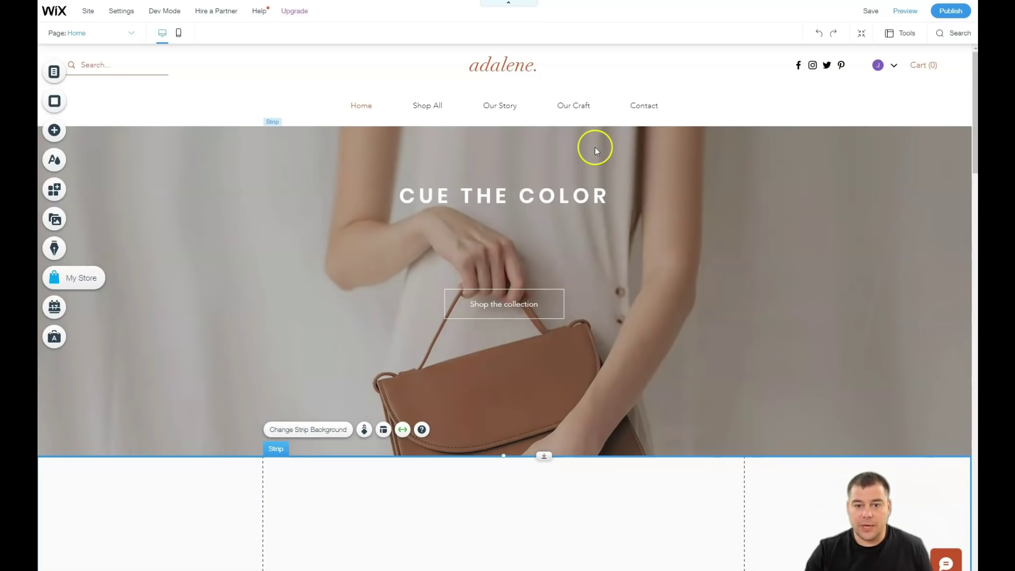
Drop a Single Video Player showing Plane Overhead into the new strip.
scroll(537, 335, down, 2)
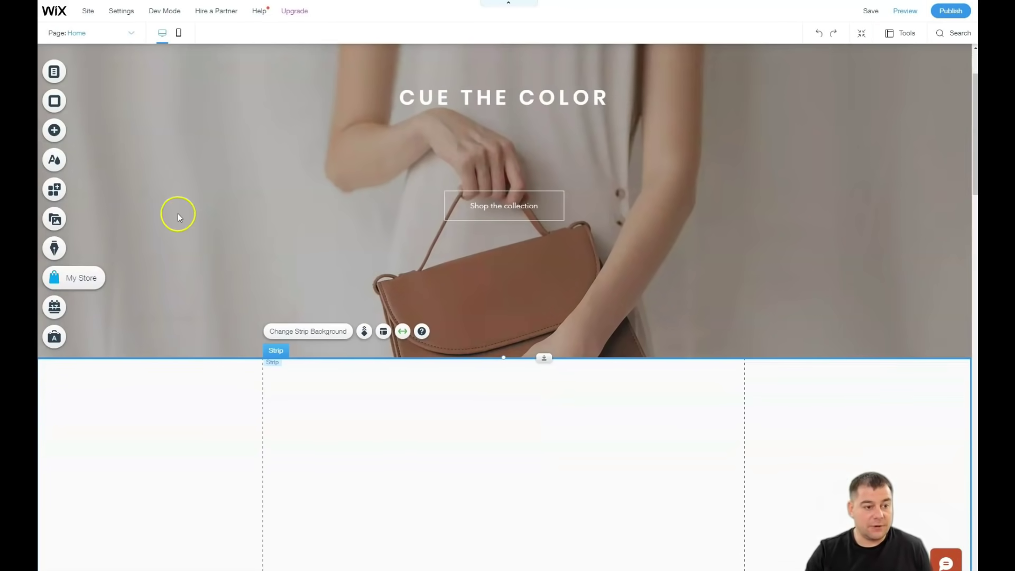
click(53, 132)
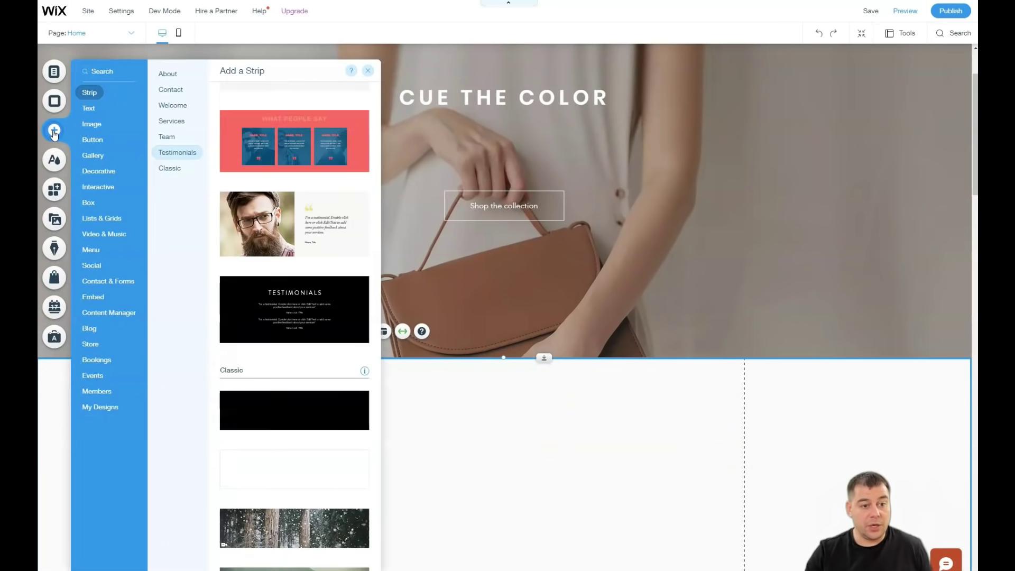
click(94, 234)
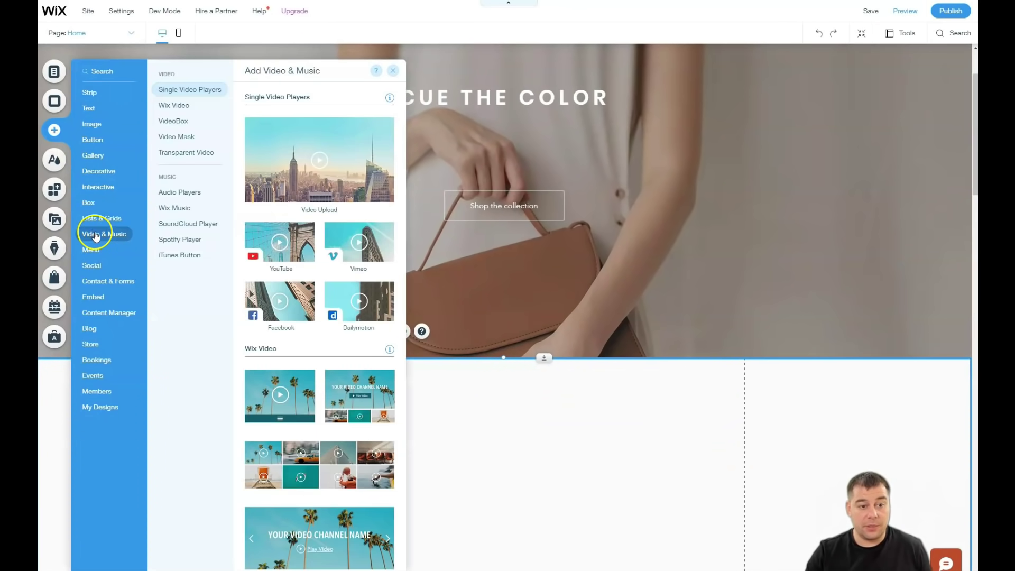
drag(364, 303, 544, 421)
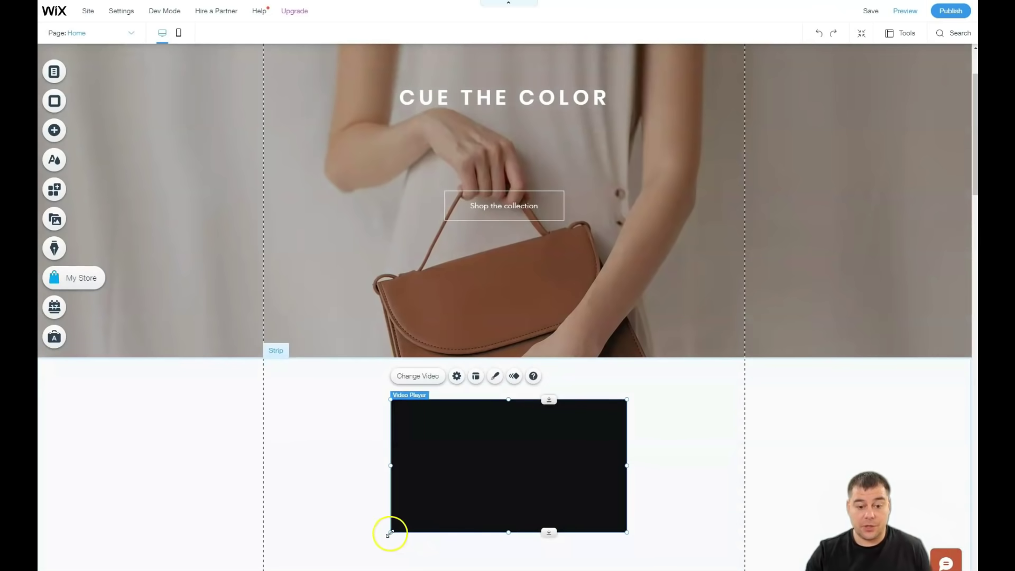
Enlarge the video player to about 974 × 548 and centre it in the content width.
drag(390, 533, 369, 544)
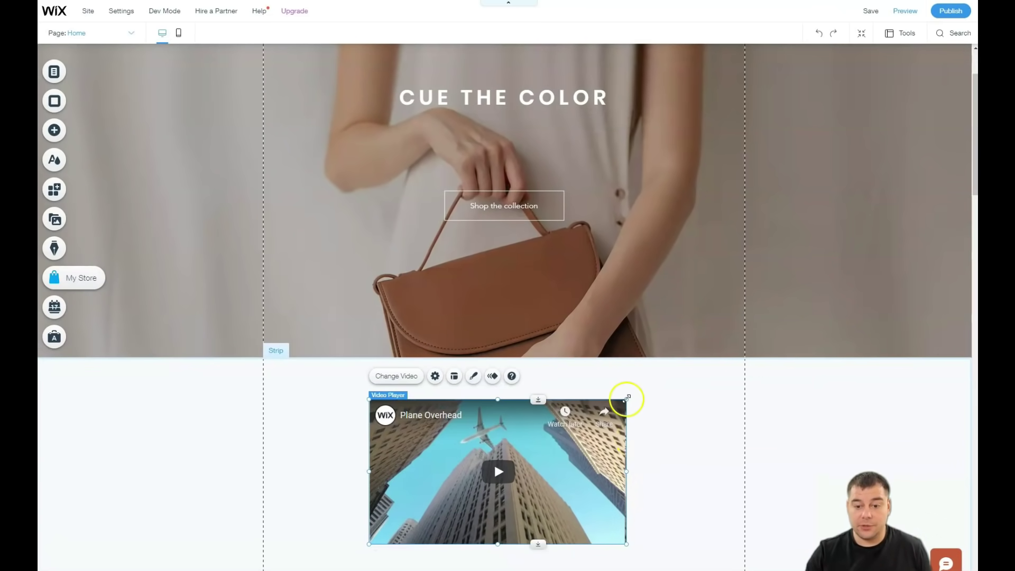
drag(627, 397, 682, 366)
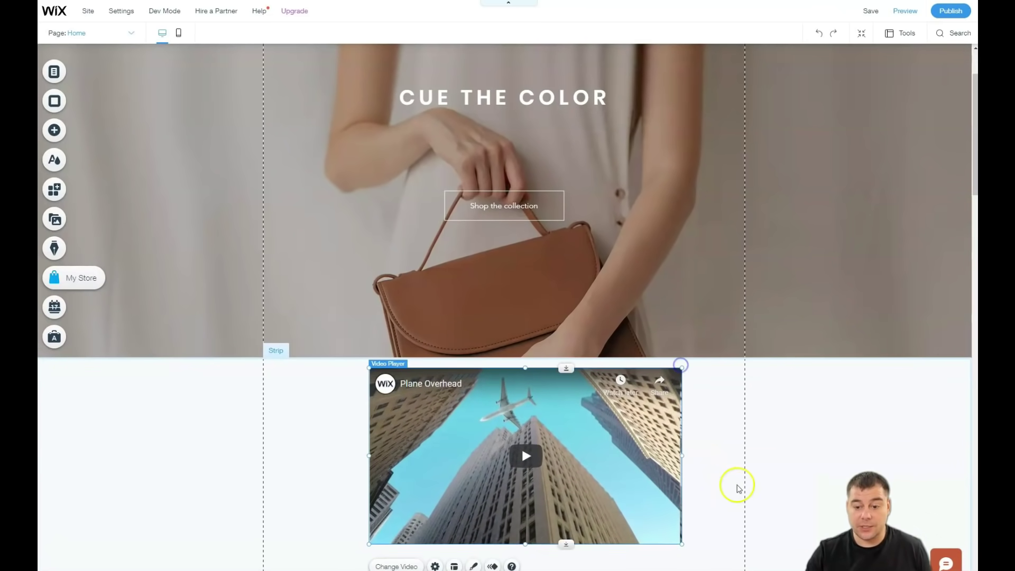
scroll(740, 476, down, 4)
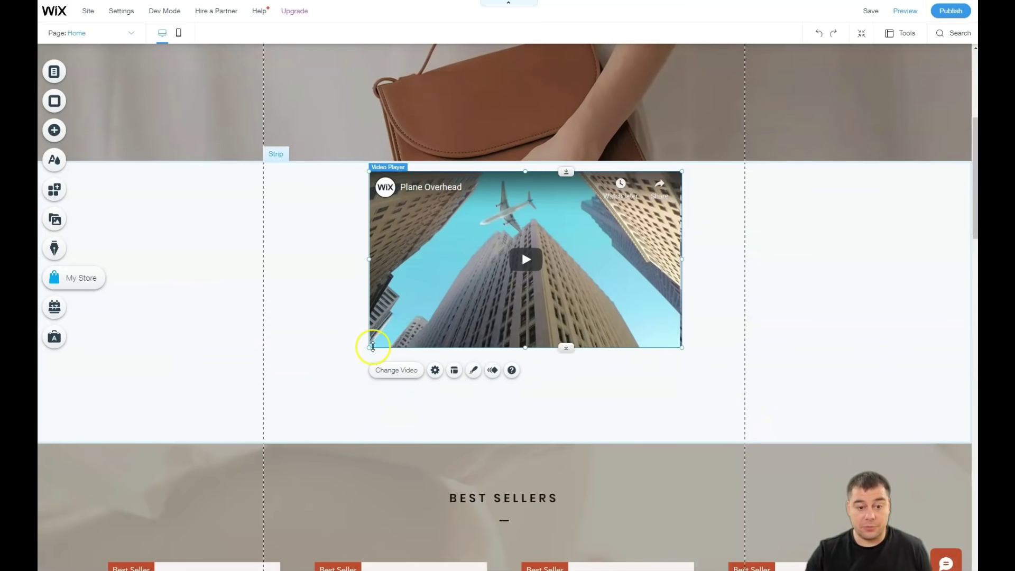
drag(373, 348, 268, 419)
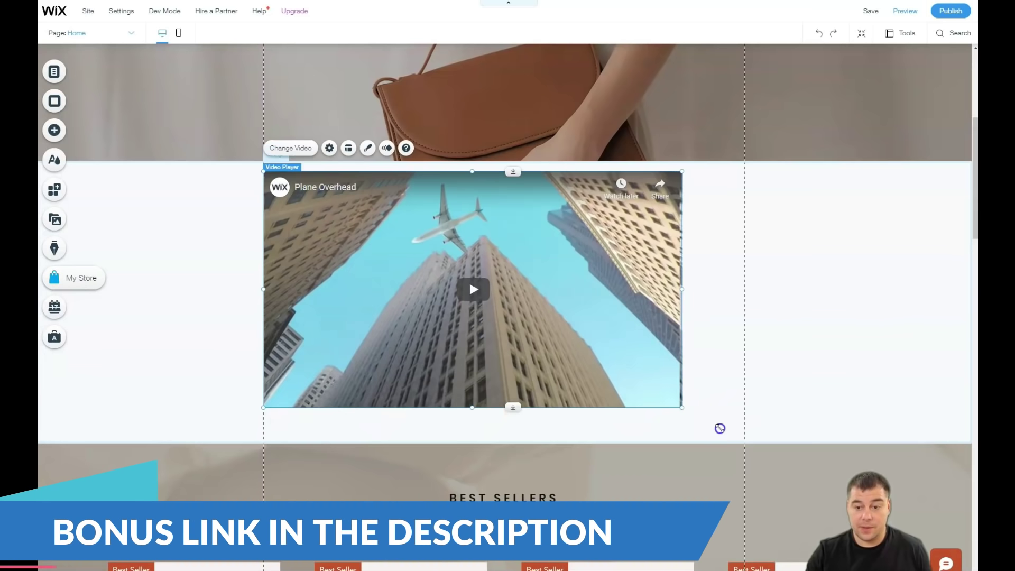
drag(682, 407, 739, 437)
click(618, 400)
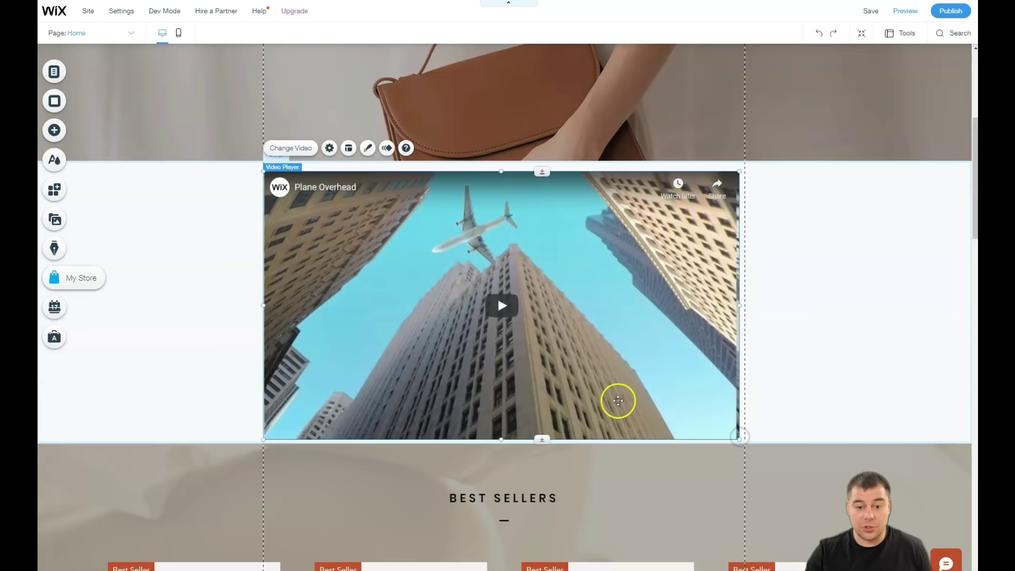
drag(585, 390, 587, 389)
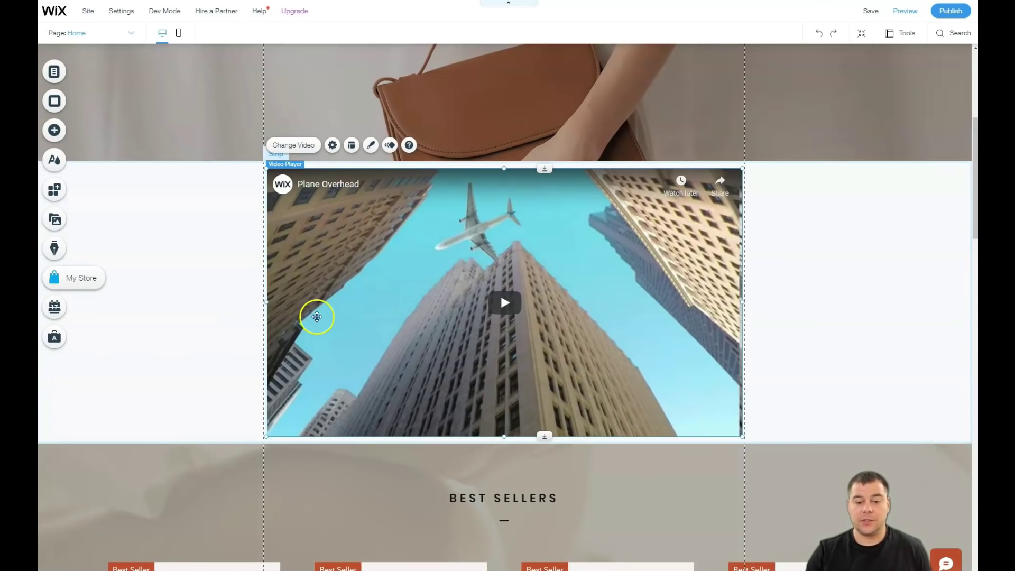
Set the new strip's background colour to dark grey #71716F.
click(156, 256)
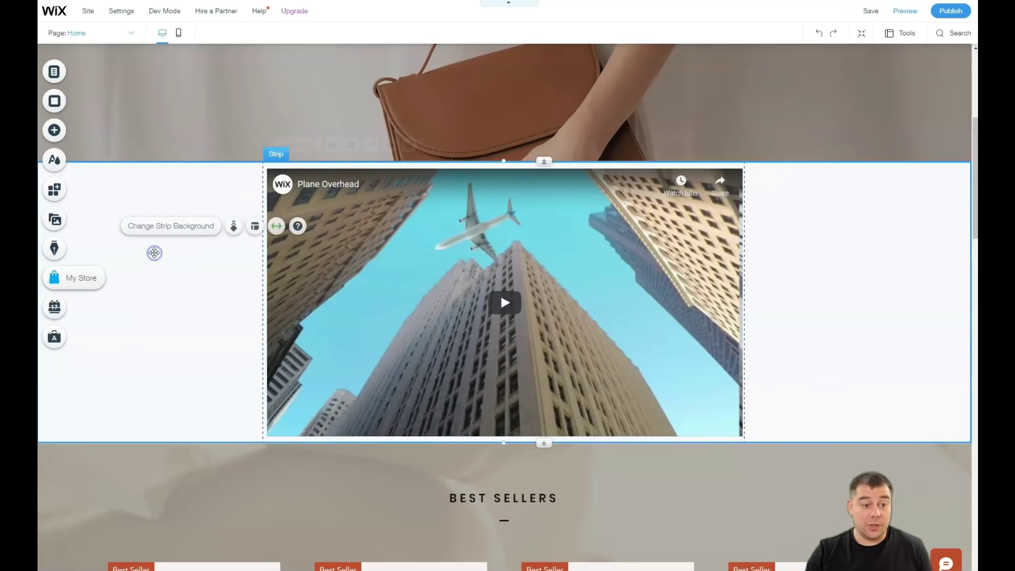
click(164, 227)
click(130, 231)
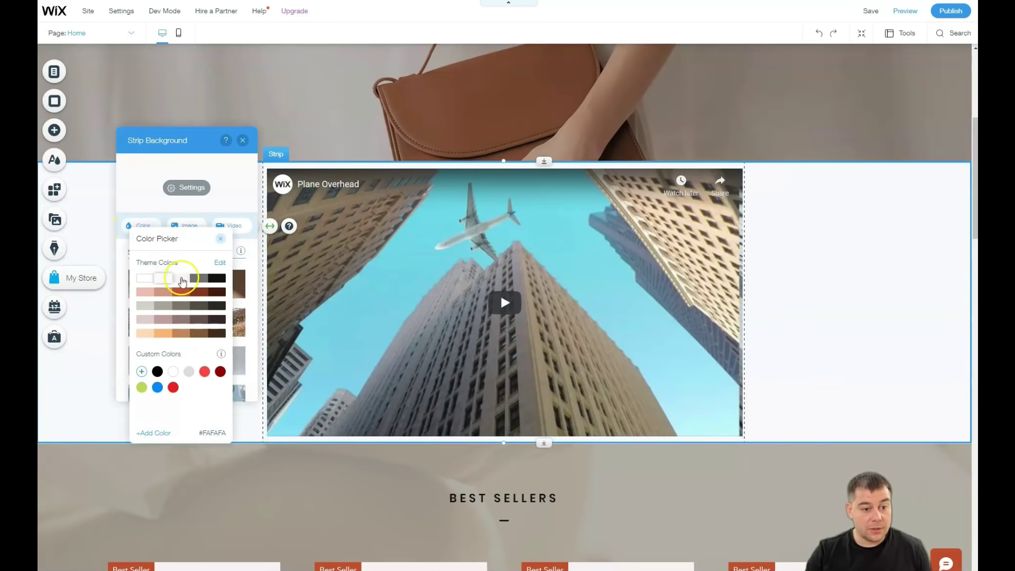
click(199, 281)
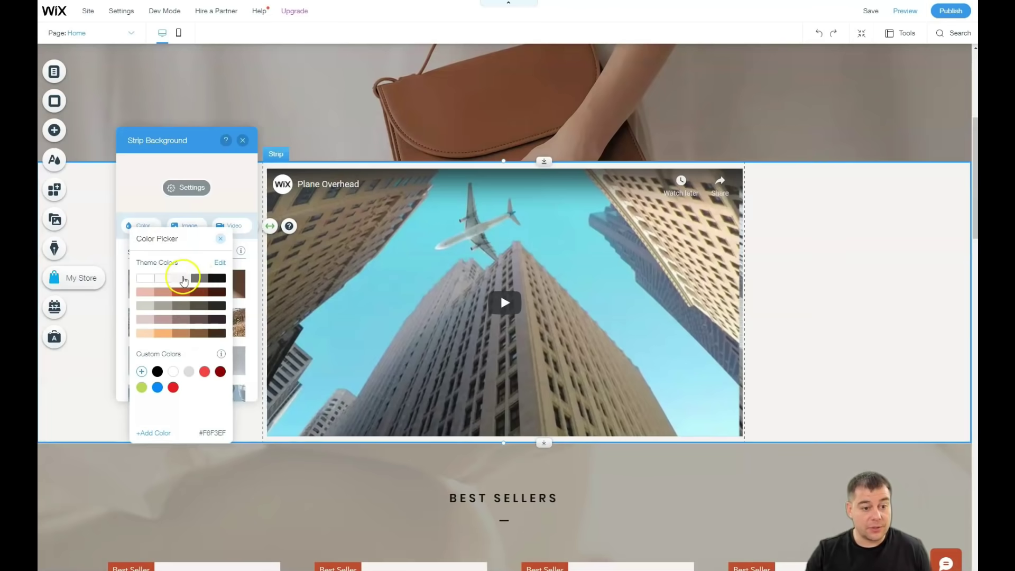
click(197, 280)
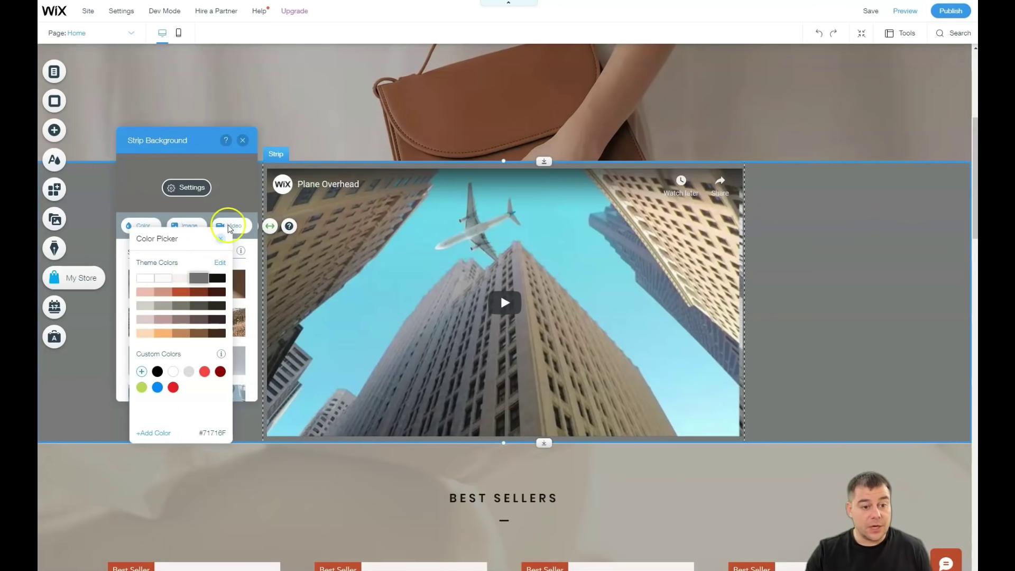
click(222, 243)
click(243, 140)
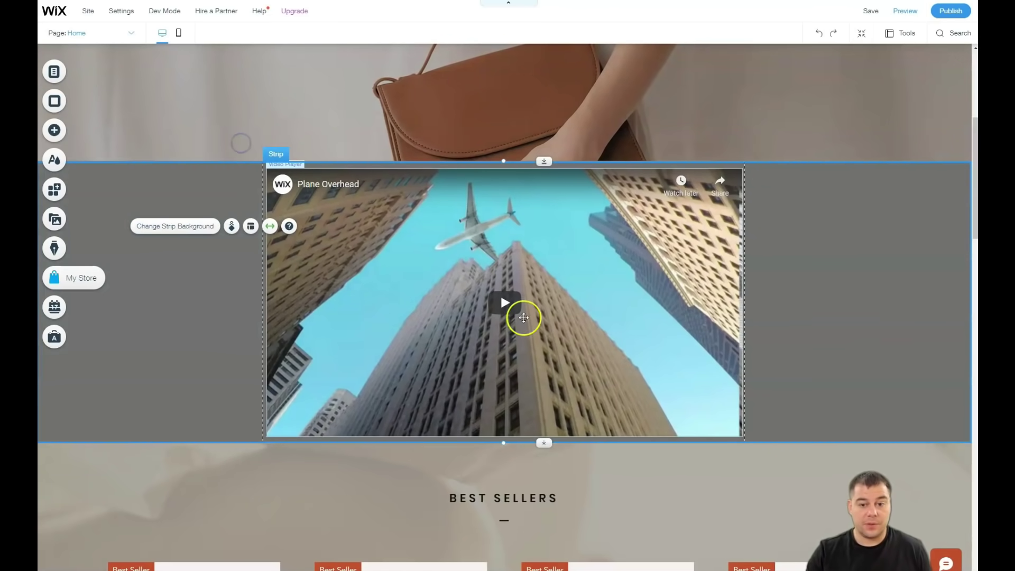
Stretch the grey strip to about 1903 × 803, leaving room below the video.
scroll(566, 333, down, 2)
scroll(566, 334, up, 5)
scroll(566, 333, down, 5)
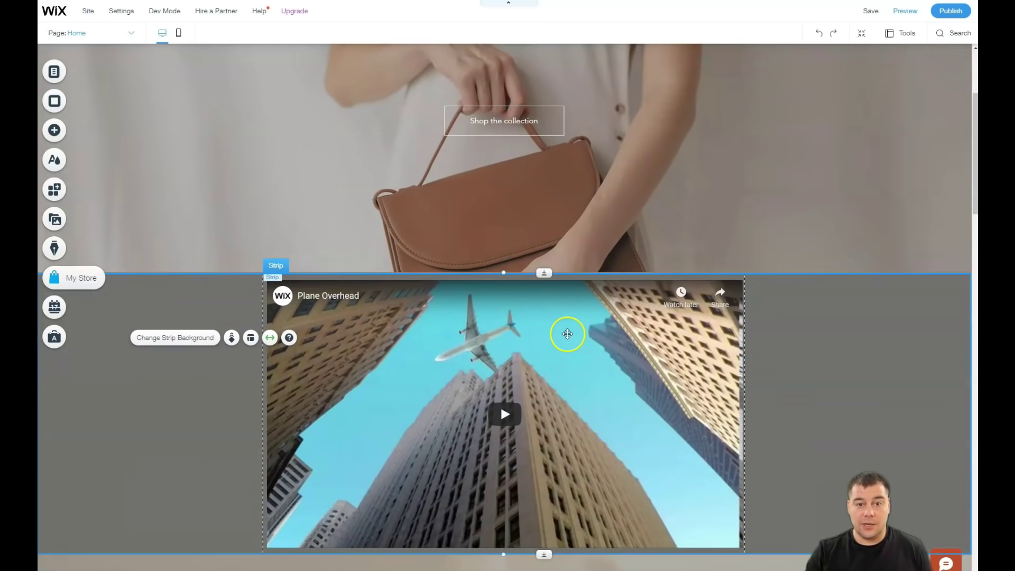
scroll(567, 334, down, 1)
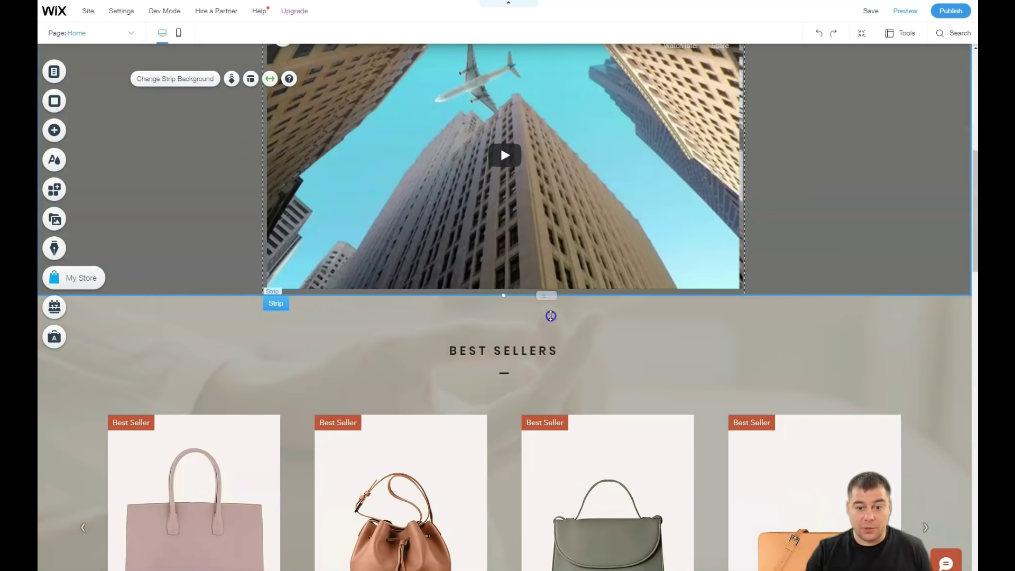
drag(552, 379, 555, 409)
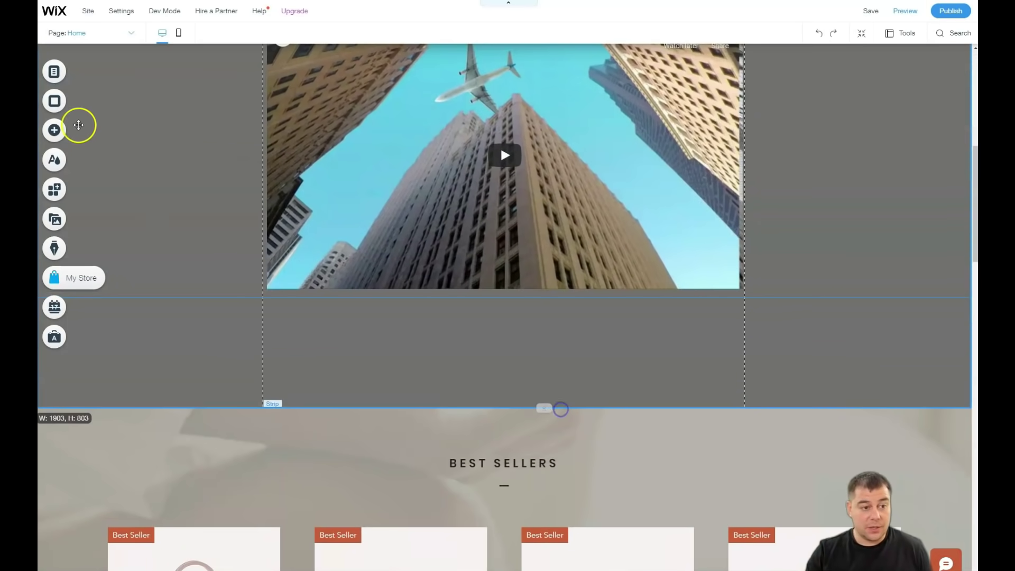
Place a white themed Button centred beneath the Plane Overhead video in the grey strip.
click(53, 131)
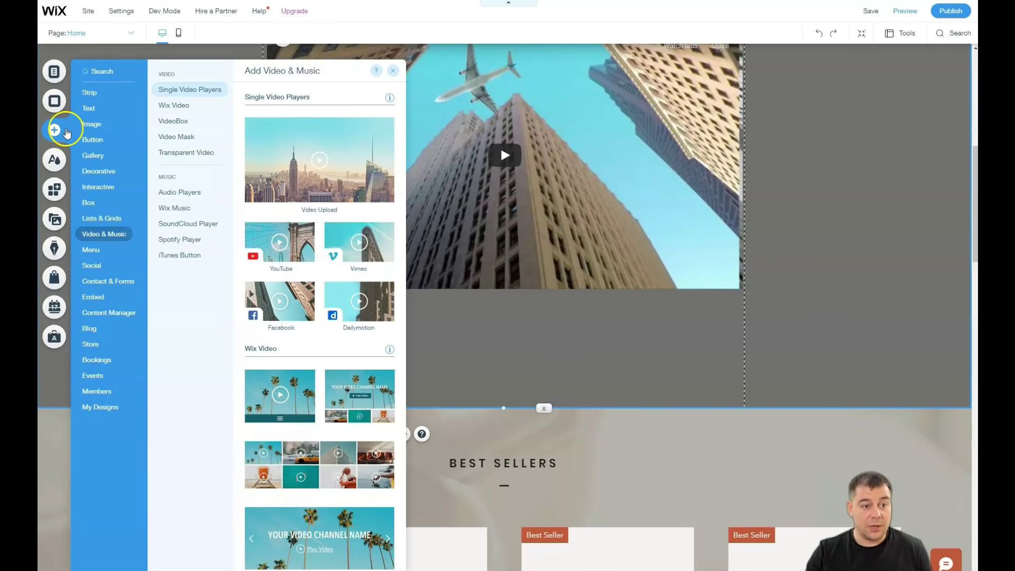
mouse_move(93, 139)
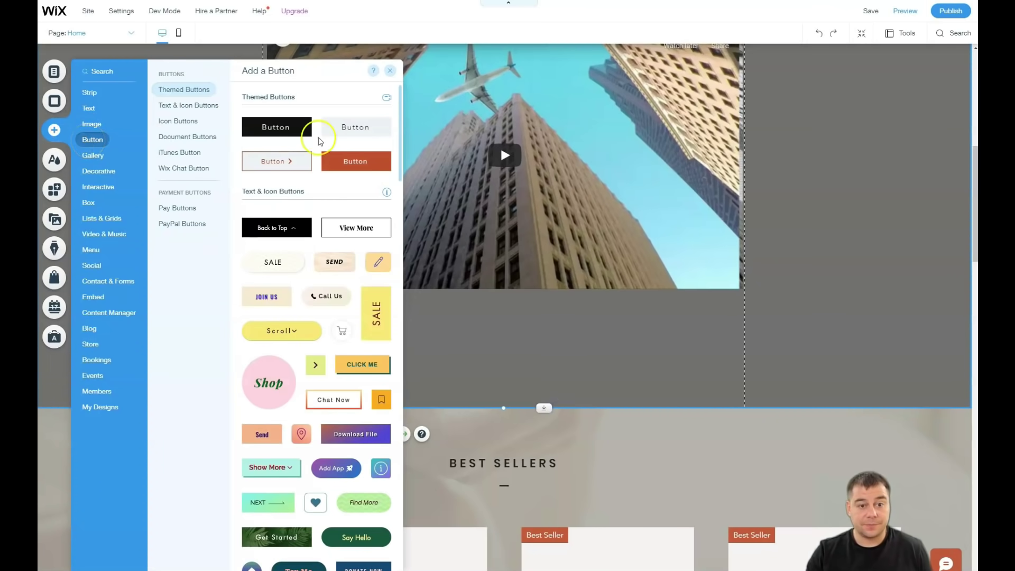
click(481, 342)
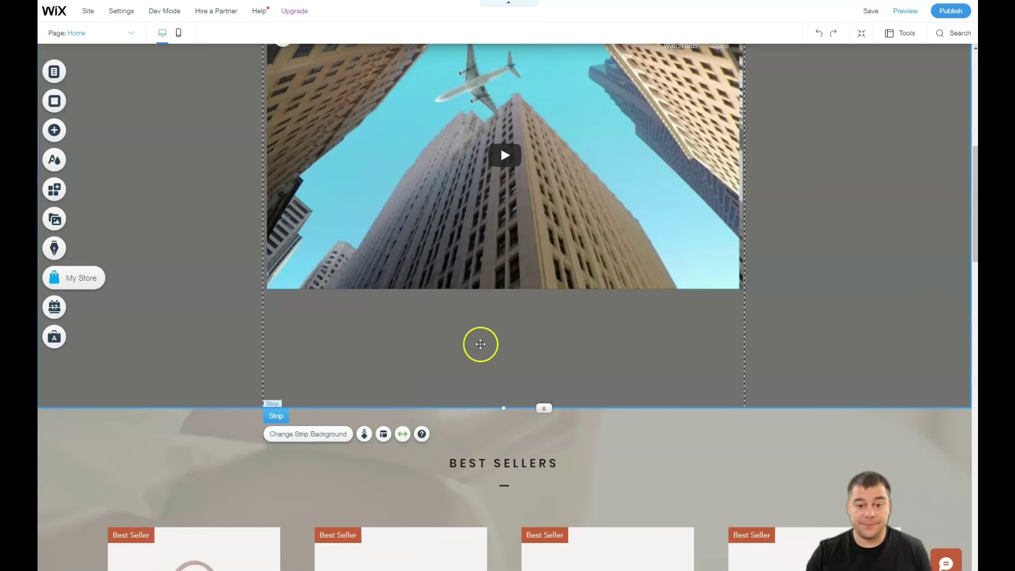
drag(480, 345, 509, 345)
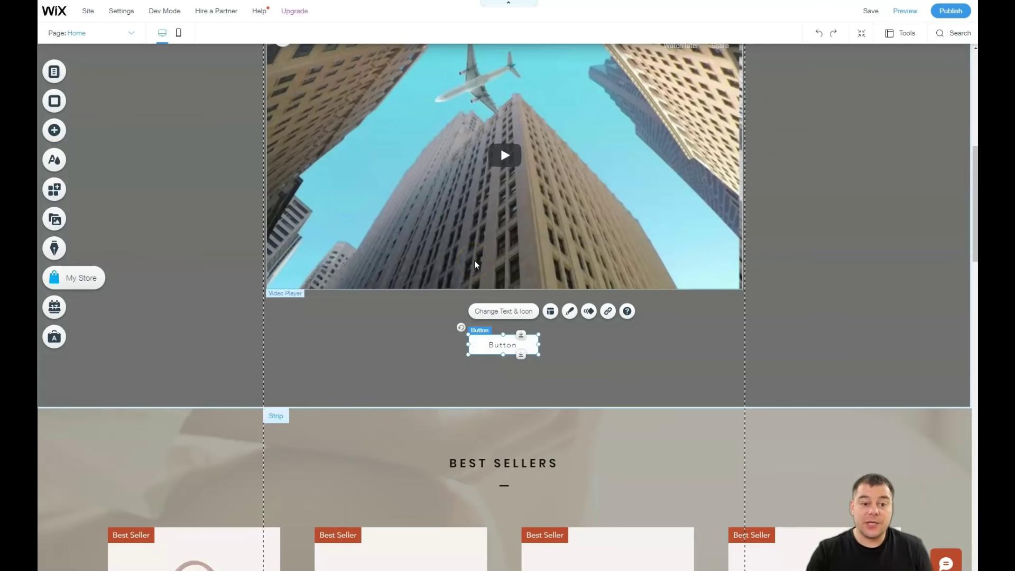
scroll(474, 260, up, 2)
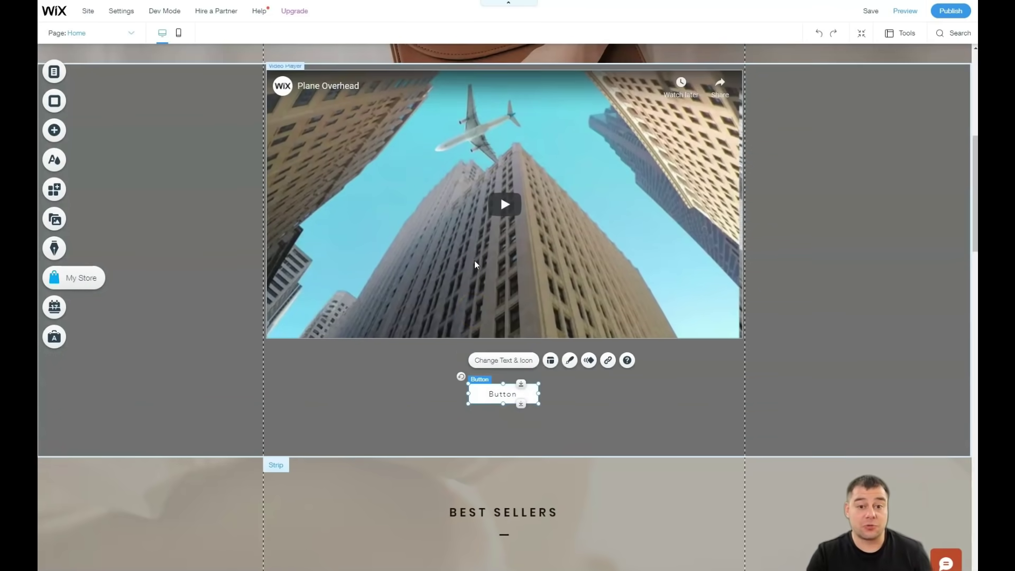
scroll(474, 261, up, 1)
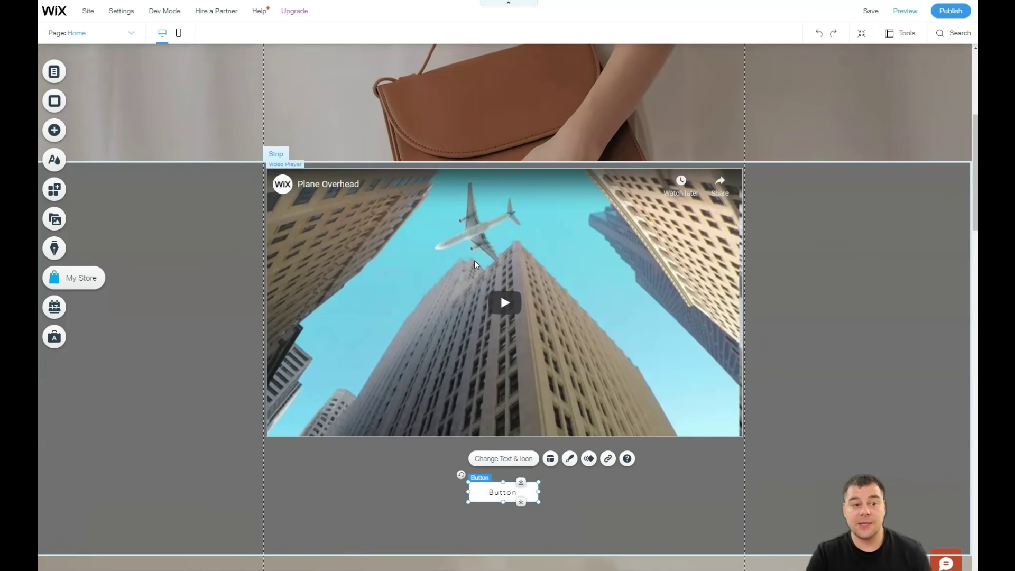
scroll(475, 260, up, 6)
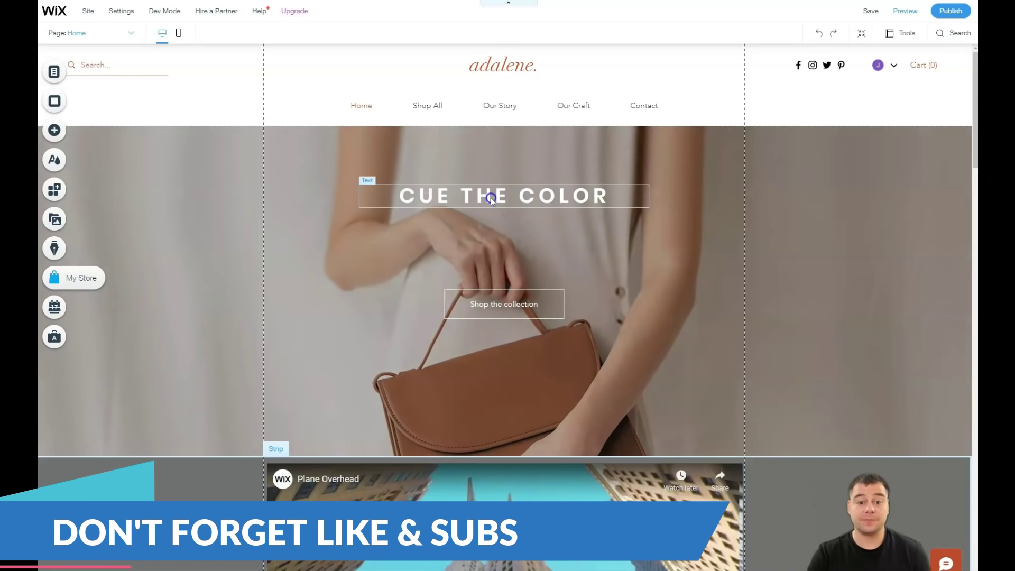
Increase the CUE THE COLOR heading's font size to 67.
click(491, 198)
double_click(491, 198)
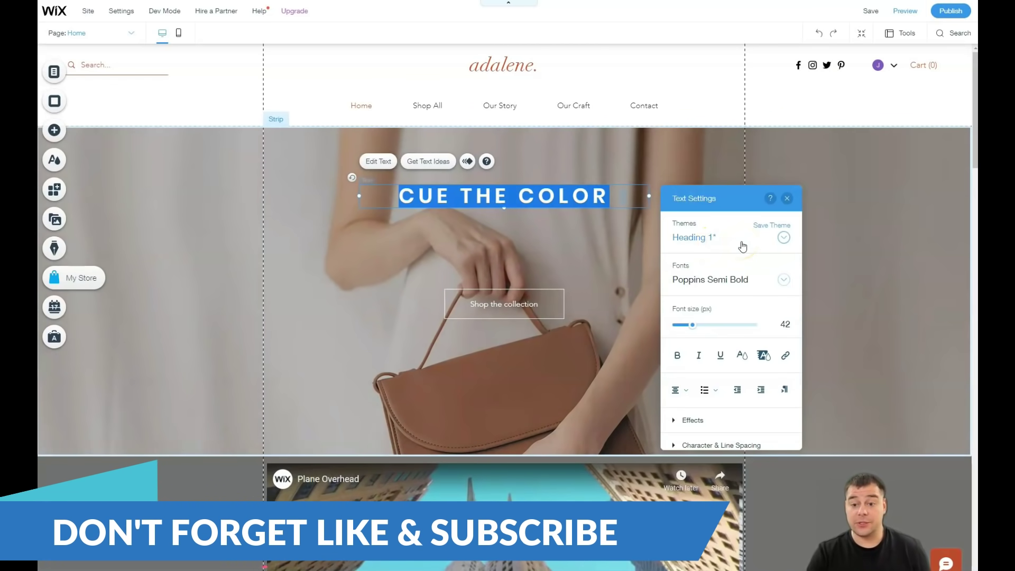
drag(693, 326, 698, 330)
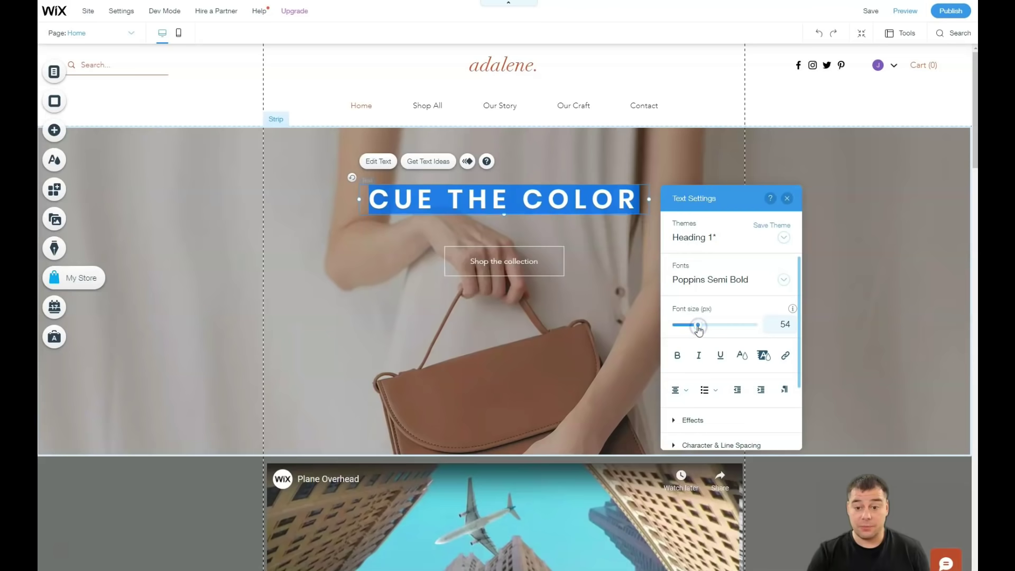
click(597, 299)
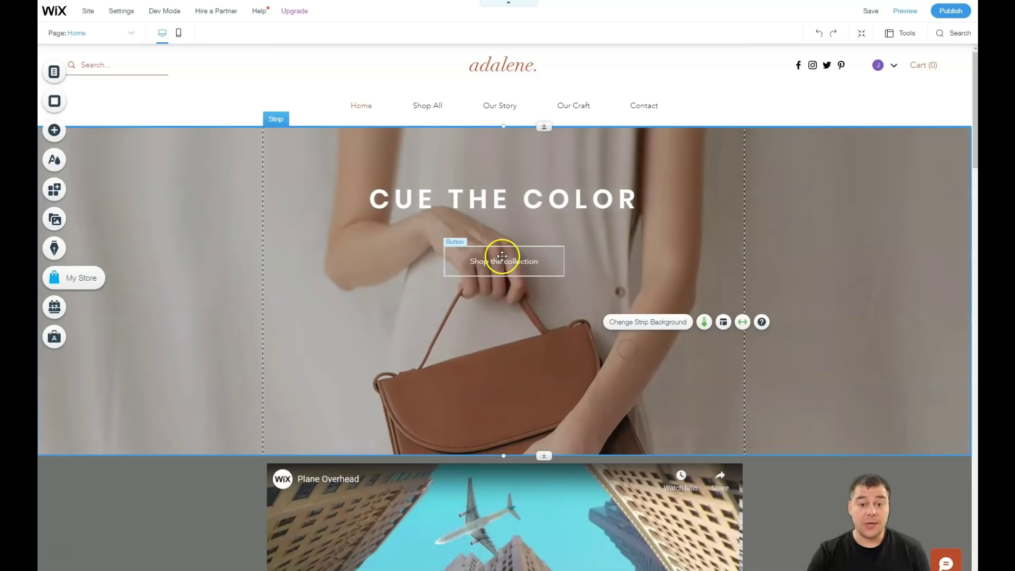
Move the Shop the collection button lower and re-centre the heading near the hero's top.
drag(503, 261, 505, 380)
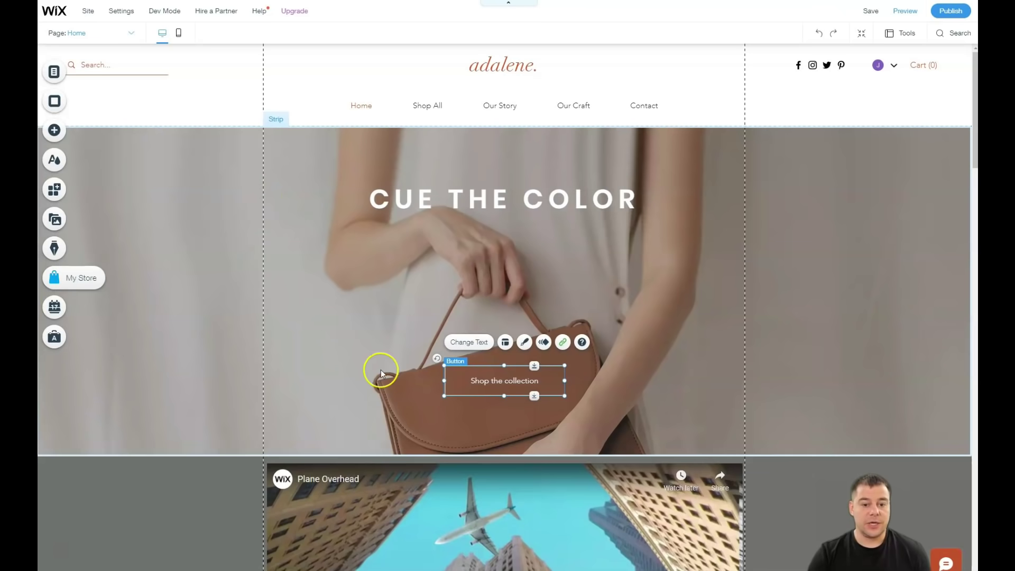
drag(512, 202, 206, 197)
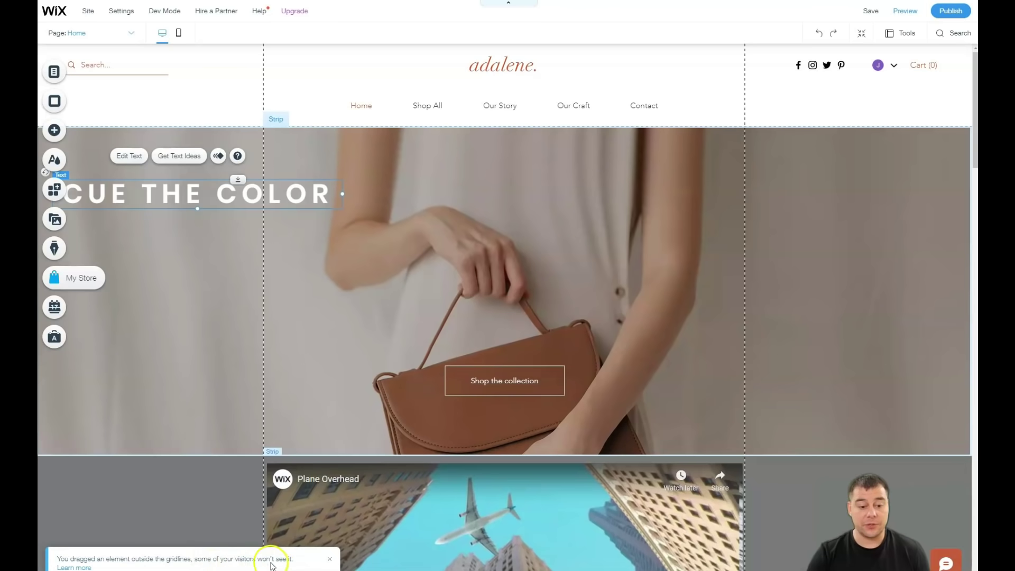
drag(158, 193, 468, 199)
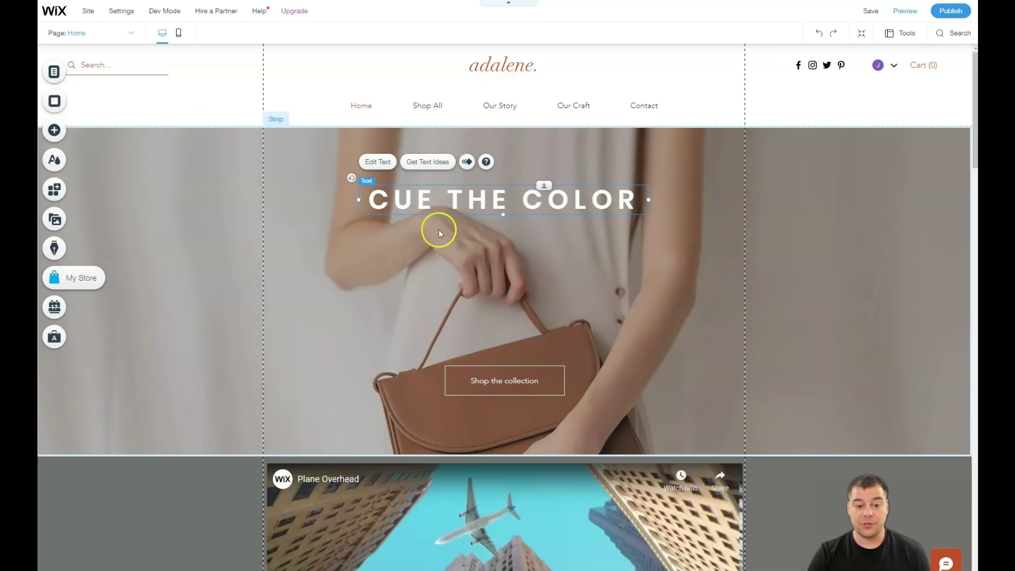
scroll(536, 356, down, 5)
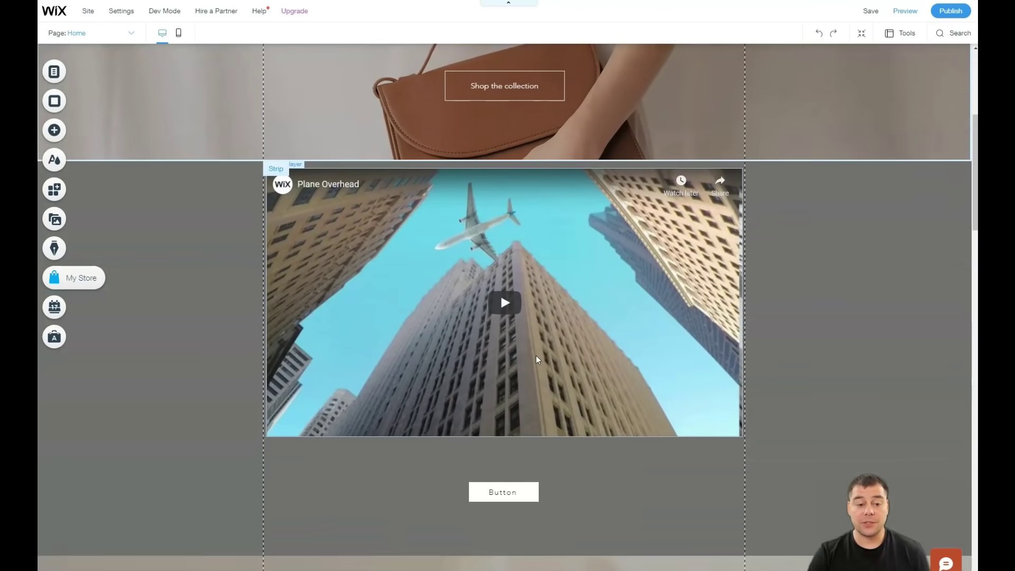
scroll(536, 359, down, 4)
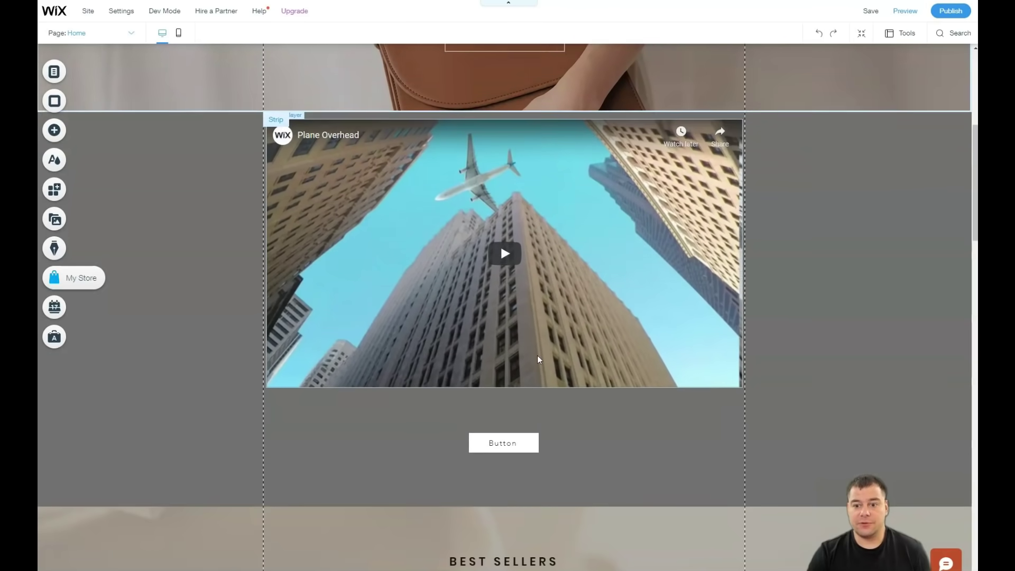
scroll(540, 357, down, 3)
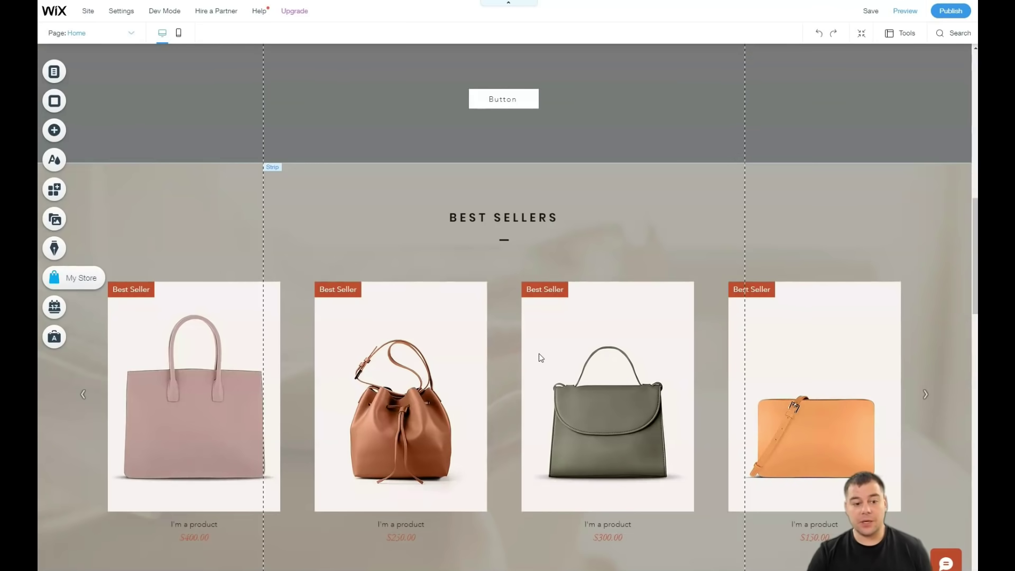
scroll(539, 353, down, 3)
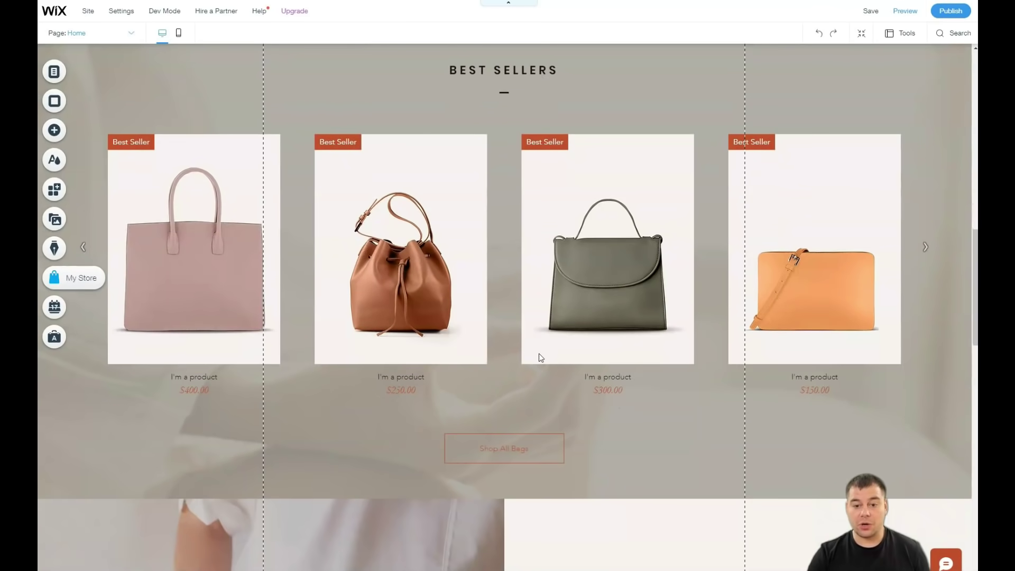
scroll(538, 353, down, 2)
scroll(539, 354, down, 5)
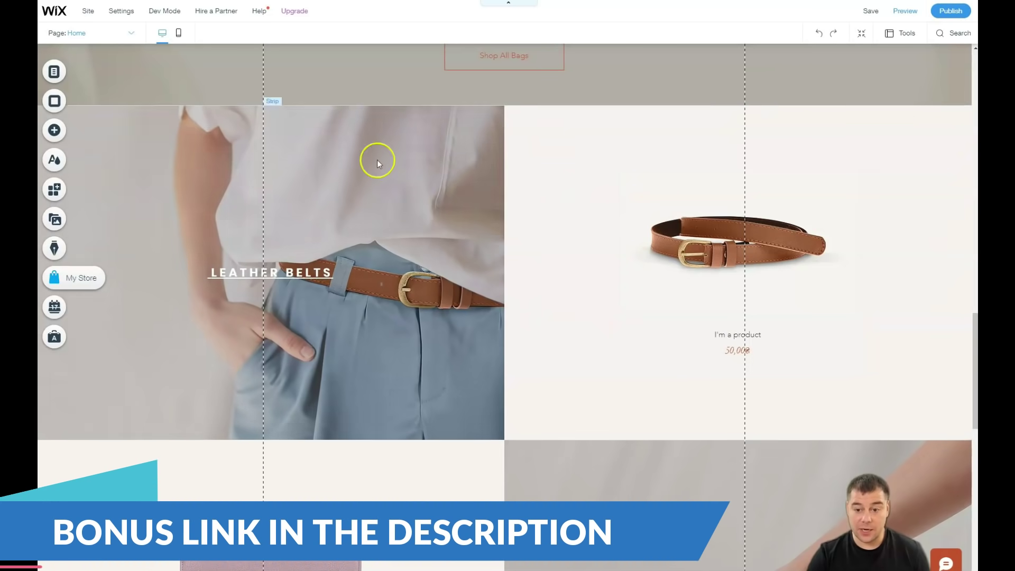
scroll(550, 349, down, 5)
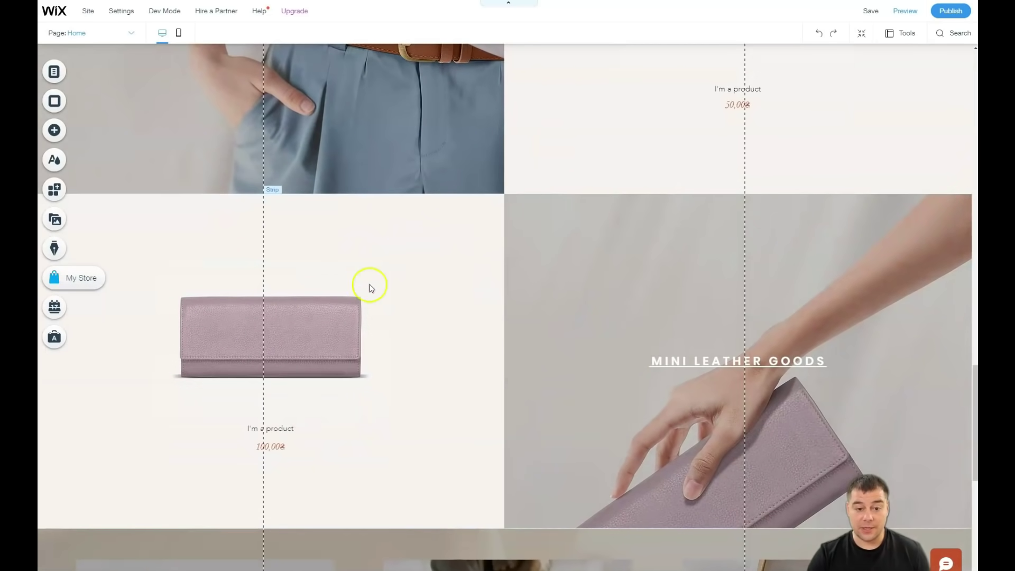
scroll(624, 449, down, 5)
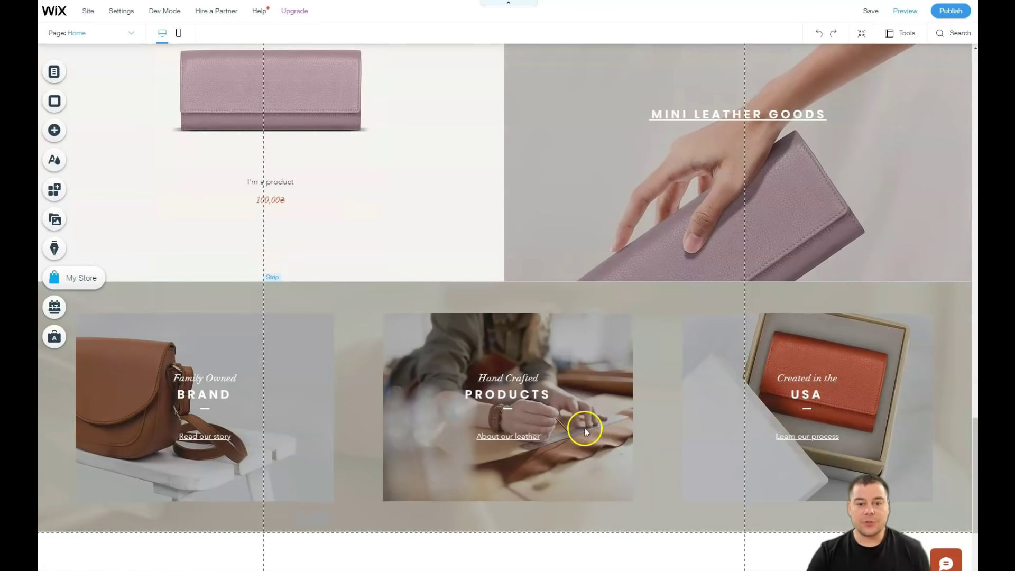
scroll(581, 423, down, 5)
scroll(557, 405, up, 20)
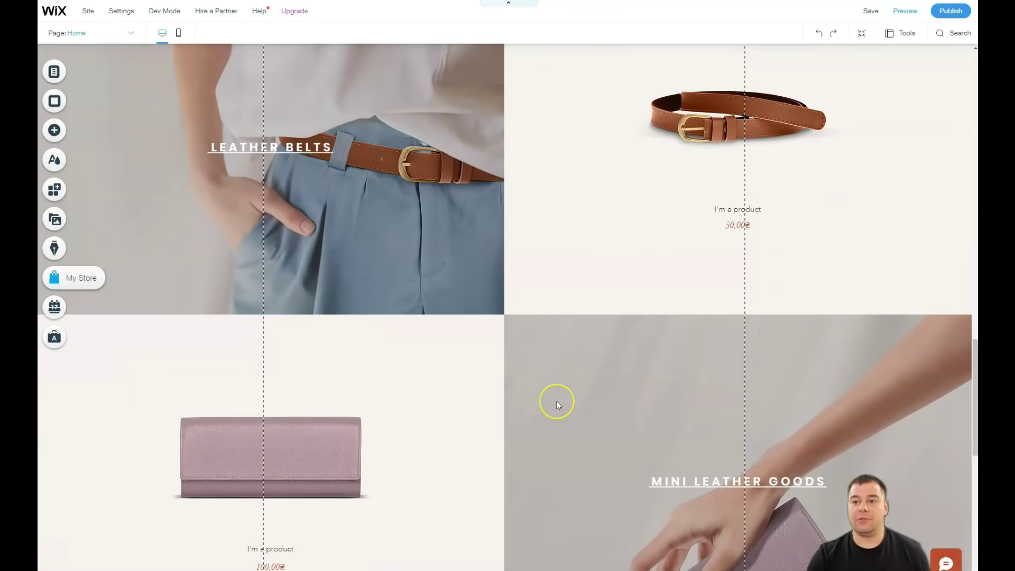
scroll(557, 402, up, 15)
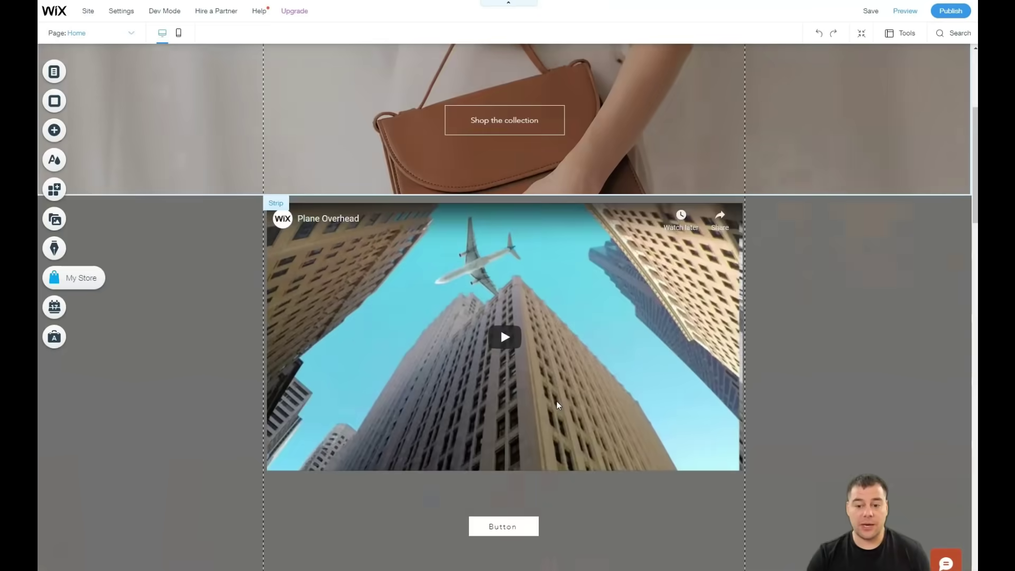